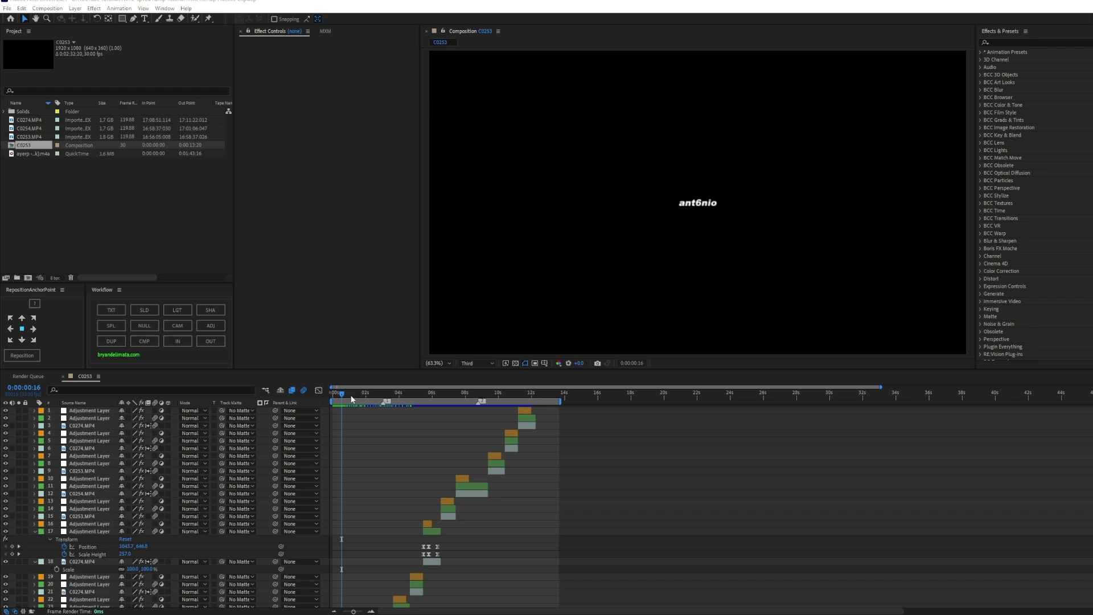
Create a 1920x1080 composition named TUTORIAL with a frame rate of 23.976
{"action": "mouse_move", "coordinate": [346, 394]}
{"action": "left_mouse_down"}
{"action": "mouse_move", "coordinate": [398, 398]}
{"action": "mouse_move", "coordinate": [356, 398]}
{"action": "left_mouse_up"}
{"action": "key", "text": "ctrl+k"}
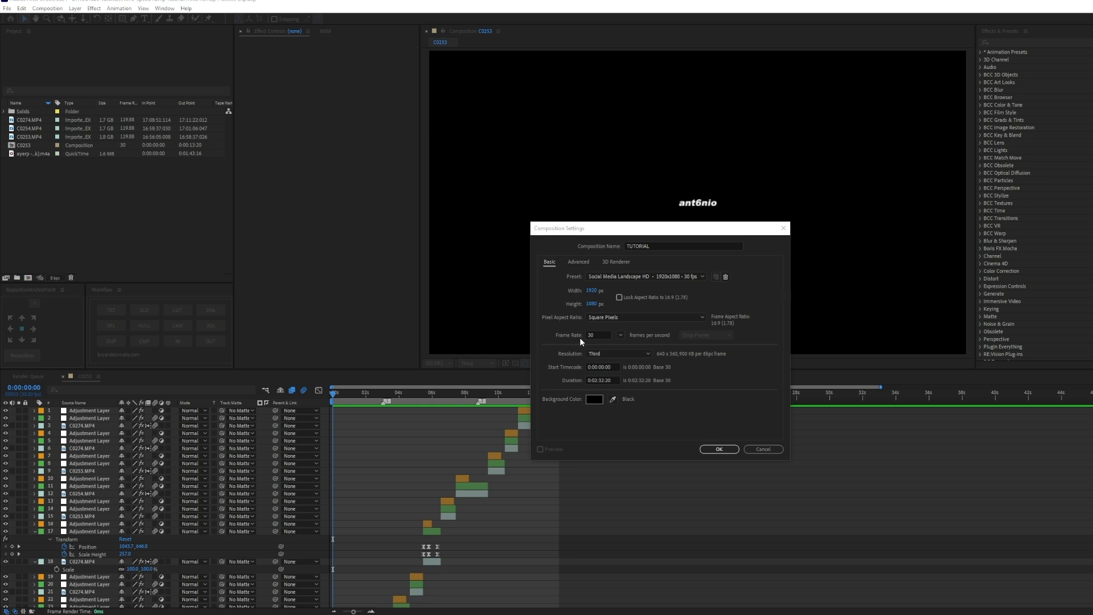
{"action": "left_click", "coordinate": [622, 335]}
{"action": "type", "text": "23.976"}
{"action": "left_click", "coordinate": [718, 450]}
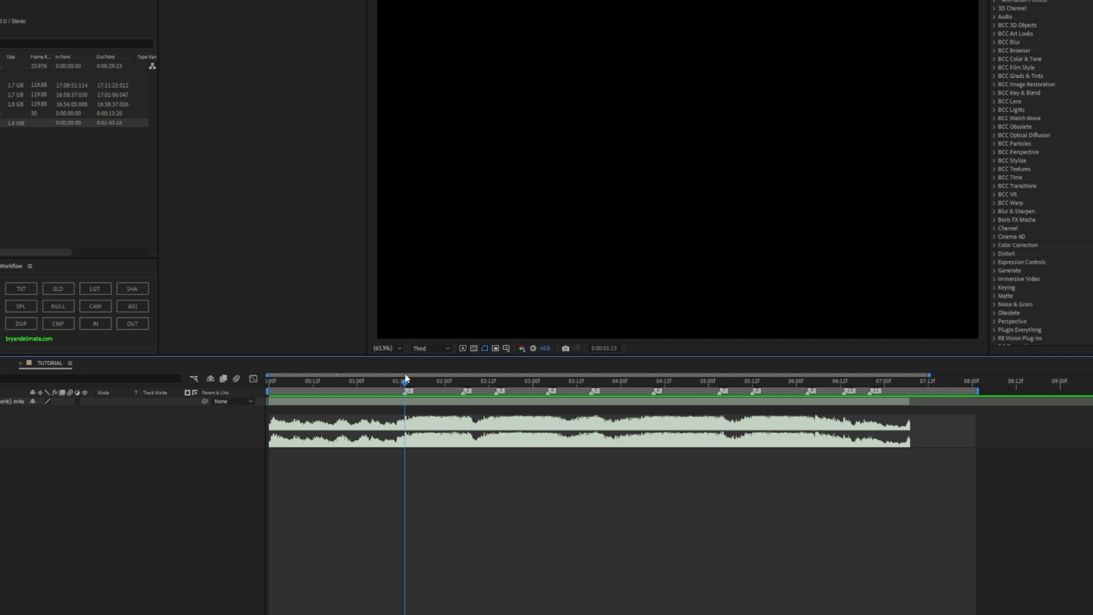
Preview the music track and the clips cut to its markers in the TUTORIAL composition
{"action": "left_click_drag", "start_coordinate": [406, 378], "coordinate": [452, 372]}
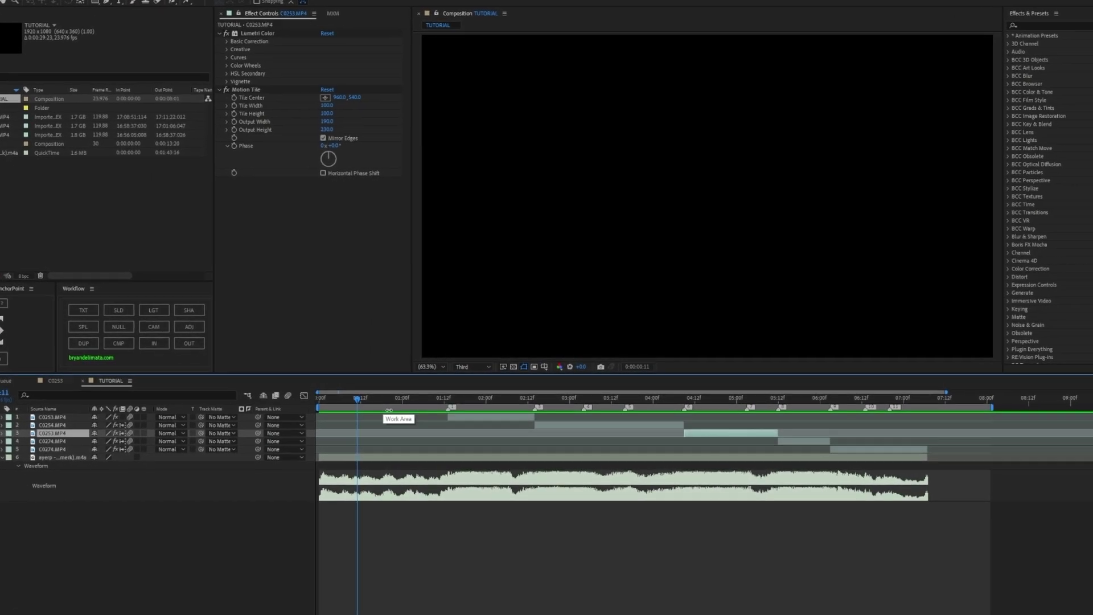
{"action": "key", "text": "space"}
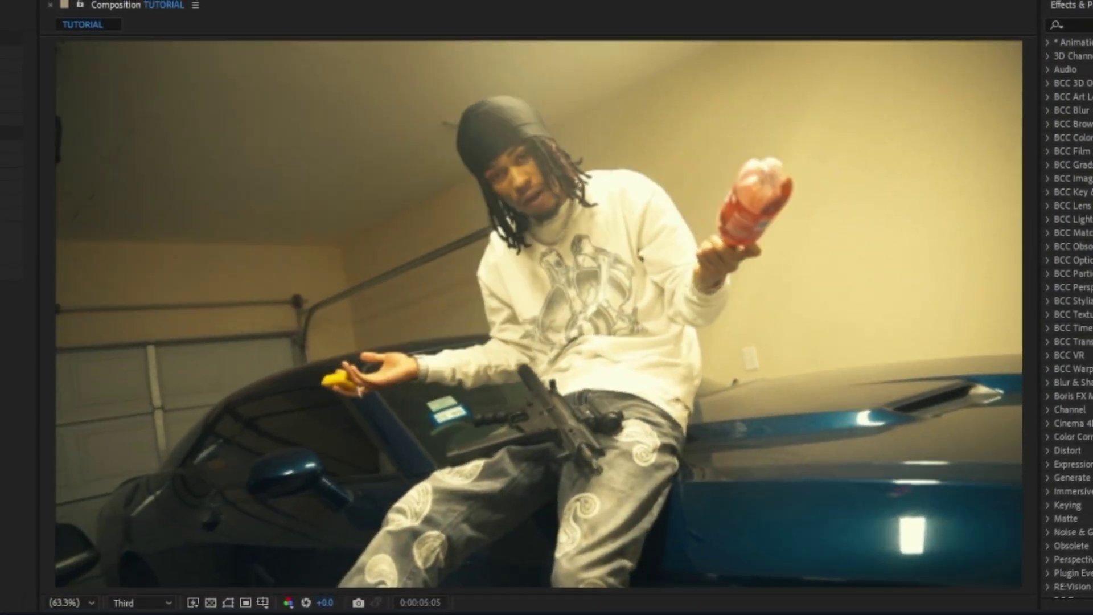
{"action": "mouse_move", "coordinate": [483, 401]}
{"action": "left_mouse_down"}
{"action": "mouse_move", "coordinate": [750, 419]}
{"action": "mouse_move", "coordinate": [494, 378]}
{"action": "mouse_move", "coordinate": [598, 391]}
{"action": "mouse_move", "coordinate": [481, 398]}
{"action": "left_mouse_up"}
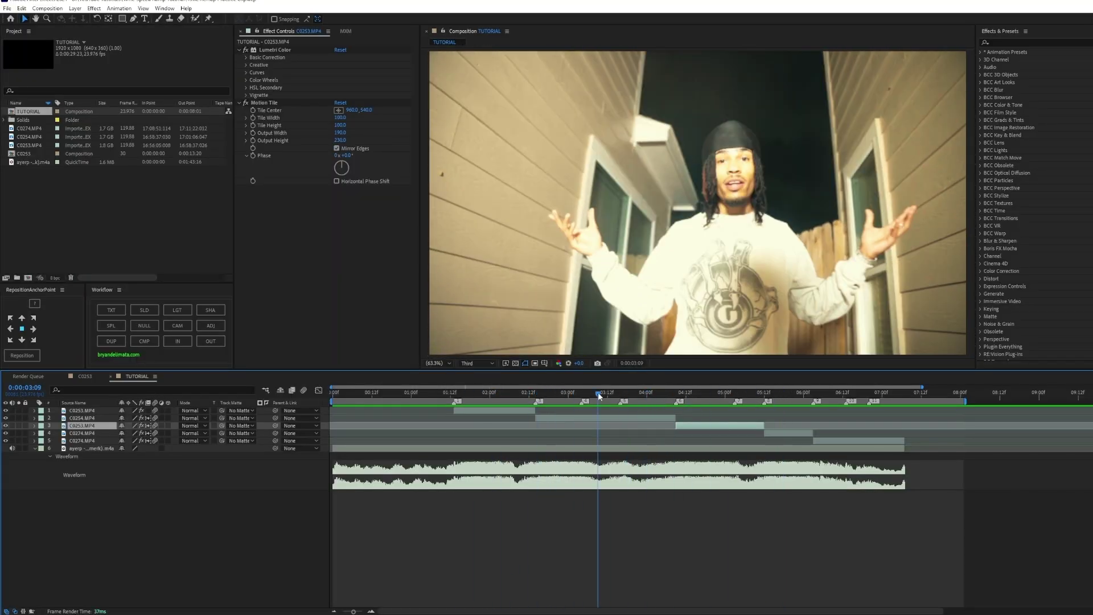
Duplicate the first C0253.MP4 clip and pre-compose the duplicate
{"action": "left_click", "coordinate": [480, 409]}
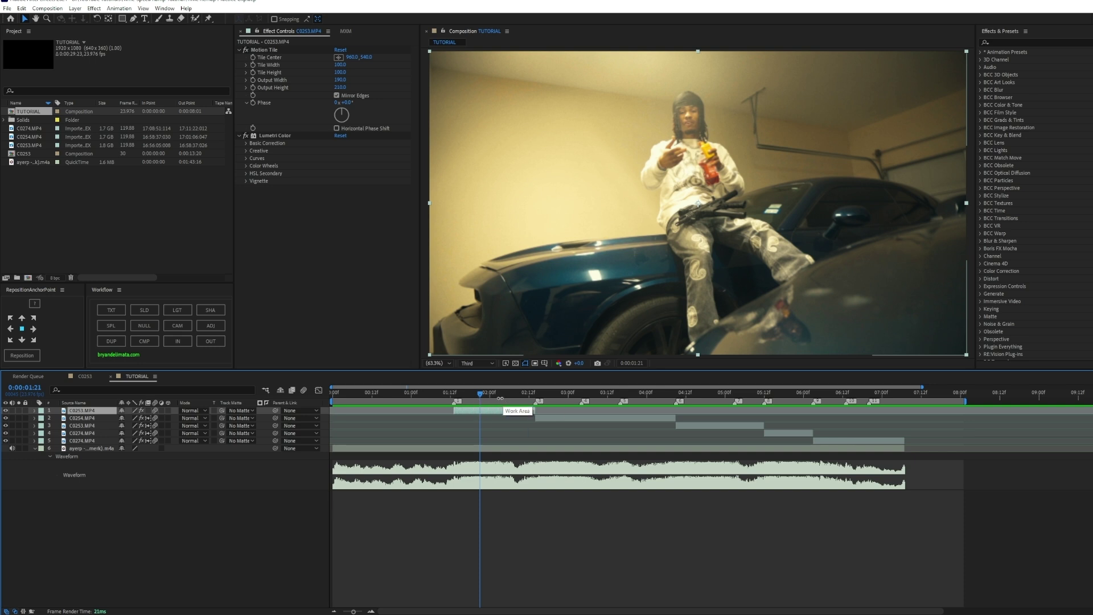
{"action": "key", "text": "ctrl+d"}
{"action": "right_click", "coordinate": [483, 415]}
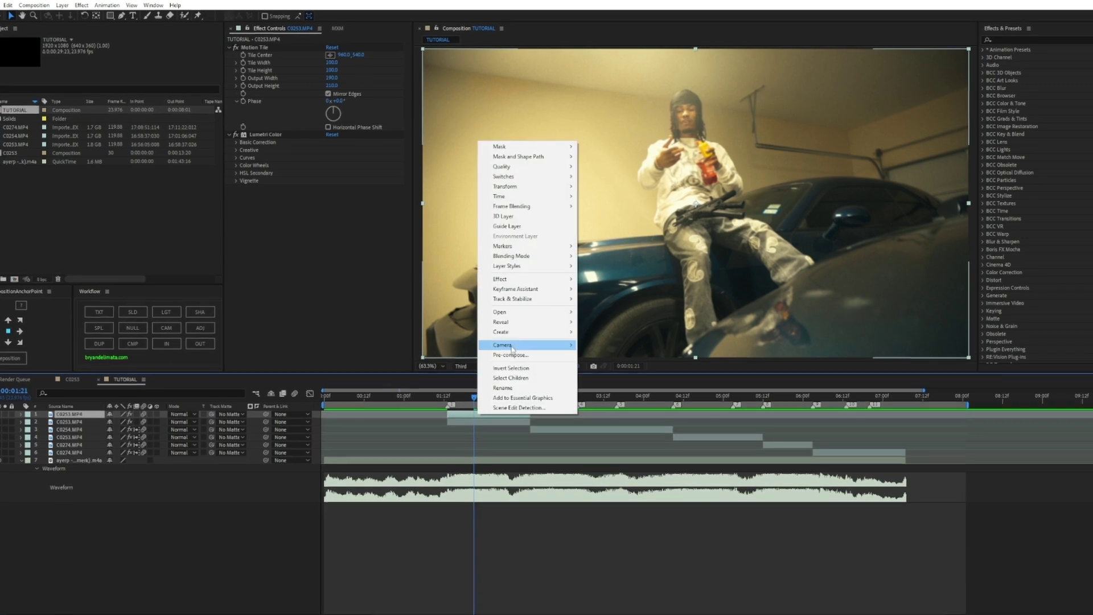
{"action": "left_click", "coordinate": [515, 351]}
{"action": "key", "text": "Return"}
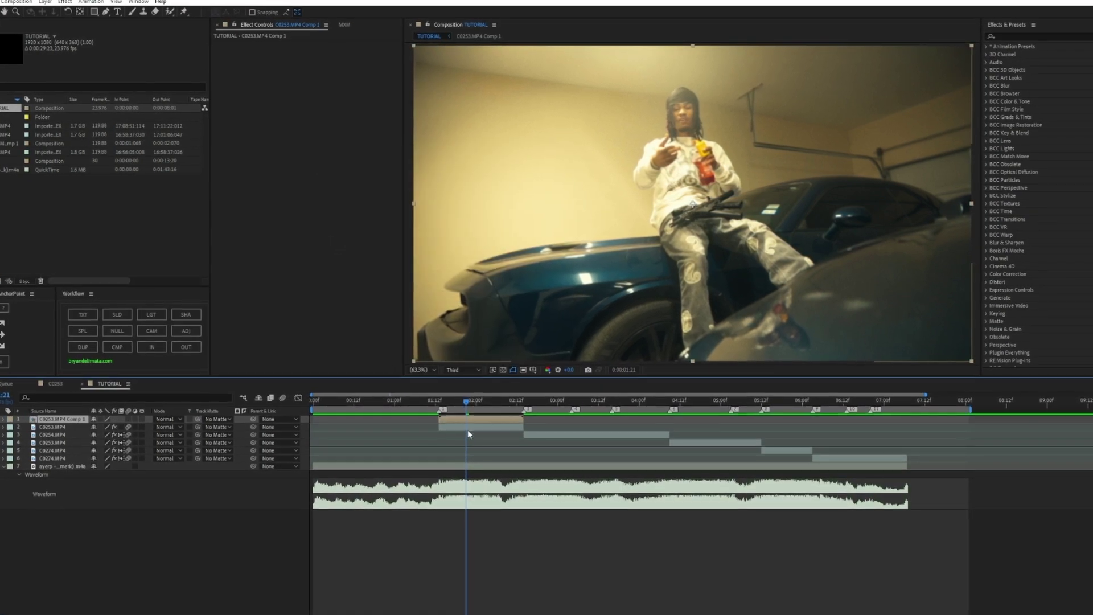
Move the pre-composed C0253.MP4 clip to the start of the timeline
{"action": "left_click_drag", "start_coordinate": [476, 424], "coordinate": [348, 431]}
{"action": "left_click", "coordinate": [527, 405]}
{"action": "left_click", "coordinate": [323, 410]}
{"action": "left_click", "coordinate": [422, 416]}
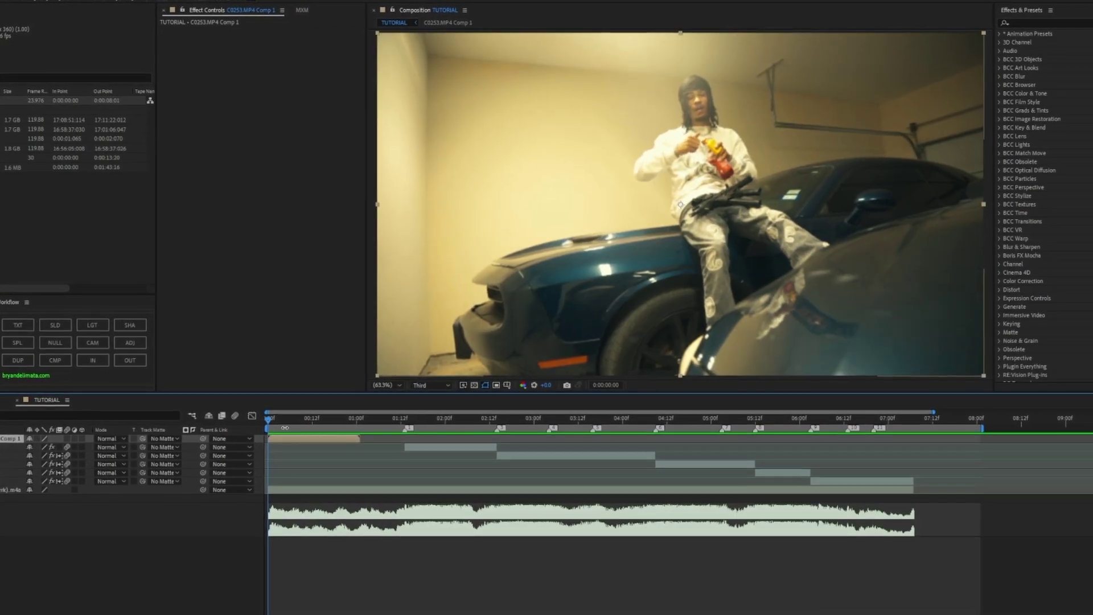
Extend the end of the original C0253.MP4 clip so it overlaps the clips that follow
{"action": "left_click", "coordinate": [441, 449]}
{"action": "left_click_drag", "start_coordinate": [414, 421], "coordinate": [440, 421]}
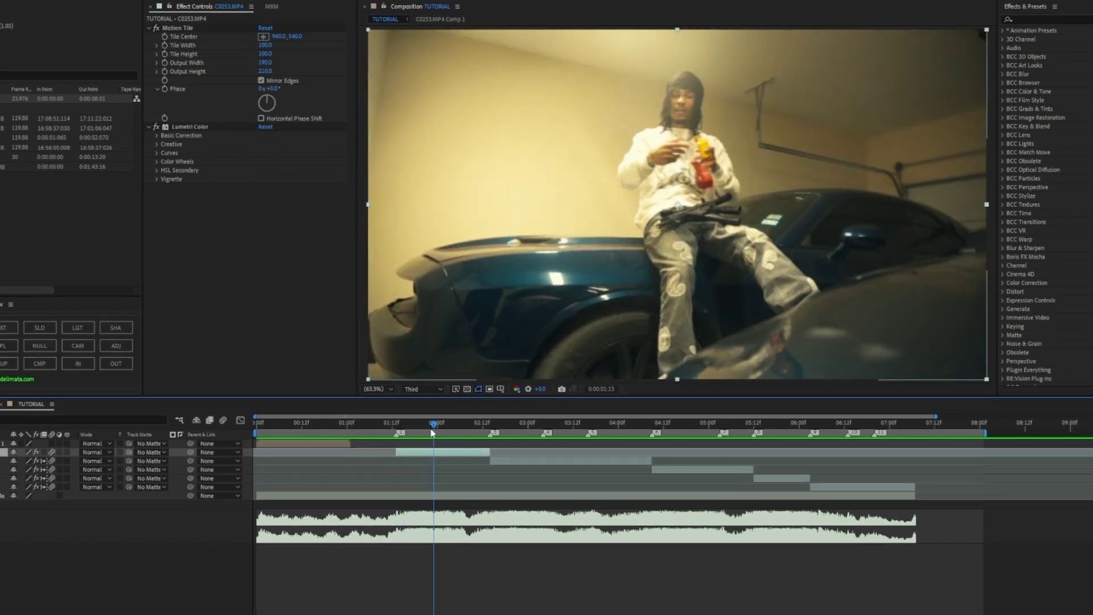
{"action": "left_click_drag", "start_coordinate": [489, 456], "coordinate": [622, 455]}
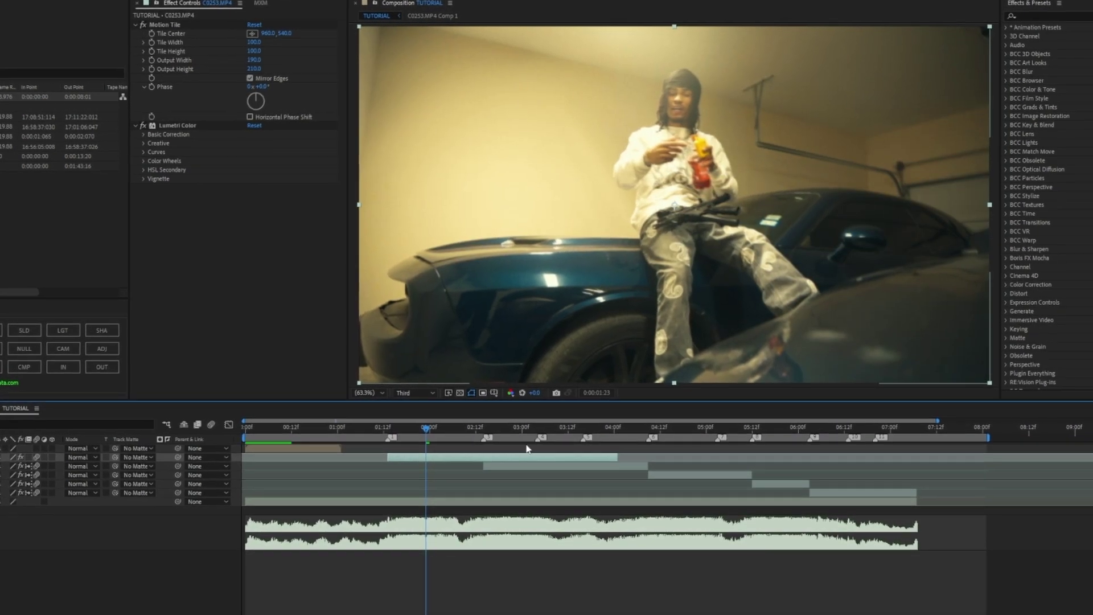
Compare the footage available in the pre-composed clip with that of the original C0253.MP4 clip
{"action": "left_click_drag", "start_coordinate": [468, 430], "coordinate": [197, 442]}
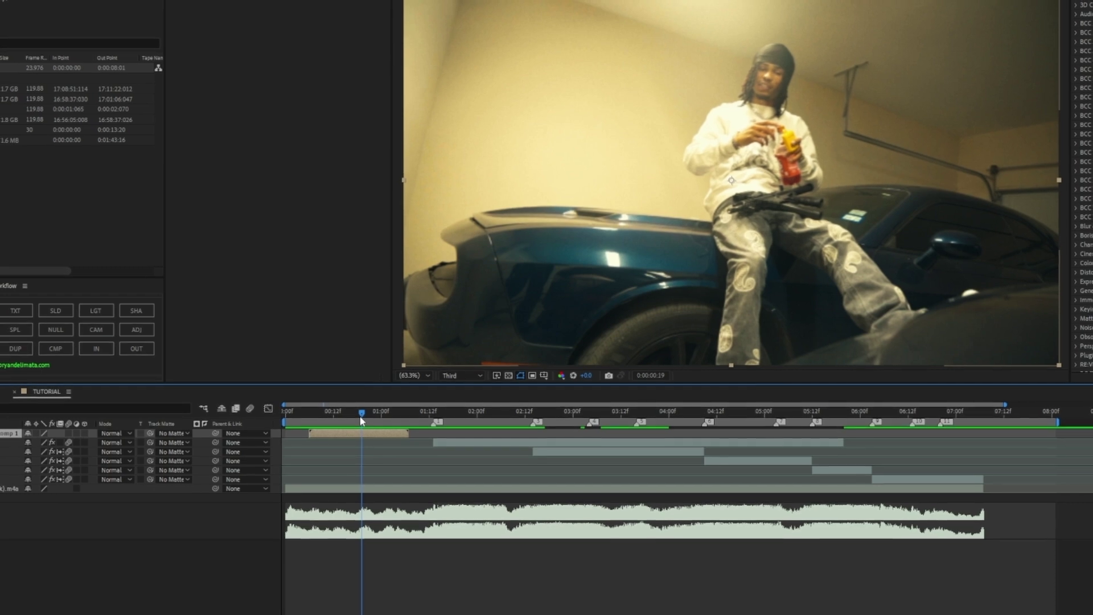
{"action": "left_click_drag", "start_coordinate": [349, 415], "coordinate": [320, 412]}
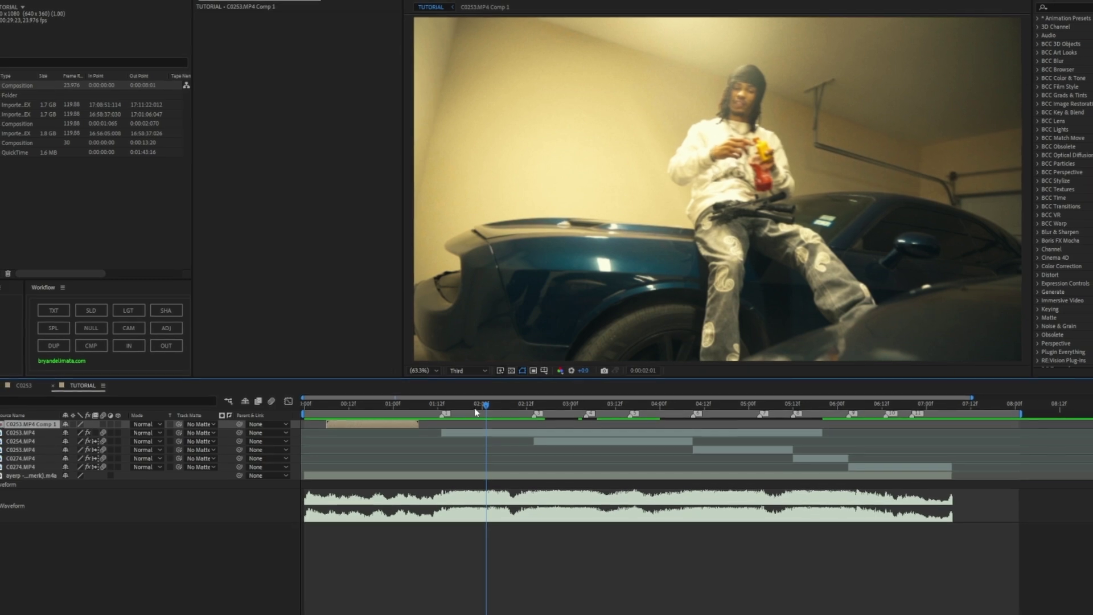
{"action": "left_click_drag", "start_coordinate": [377, 411], "coordinate": [370, 404]}
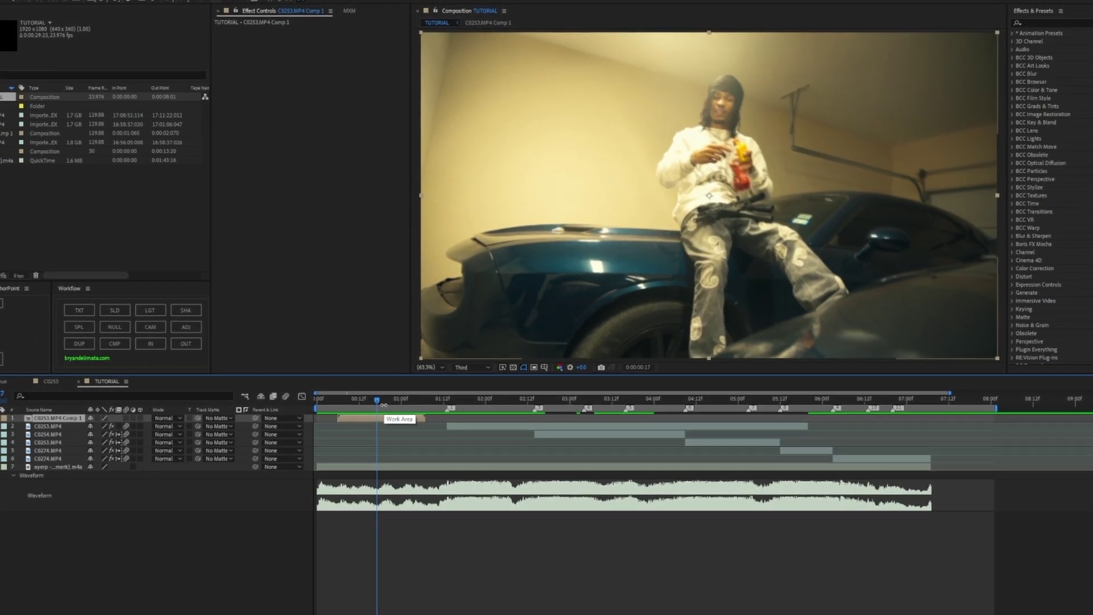
{"action": "right_click", "coordinate": [387, 418]}
{"action": "key", "text": "Escape"}
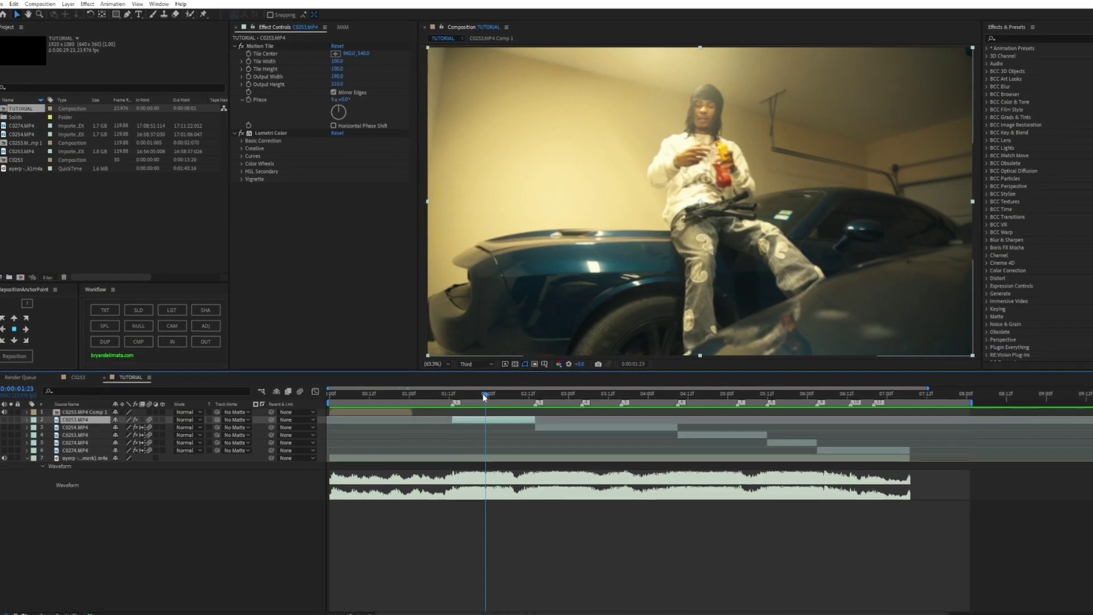
Enable time remapping on the original C0253.MP4 clip at 0:00:01:13
{"action": "left_click_drag", "start_coordinate": [484, 397], "coordinate": [450, 397]}
{"action": "right_click", "coordinate": [476, 418]}
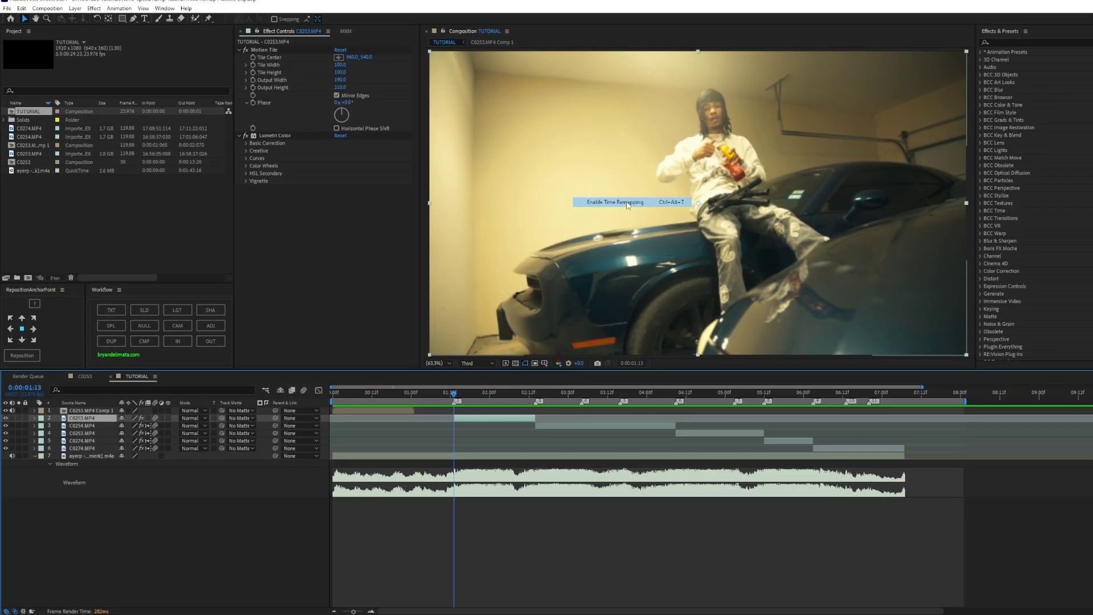
{"action": "left_click", "coordinate": [627, 203]}
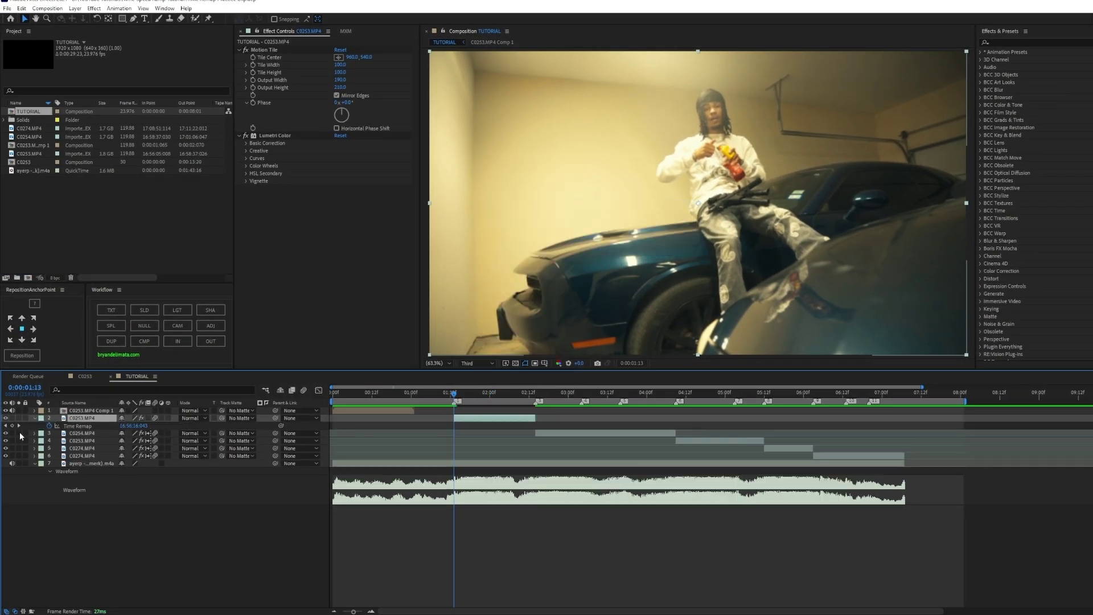
Add a time remap keyframe at 0:00:02:03 that jumps ahead in the footage, and try advancing the one at 0:00:01:13
{"action": "key", "text": "space"}
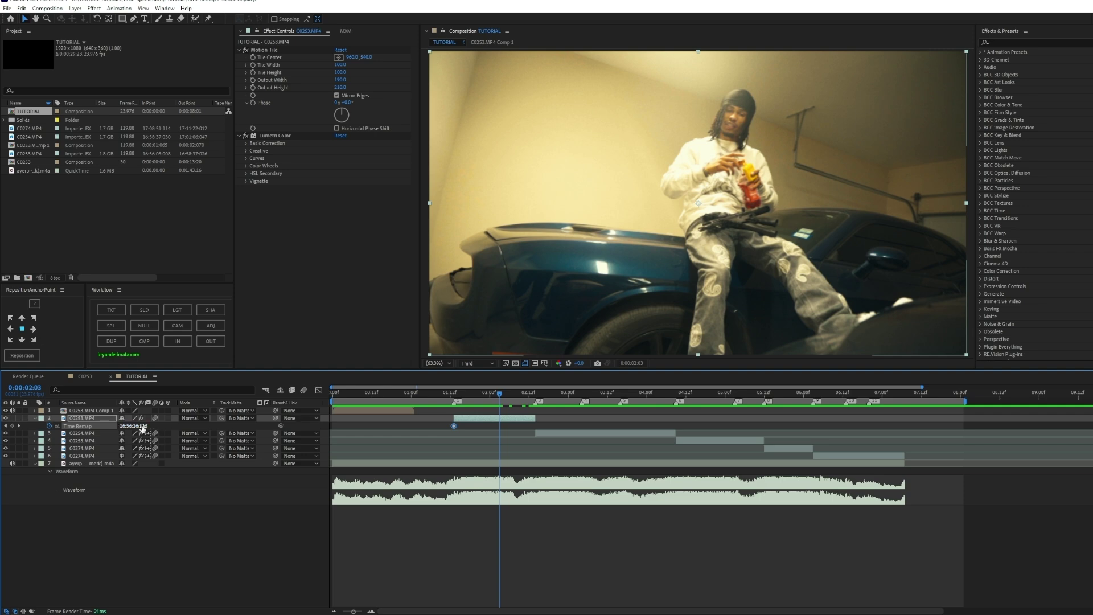
{"action": "left_click_drag", "start_coordinate": [143, 428], "coordinate": [956, 329]}
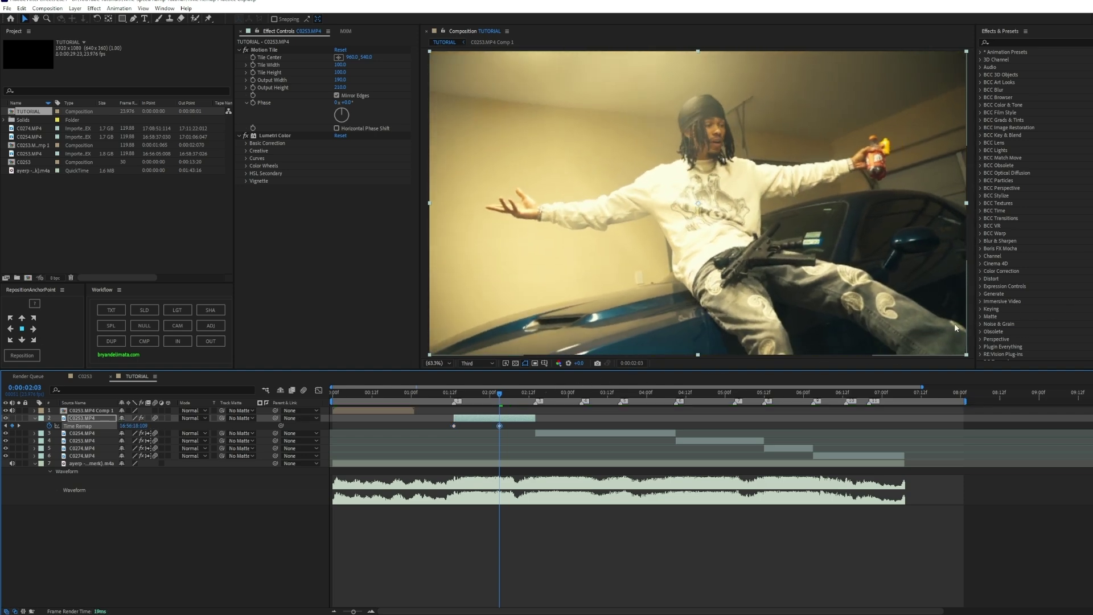
{"action": "left_click", "coordinate": [455, 394]}
{"action": "left_click_drag", "start_coordinate": [134, 426], "coordinate": [648, 330]}
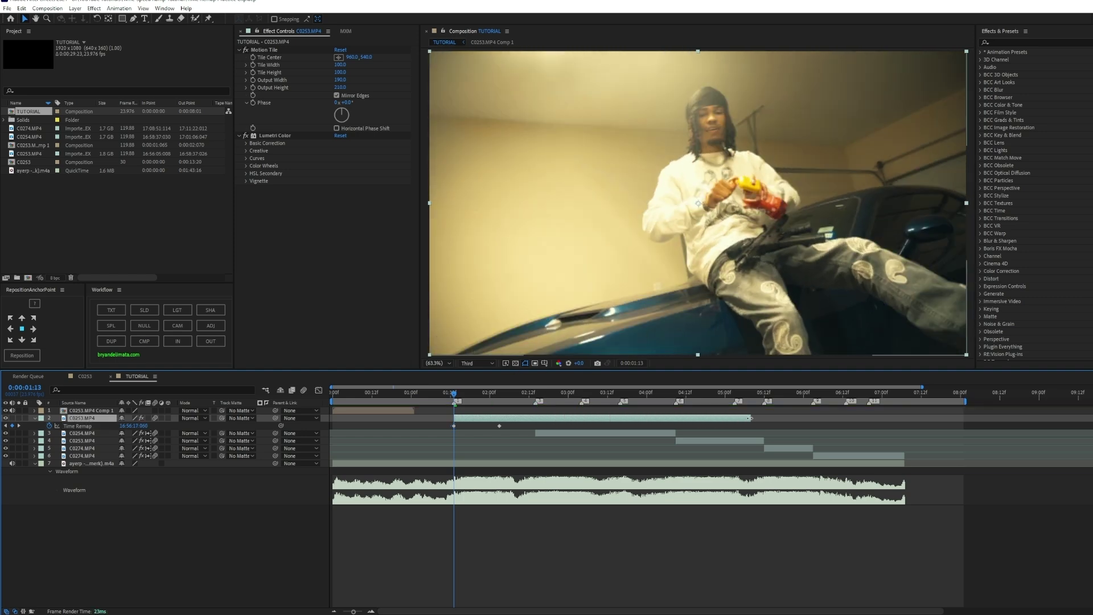
Try time remapping the pre-composed clip with a changed keyframe at 0:00:00:10, and undo it
{"action": "left_click_drag", "start_coordinate": [379, 394], "coordinate": [366, 394]}
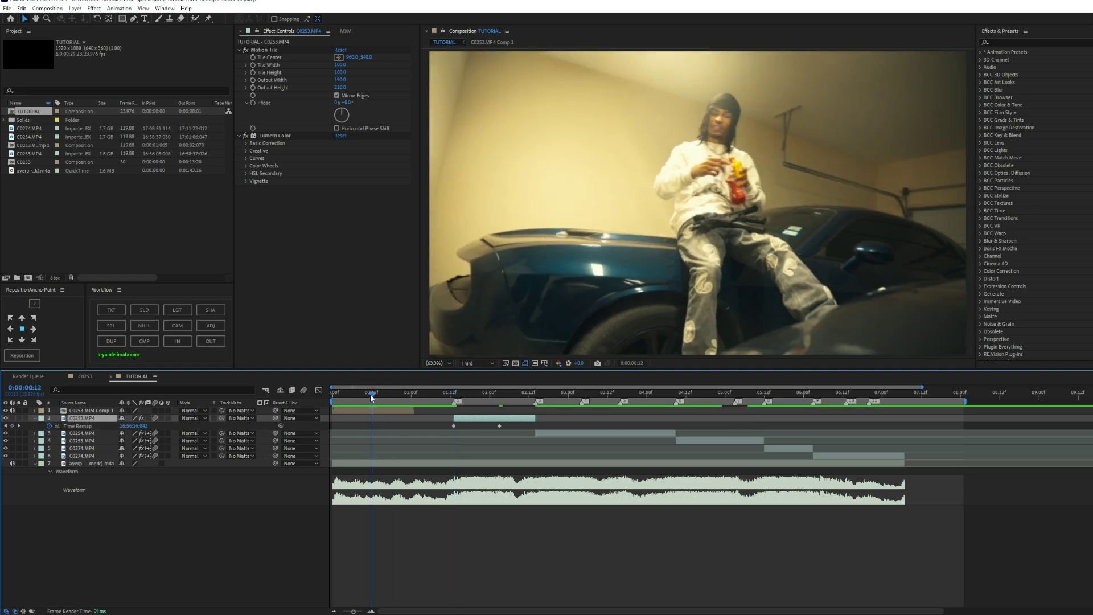
{"action": "right_click", "coordinate": [376, 409]}
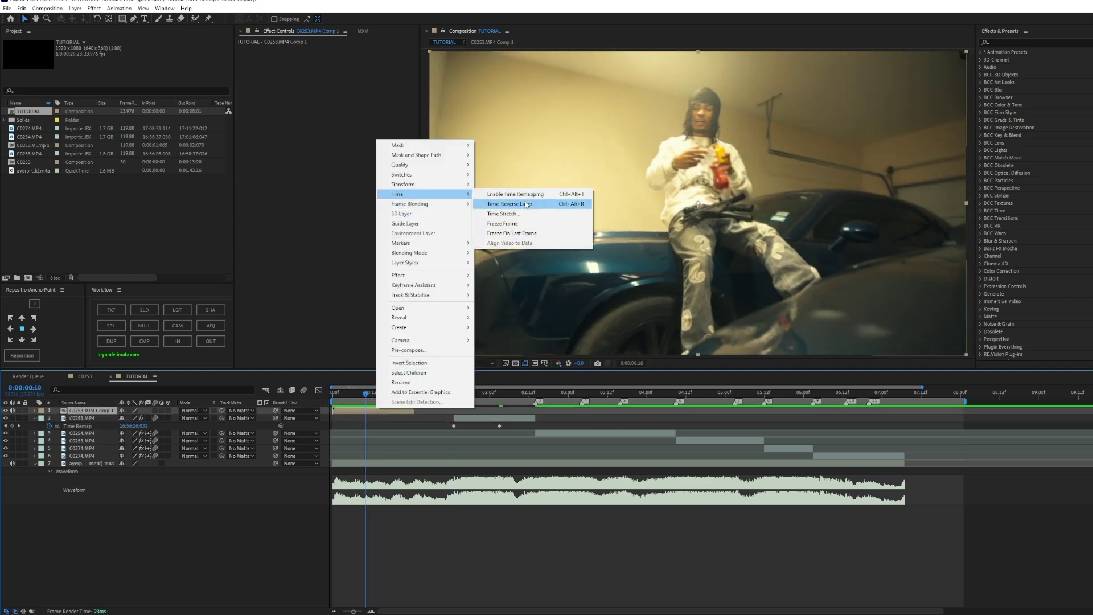
{"action": "left_click", "coordinate": [526, 204]}
{"action": "mouse_move", "coordinate": [137, 418]}
{"action": "left_mouse_down"}
{"action": "mouse_move", "coordinate": [107, 419]}
{"action": "mouse_move", "coordinate": [152, 415]}
{"action": "left_mouse_up"}
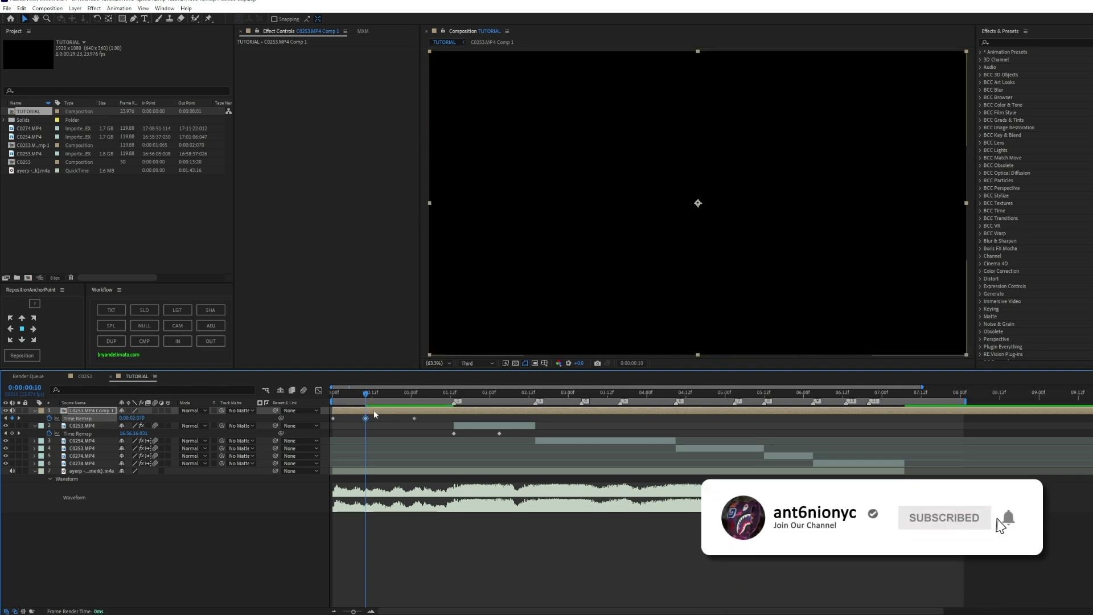
{"action": "key", "text": "ctrl+z"}
{"action": "key", "text": "ctrl+z"}
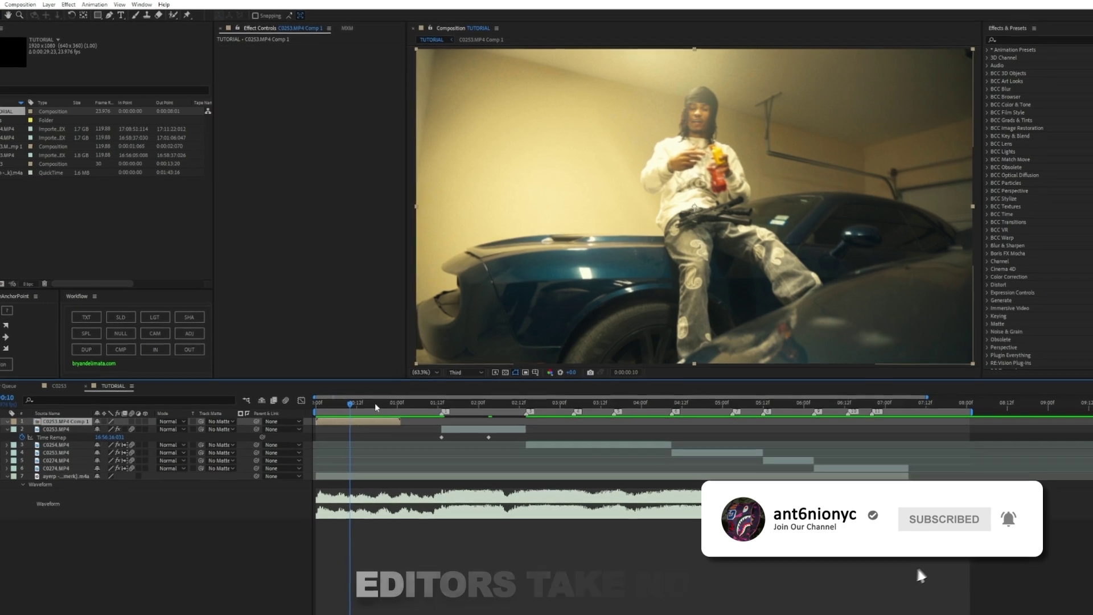
Set the original C0253.MP4 clip's time remap keyframe at 0:00:01:13 to 16:56:16:017
{"action": "left_click_drag", "start_coordinate": [375, 404], "coordinate": [499, 400]}
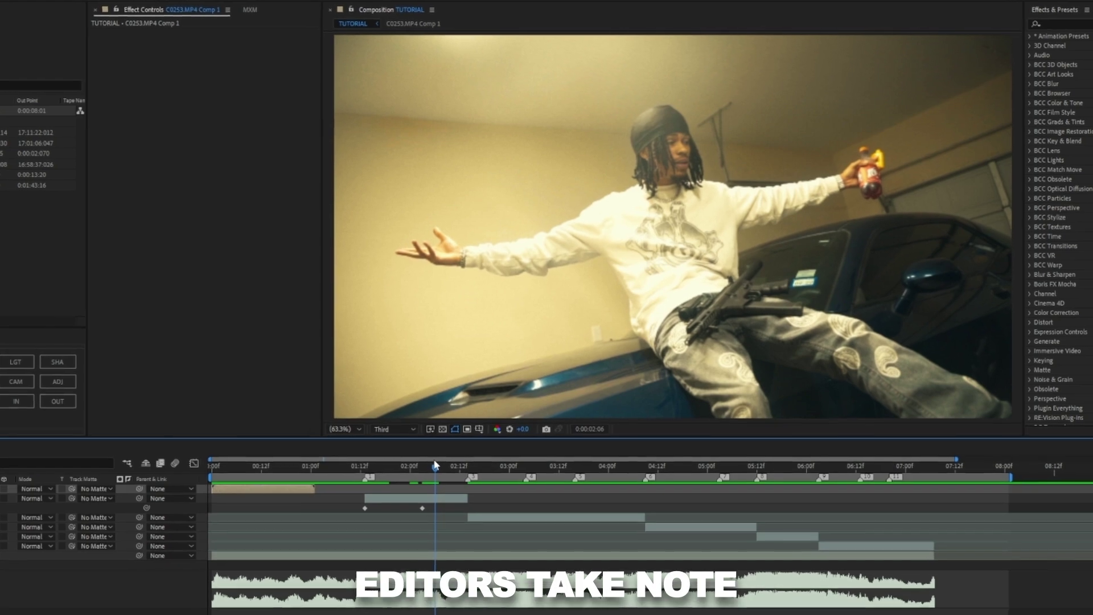
{"action": "left_click", "coordinate": [419, 498]}
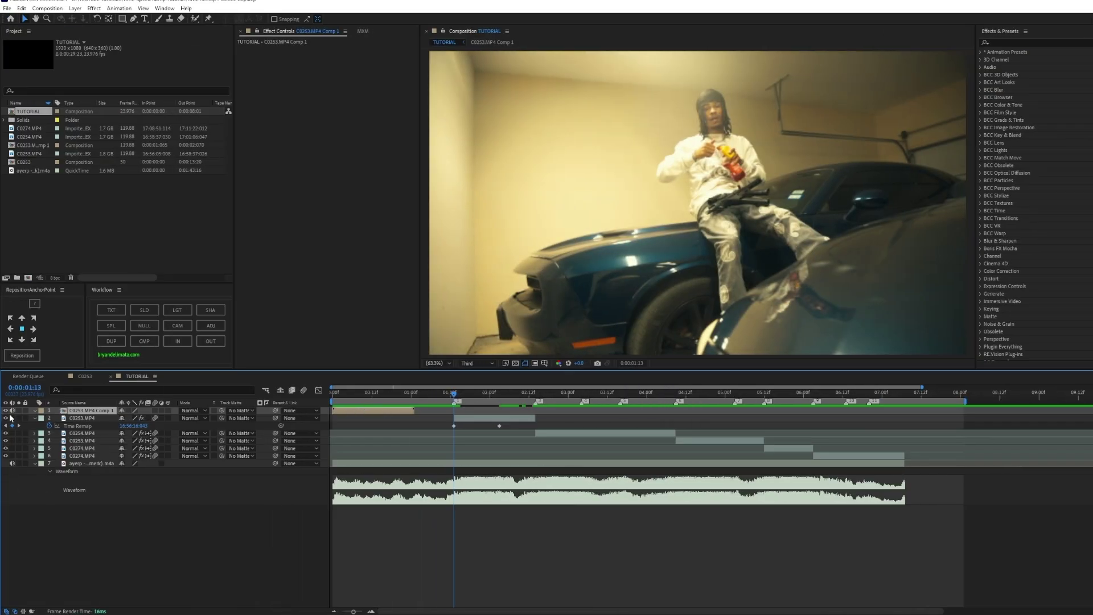
{"action": "mouse_move", "coordinate": [454, 394]}
{"action": "left_mouse_down"}
{"action": "mouse_move", "coordinate": [507, 395]}
{"action": "mouse_move", "coordinate": [454, 397]}
{"action": "left_mouse_up"}
{"action": "left_click", "coordinate": [462, 418]}
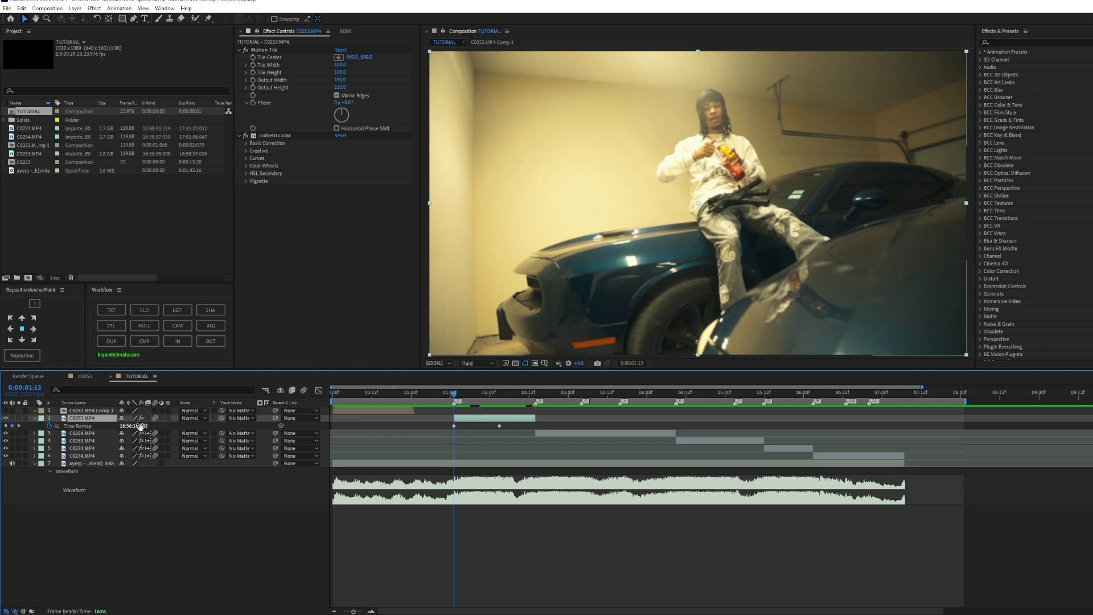
{"action": "left_click_drag", "start_coordinate": [143, 427], "coordinate": [57, 425]}
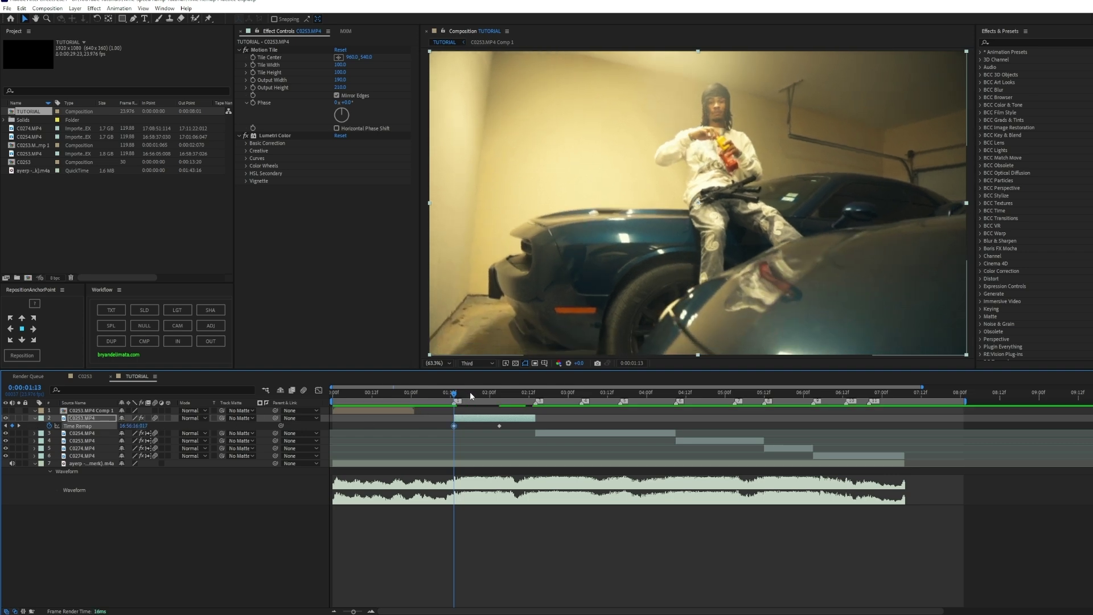
Add a third time remap keyframe at 0:00:02:08 that rewinds the footage to before the clip's opening frame
{"action": "left_click_drag", "start_coordinate": [470, 395], "coordinate": [516, 397]}
{"action": "left_click_drag", "start_coordinate": [122, 427], "coordinate": [1, 575]}
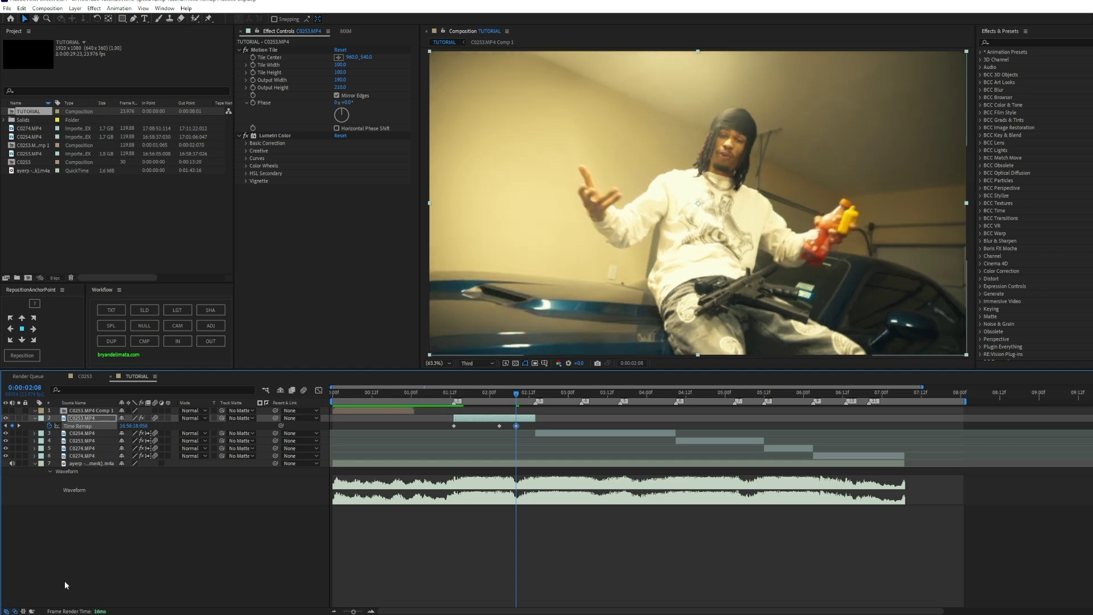
{"action": "left_click_drag", "start_coordinate": [143, 431], "coordinate": [2, 521]}
{"action": "left_click_drag", "start_coordinate": [140, 428], "coordinate": [12, 429]}
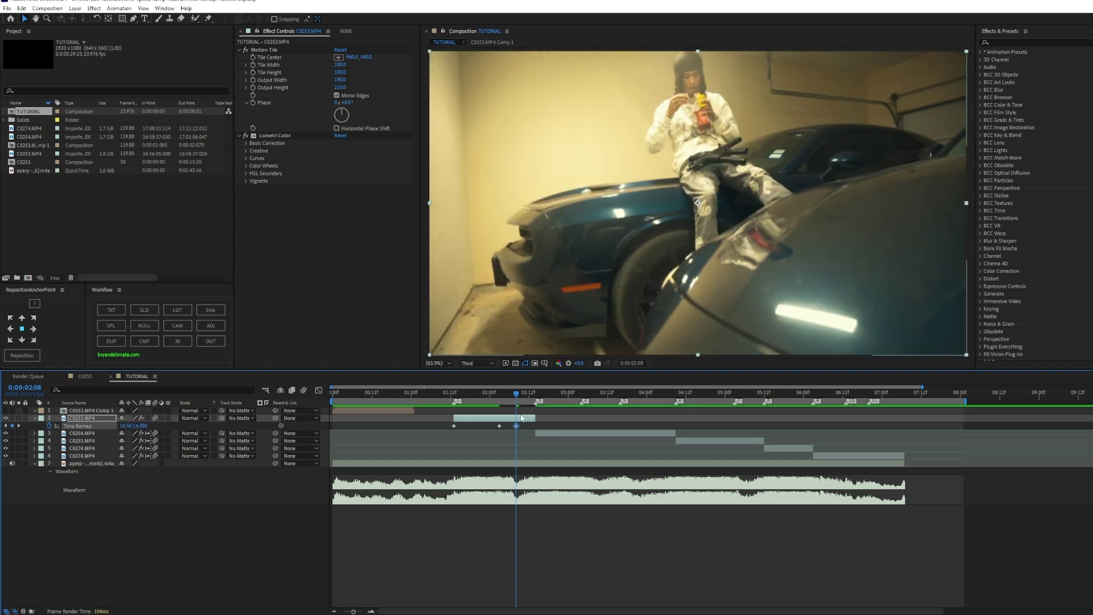
Move the last time remap keyframe to 0:00:02:13 and the middle one to 0:00:02:07
{"action": "left_click_drag", "start_coordinate": [517, 426], "coordinate": [533, 427]}
{"action": "left_click_drag", "start_coordinate": [353, 612], "coordinate": [361, 611]}
{"action": "scroll", "coordinate": [672, 466], "scroll_direction": "left", "scroll_amount": 1}
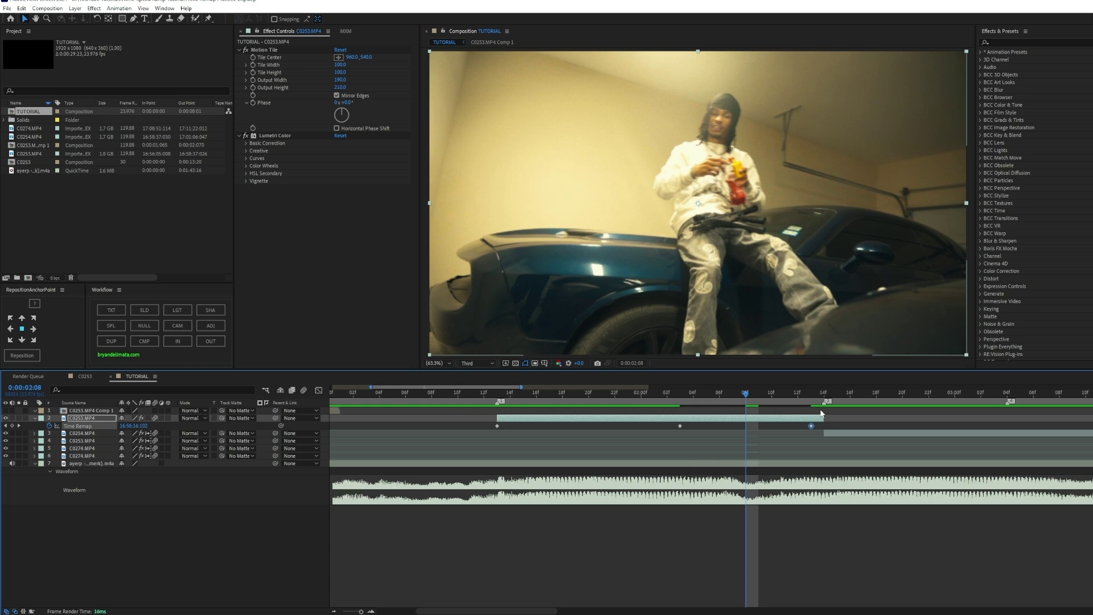
{"action": "left_click", "coordinate": [814, 393]}
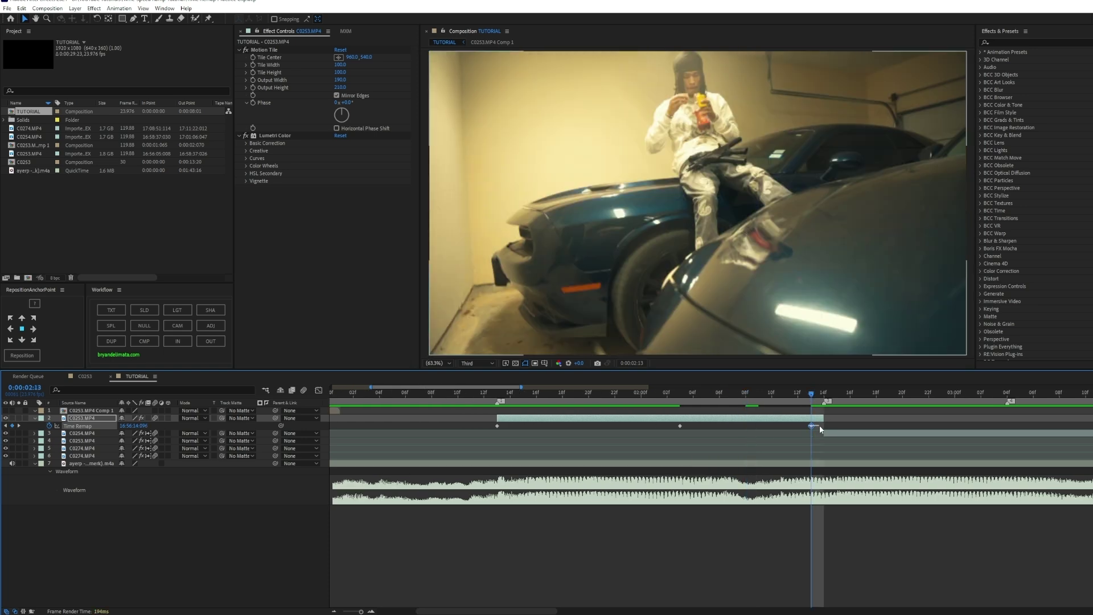
{"action": "mouse_move", "coordinate": [812, 426]}
{"action": "left_mouse_down"}
{"action": "mouse_move", "coordinate": [823, 427]}
{"action": "mouse_move", "coordinate": [812, 426]}
{"action": "left_mouse_up"}
{"action": "left_click_drag", "start_coordinate": [680, 426], "coordinate": [732, 394]}
{"action": "left_click", "coordinate": [734, 394]}
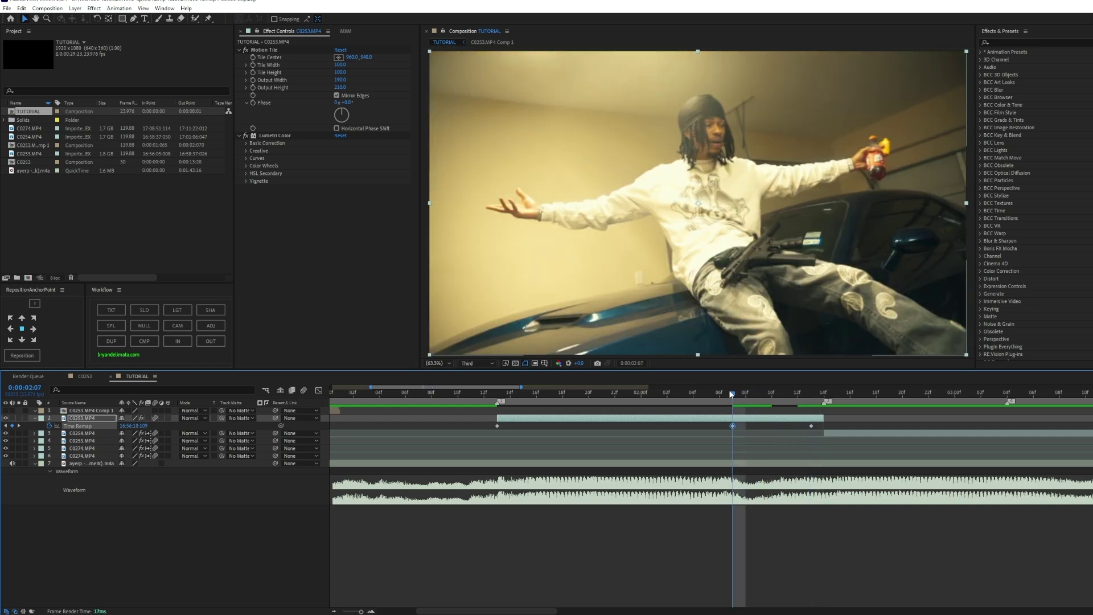
Apply Easy Ease to all three time remap keyframes of the C0253.MP4 clip
{"action": "left_click_drag", "start_coordinate": [831, 429], "coordinate": [472, 423]}
{"action": "right_click", "coordinate": [498, 425]}
{"action": "mouse_move", "coordinate": [541, 558]}
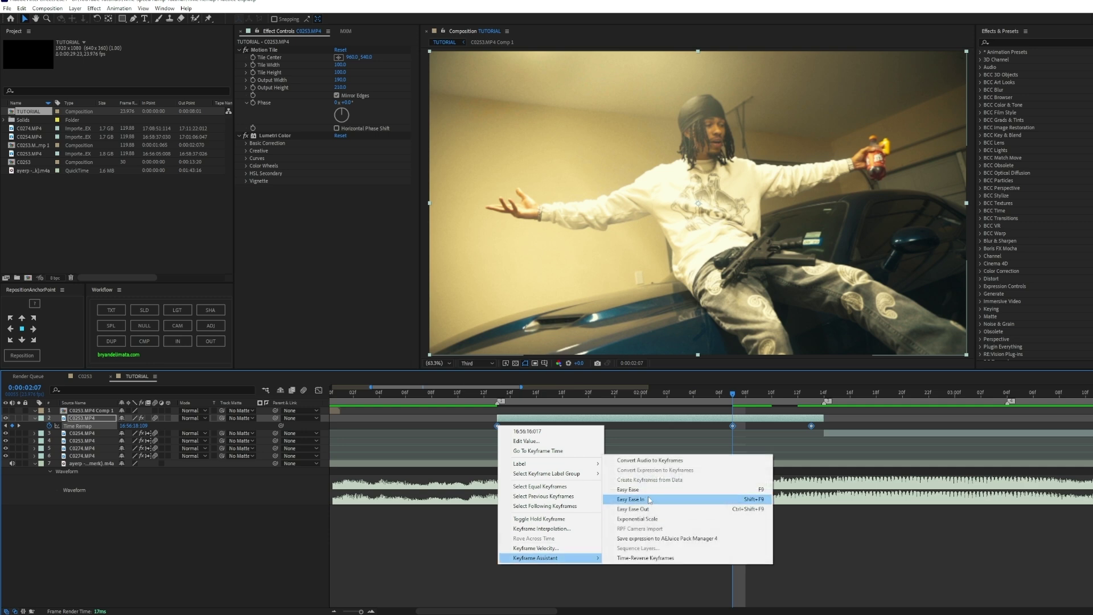
{"action": "left_click", "coordinate": [706, 490]}
{"action": "left_click", "coordinate": [319, 391]}
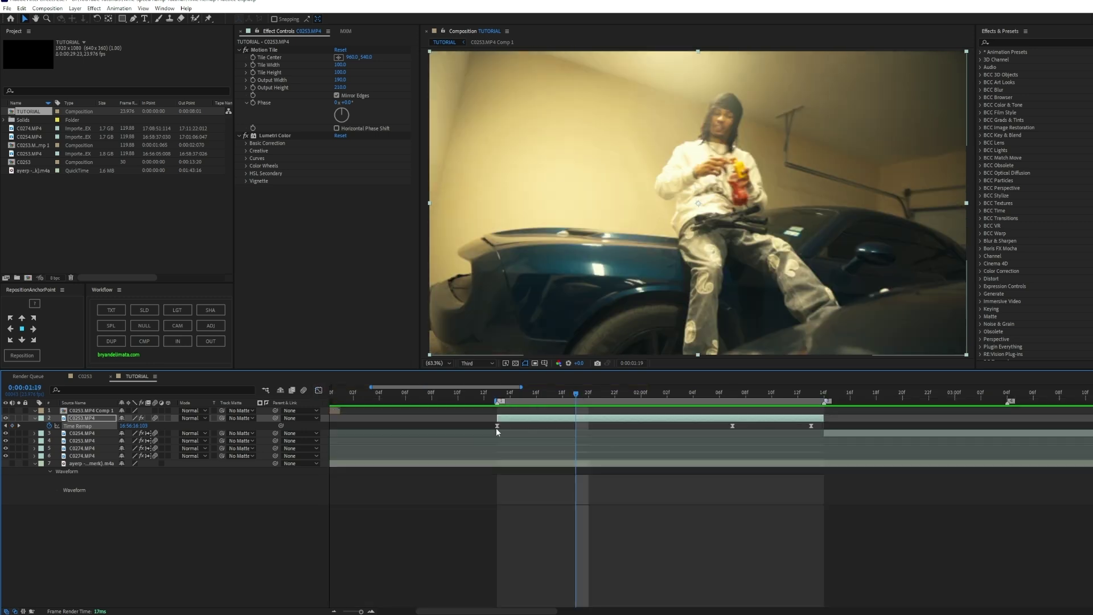
Open the C0253.MP4 time remap curve in the graph editor, inspect its speed graph and return to the value graph
{"action": "left_click", "coordinate": [318, 392]}
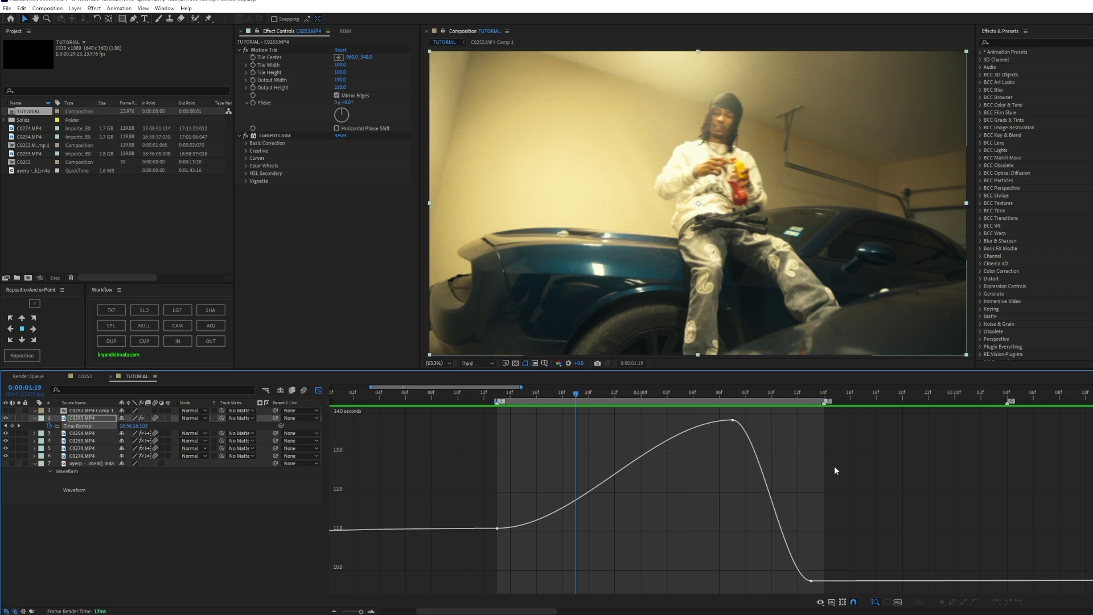
{"action": "left_click", "coordinate": [832, 602]}
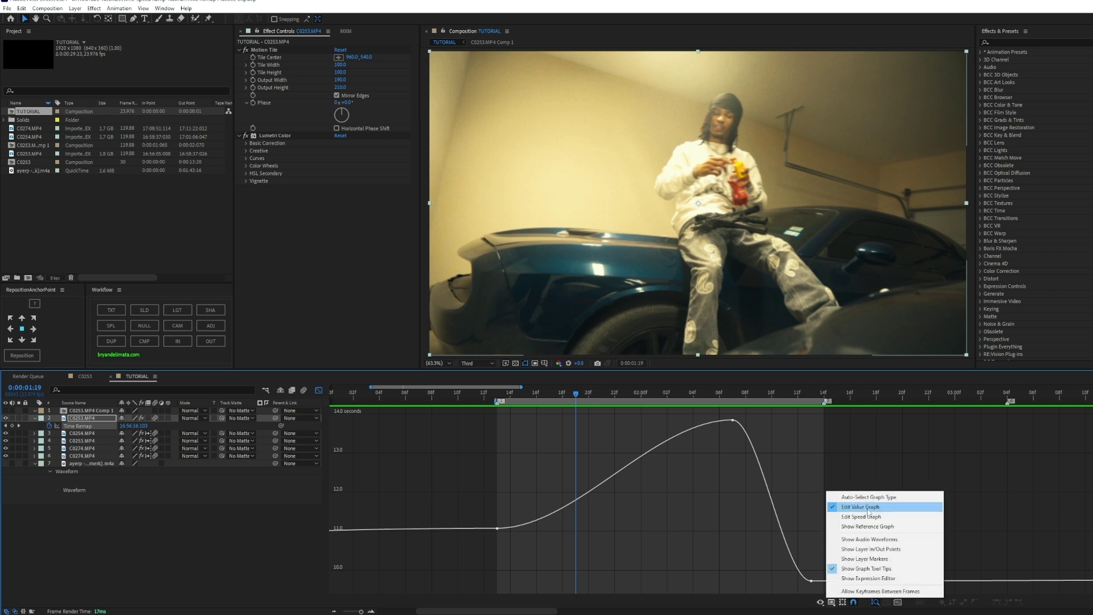
{"action": "left_click", "coordinate": [866, 517]}
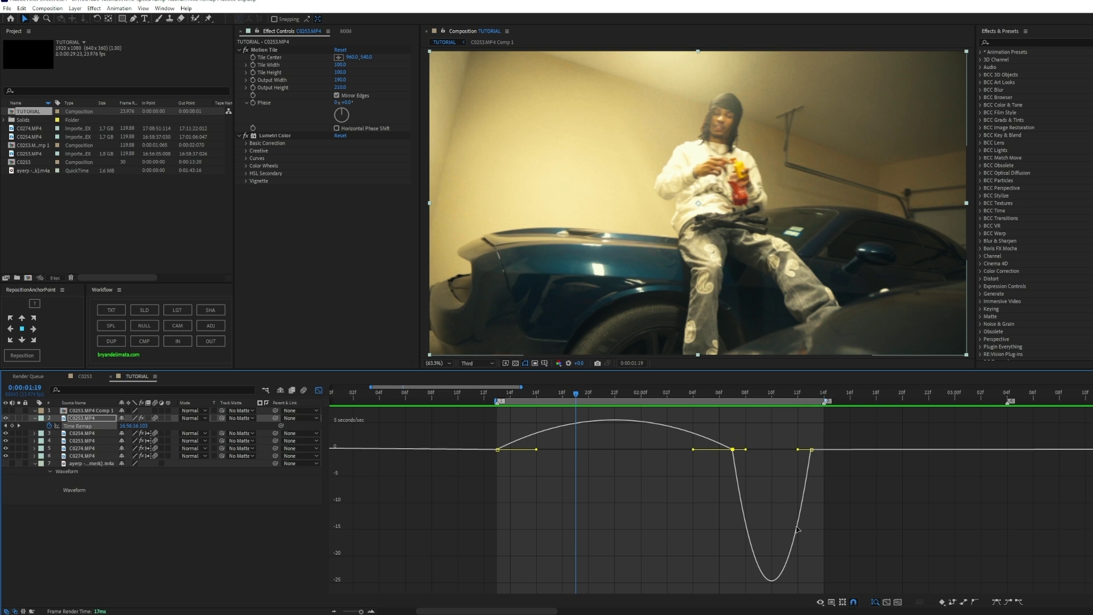
{"action": "left_click", "coordinate": [832, 603]}
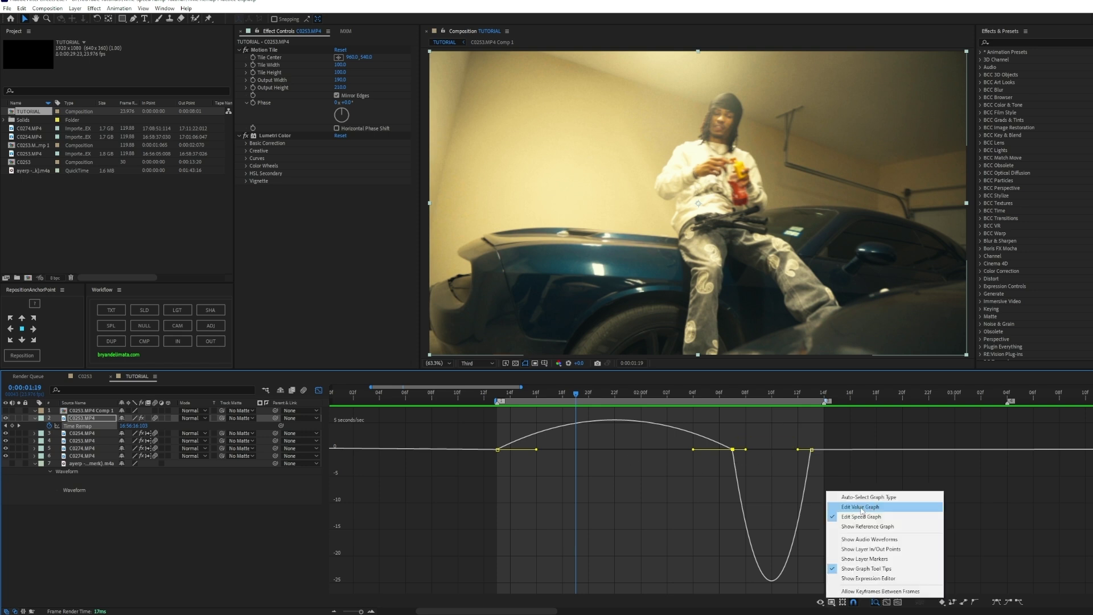
{"action": "left_click", "coordinate": [861, 507]}
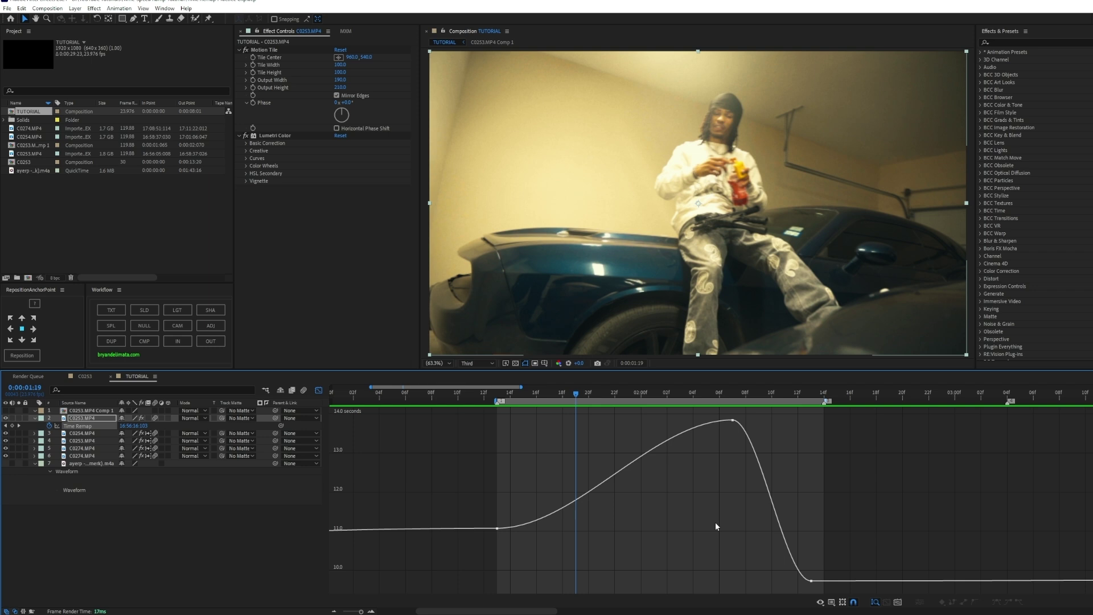
Pull the first time remap keyframe's outgoing handle nearly vertical and lengthen the middle keyframe's incoming handle for a fast start that eases out
{"action": "left_click", "coordinate": [497, 528]}
{"action": "left_click_drag", "start_coordinate": [577, 529], "coordinate": [504, 422]}
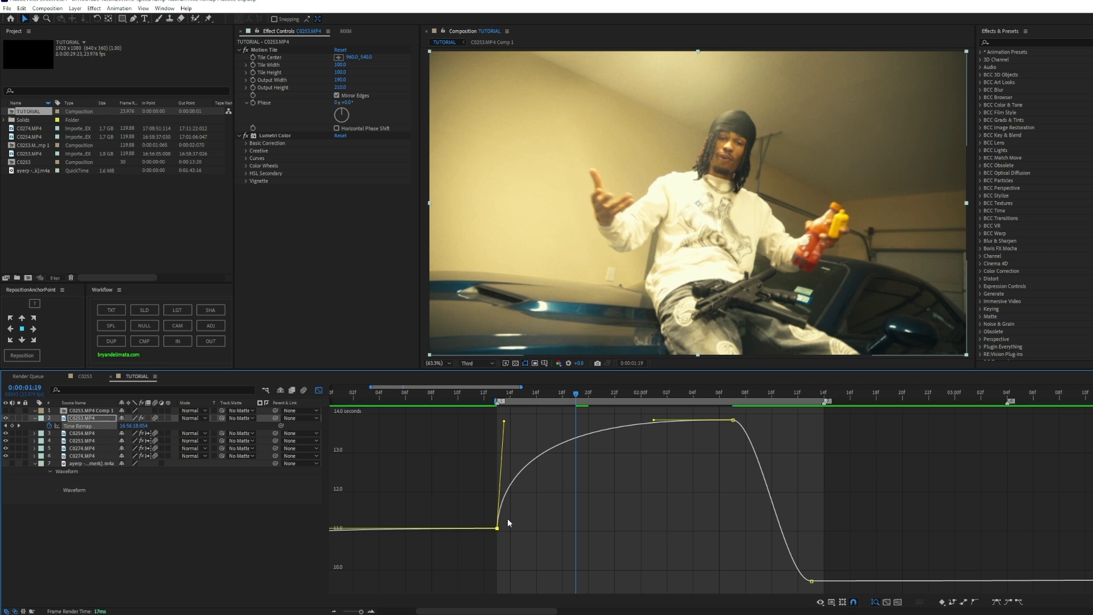
{"action": "left_click_drag", "start_coordinate": [654, 421], "coordinate": [595, 422]}
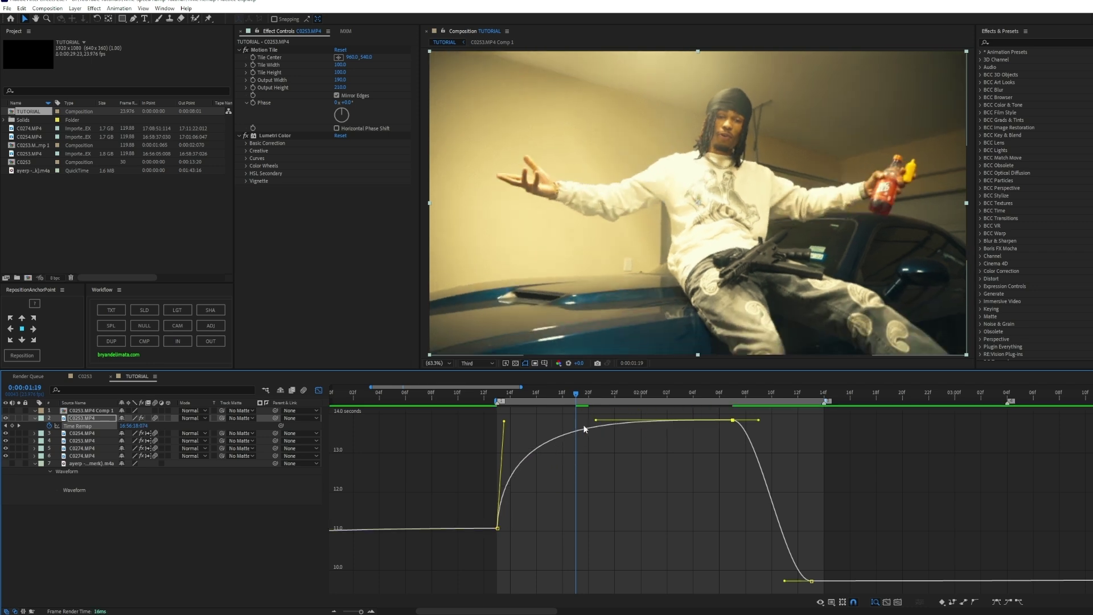
{"action": "left_click", "coordinate": [512, 395]}
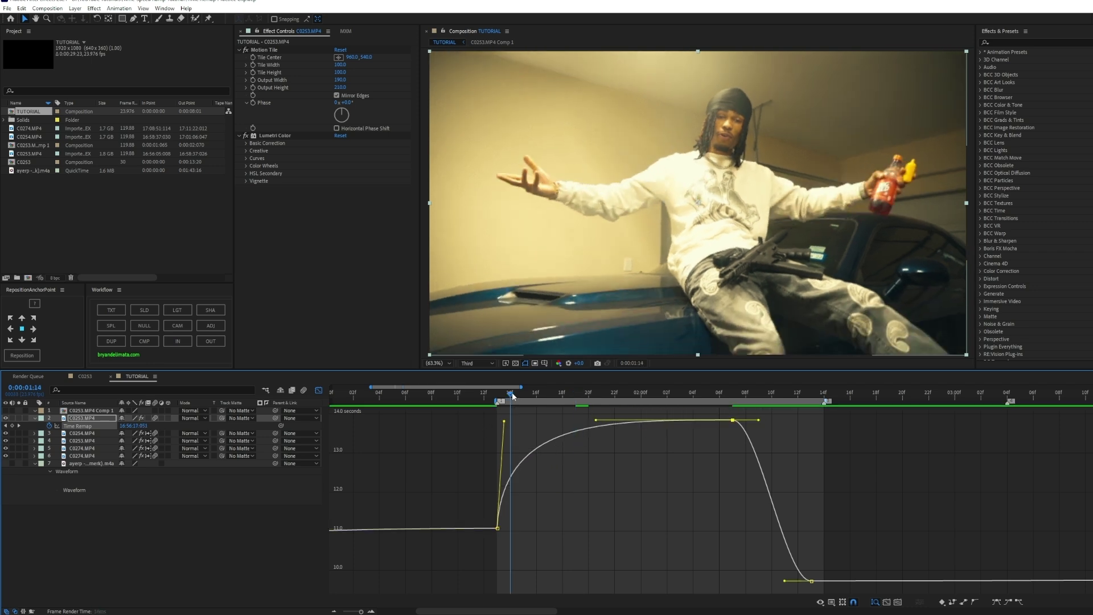
{"action": "left_click_drag", "start_coordinate": [510, 393], "coordinate": [640, 395]}
{"action": "left_click_drag", "start_coordinate": [504, 422], "coordinate": [500, 420]}
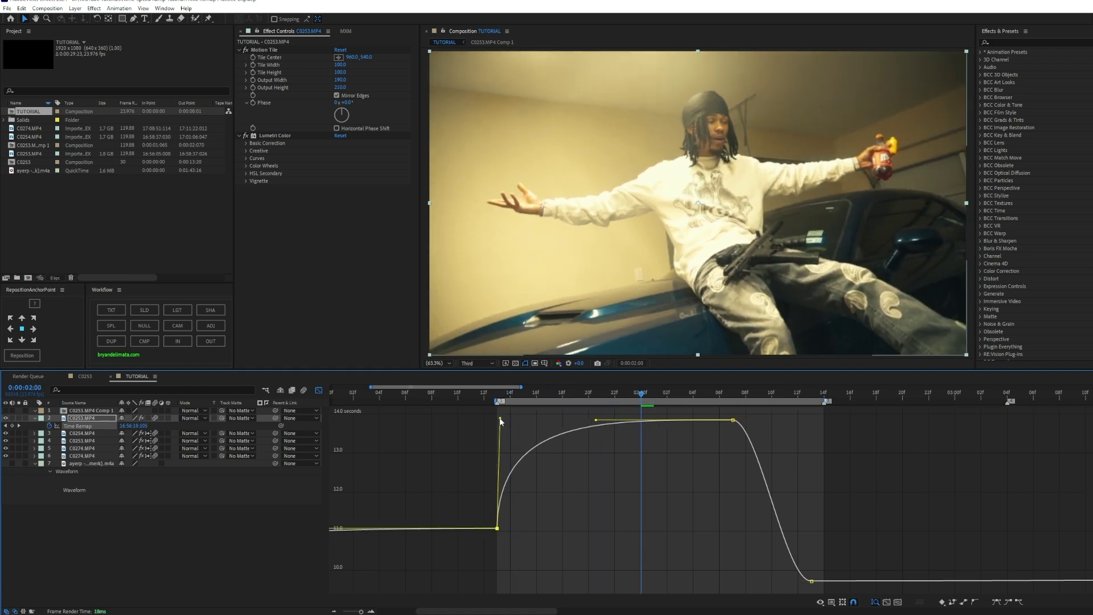
Extend the middle keyframe's incoming handle back to about 0:00:01:14 and scrub through the eased section
{"action": "left_click", "coordinate": [719, 395]}
{"action": "left_click_drag", "start_coordinate": [718, 394], "coordinate": [737, 393]}
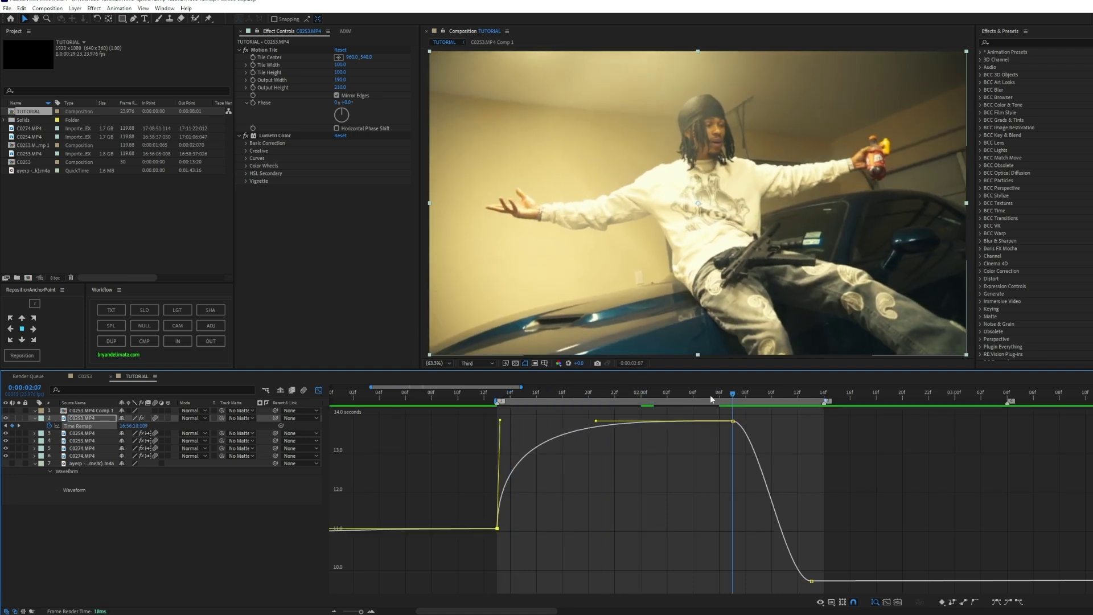
{"action": "left_click_drag", "start_coordinate": [596, 422], "coordinate": [510, 422]}
{"action": "left_click", "coordinate": [639, 399]}
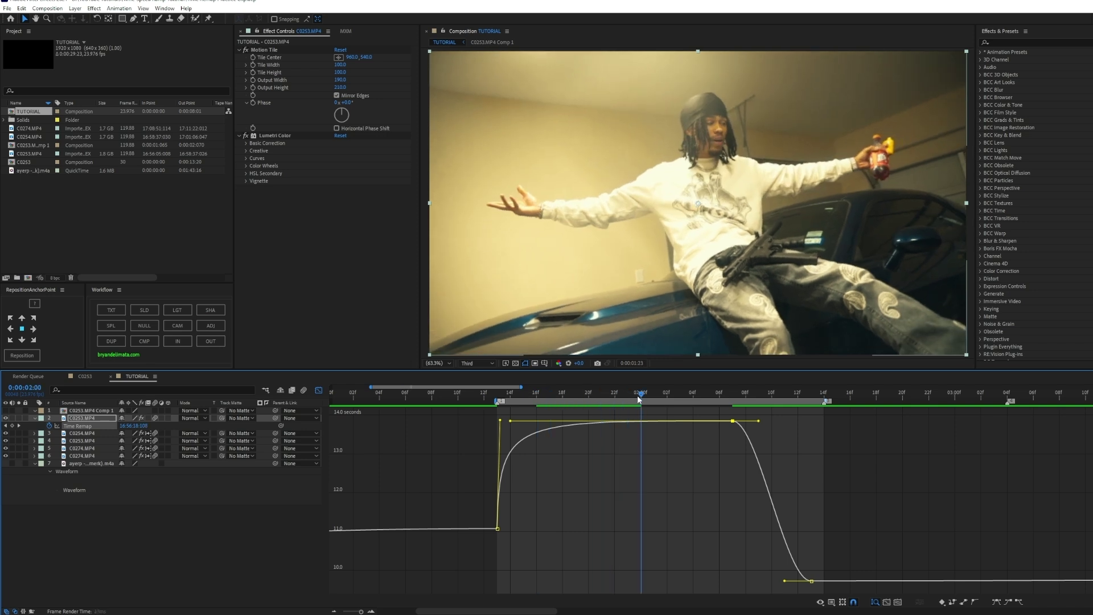
{"action": "left_click_drag", "start_coordinate": [639, 399], "coordinate": [720, 407]}
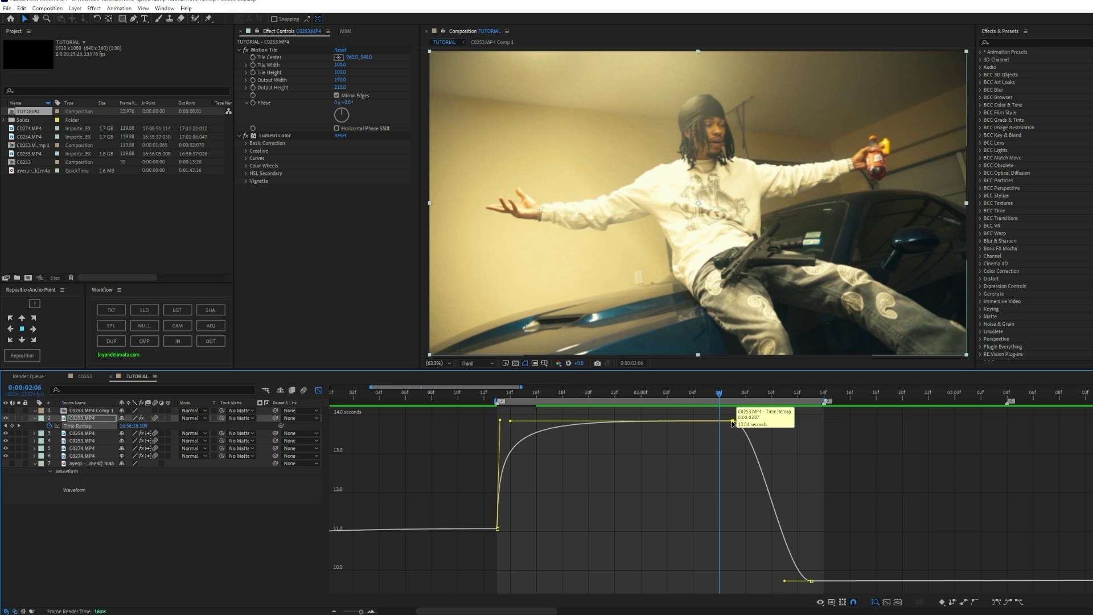
Tilt the middle keyframe's long incoming handle slightly downward so the footage keeps creeping forward, and scrub to 0:00:02:07
{"action": "left_click_drag", "start_coordinate": [734, 422], "coordinate": [516, 424]}
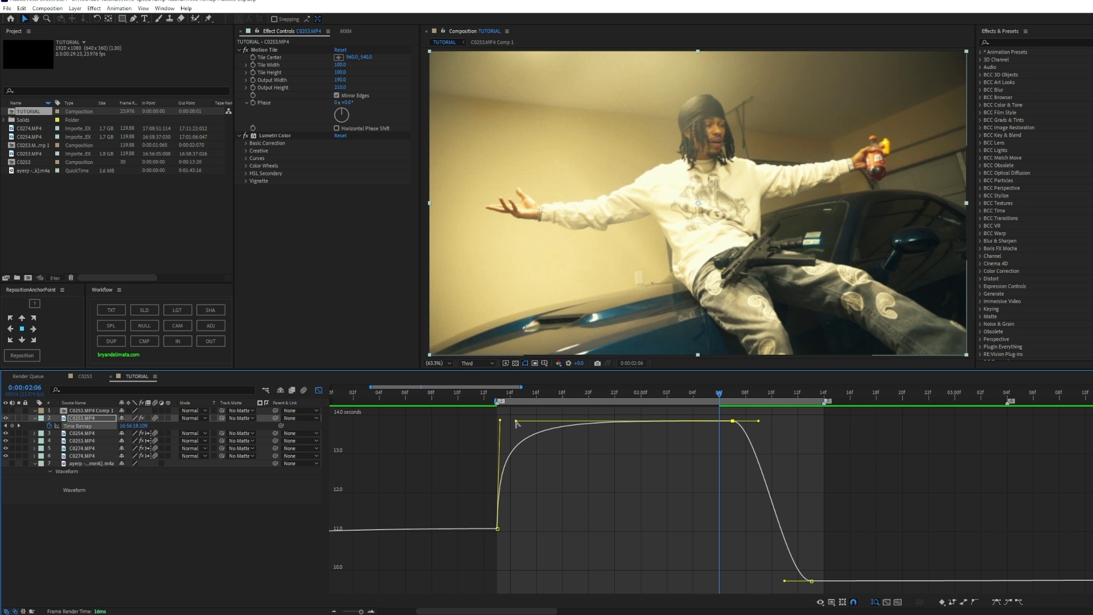
{"action": "left_click_drag", "start_coordinate": [517, 424], "coordinate": [524, 394]}
{"action": "left_click", "coordinate": [538, 394]}
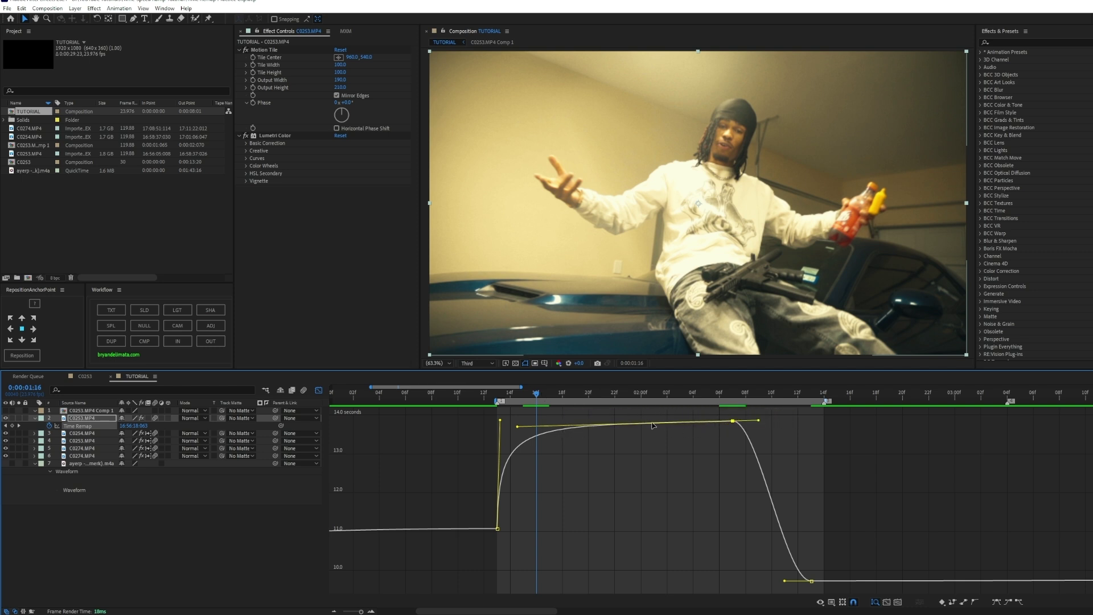
{"action": "left_click_drag", "start_coordinate": [536, 400], "coordinate": [620, 398]}
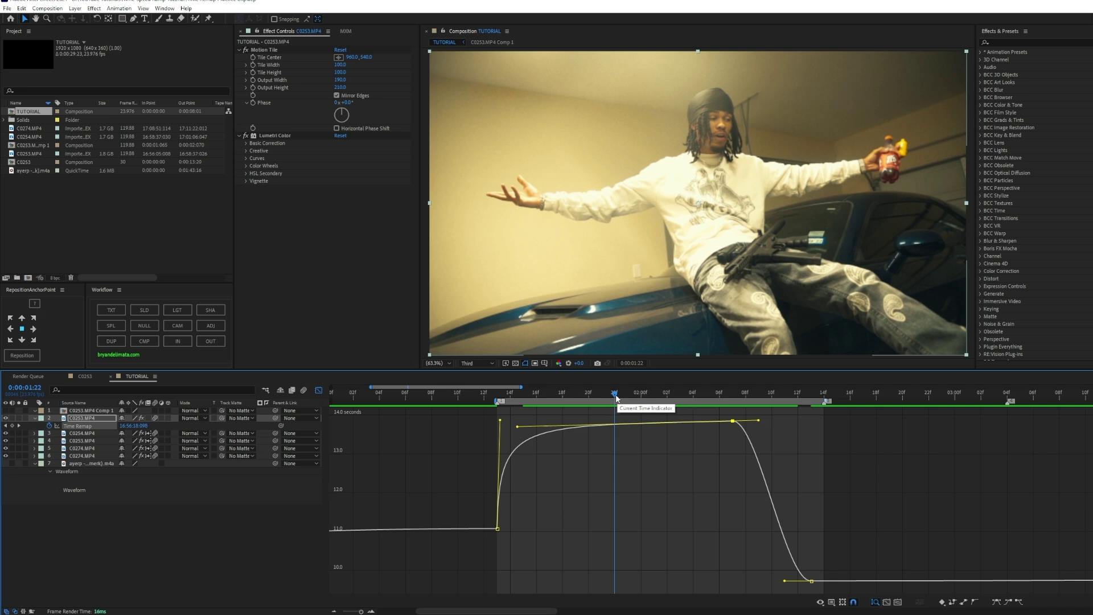
{"action": "left_click", "coordinate": [733, 395]}
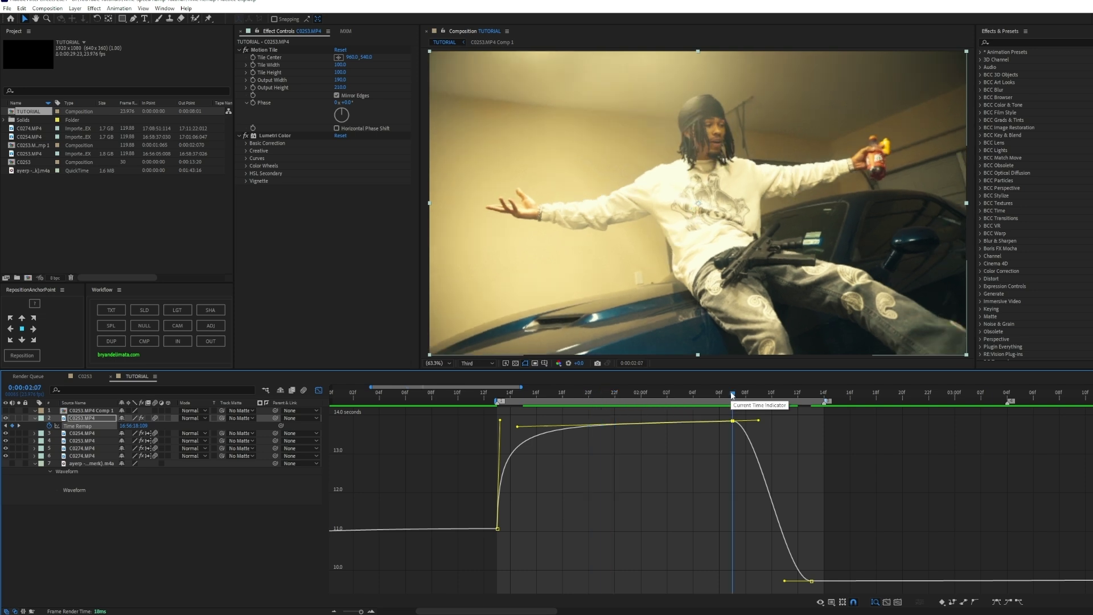
Extend the middle keyframe's outgoing handle to about 0:00:02:13 and pull the last keyframe's incoming handle nearly vertical for a sharp rewind
{"action": "left_click_drag", "start_coordinate": [760, 424], "coordinate": [823, 422]}
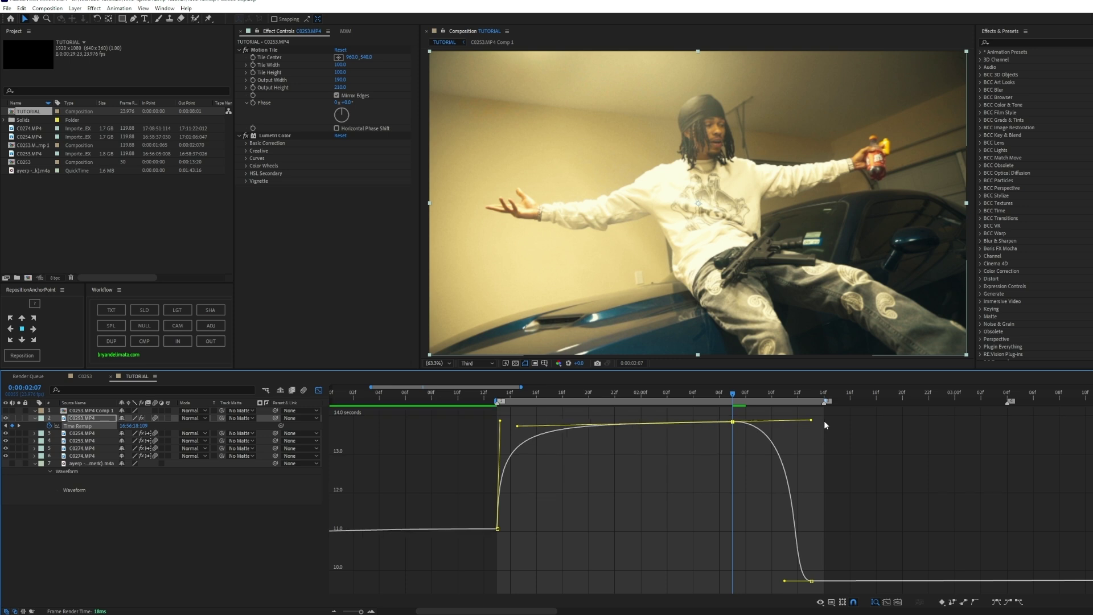
{"action": "left_click_drag", "start_coordinate": [785, 581], "coordinate": [803, 450]}
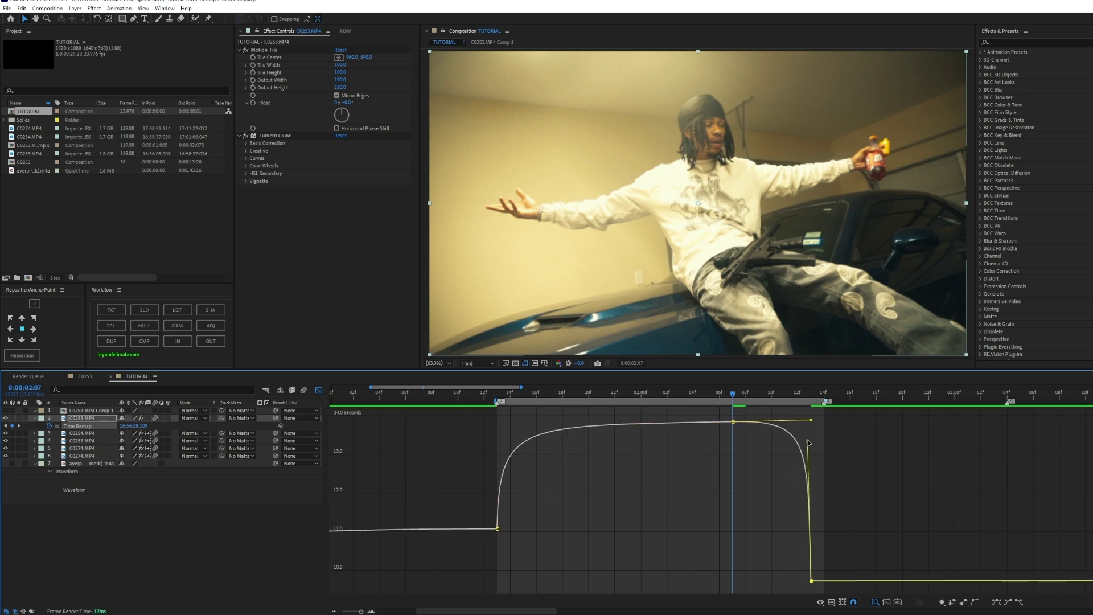
{"action": "left_click_drag", "start_coordinate": [746, 399], "coordinate": [810, 402]}
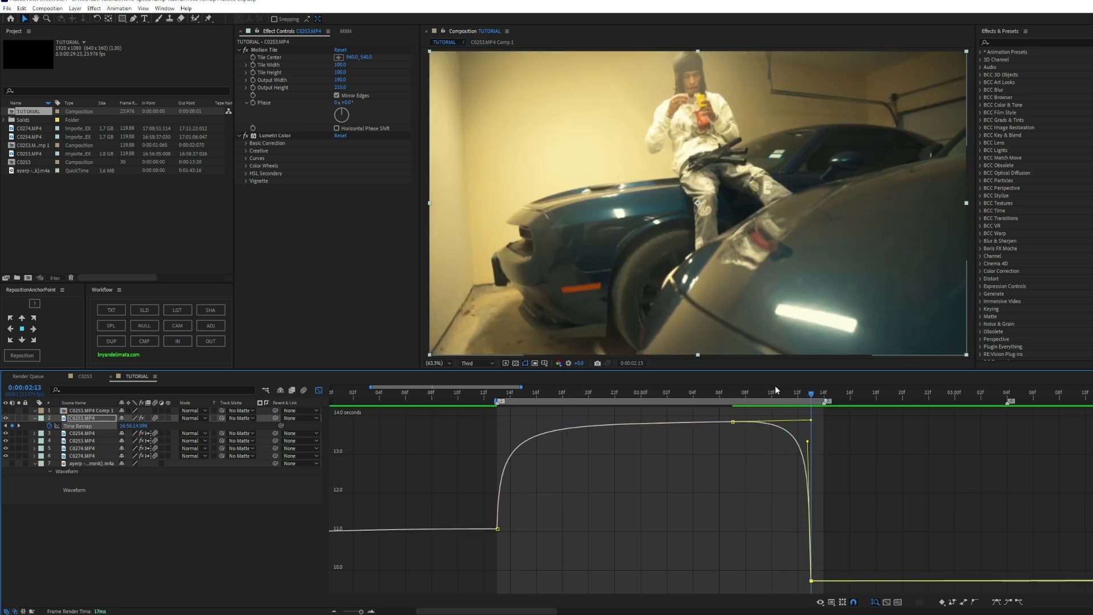
Close the graph editor and play back the eased C0253.MP4 clip from 0:00:01:13
{"action": "key", "text": "space"}
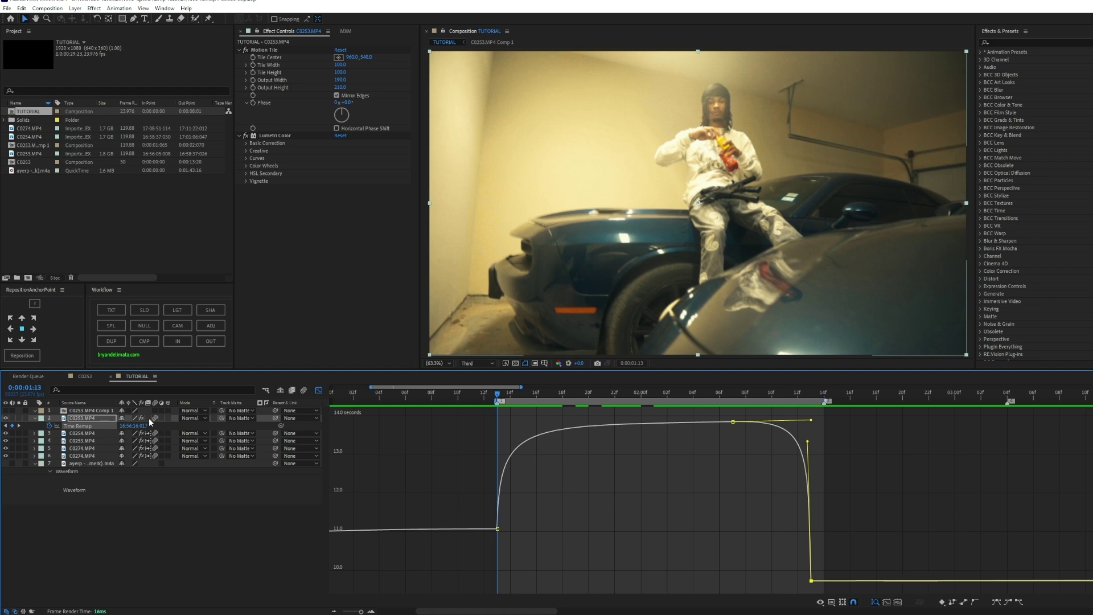
{"action": "left_click", "coordinate": [318, 390]}
{"action": "left_click", "coordinate": [500, 399]}
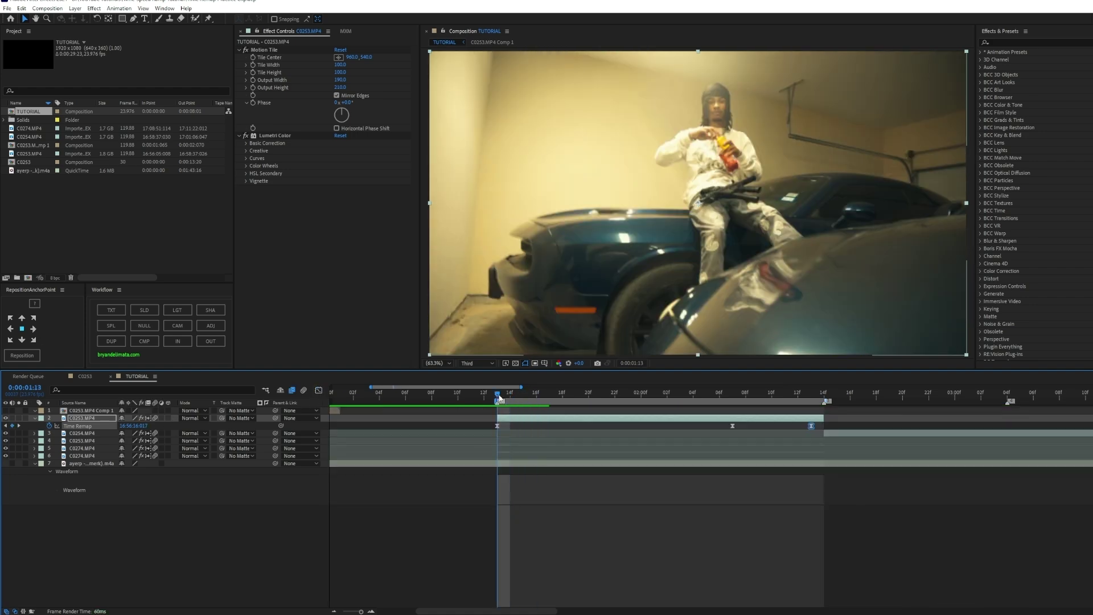
{"action": "key", "text": "space"}
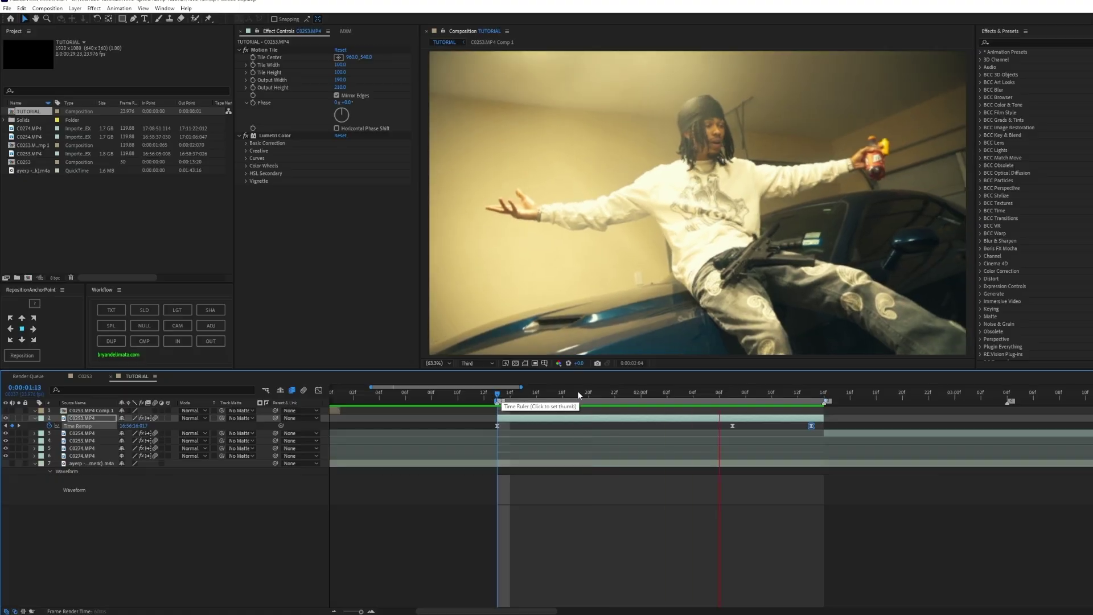
Set the work area to span the C0254.MP4 clip, from 0:00:02:14 to 0:00:04:09
{"action": "left_click", "coordinate": [433, 394]}
{"action": "key", "text": "b"}
{"action": "left_click", "coordinate": [885, 397]}
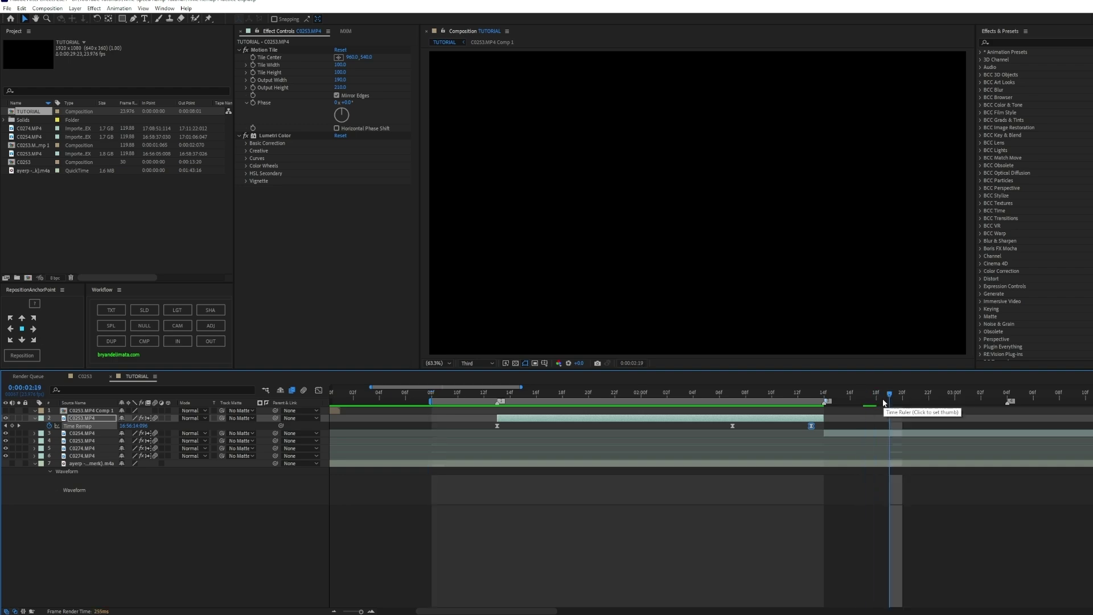
{"action": "key", "text": "n"}
{"action": "left_click", "coordinate": [746, 395]}
{"action": "left_click_drag", "start_coordinate": [521, 387], "coordinate": [610, 387]}
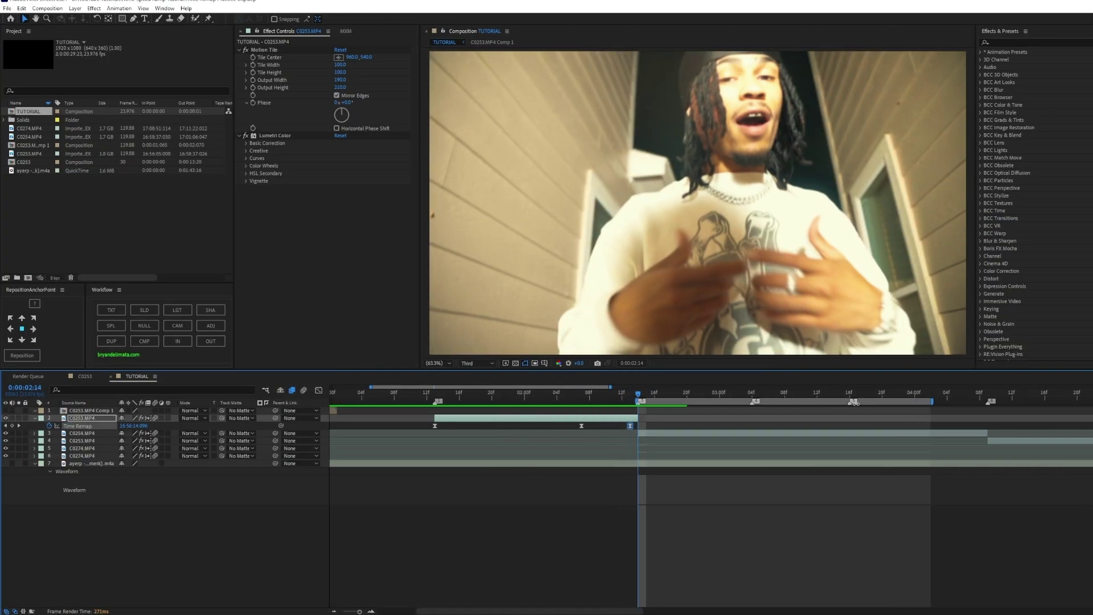
{"action": "left_click_drag", "start_coordinate": [934, 402], "coordinate": [989, 401]}
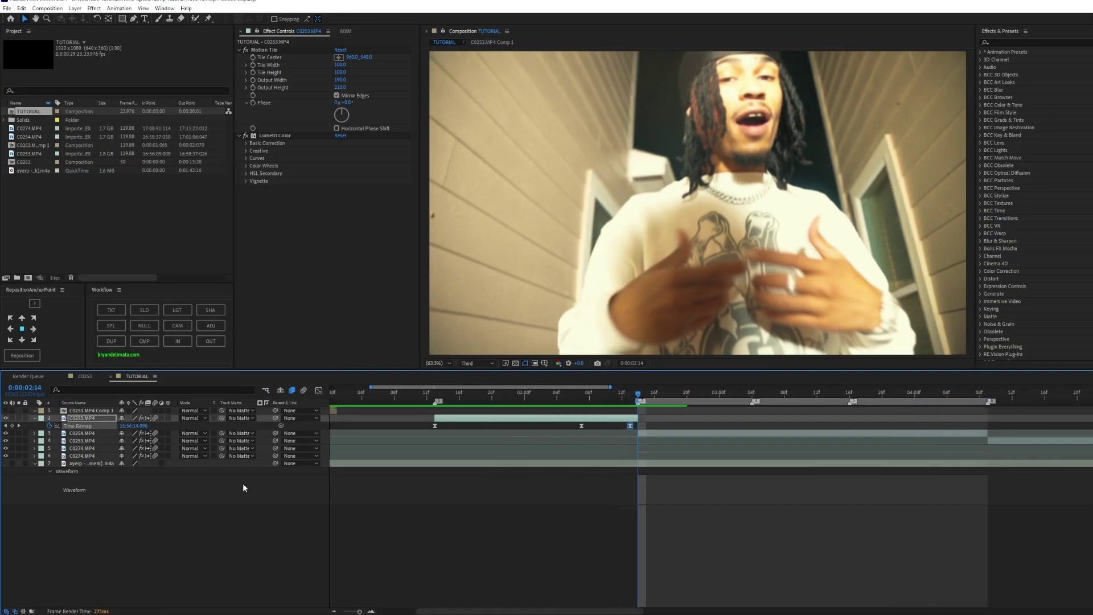
Turn on the music layer's audio, play the section and park the playhead on the beat marker at 0:00:03:04
{"action": "left_click", "coordinate": [12, 463]}
{"action": "key", "text": "space"}
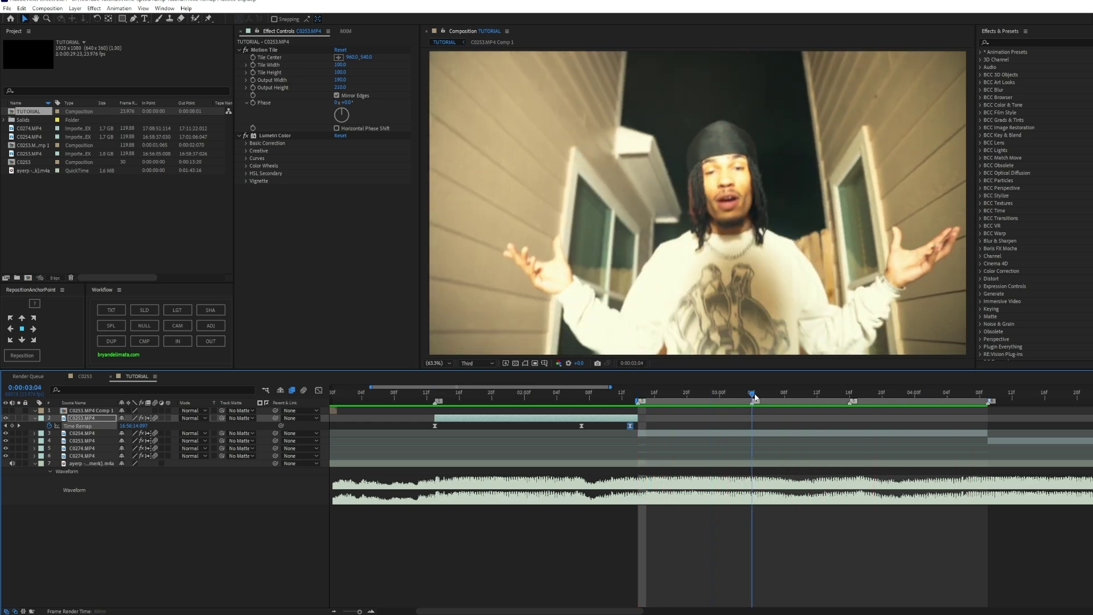
{"action": "left_click", "coordinate": [752, 394]}
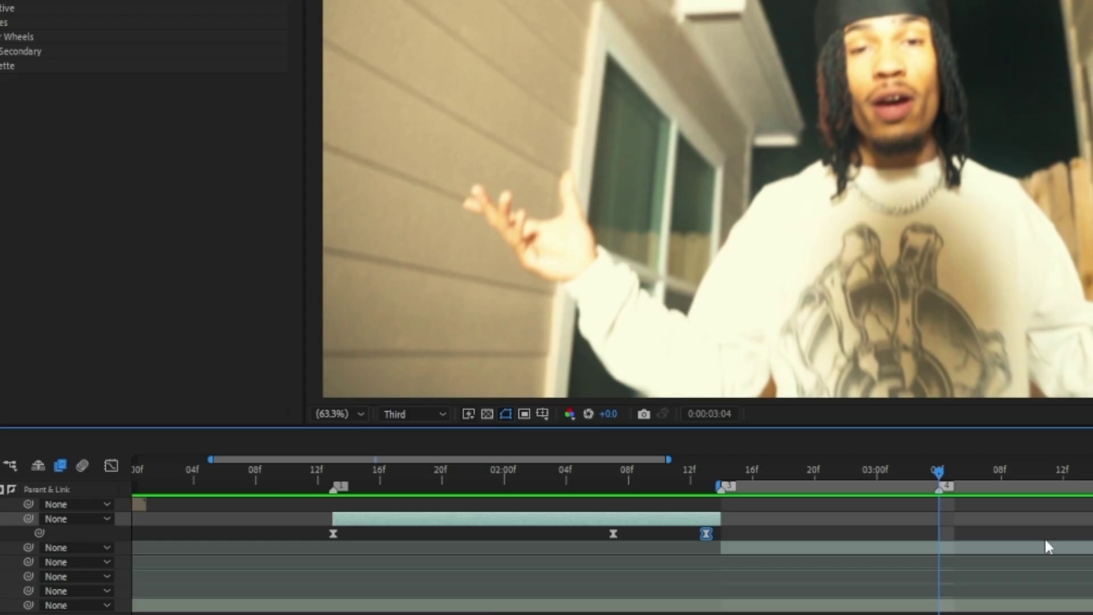
Enable time remapping on the C0254.MP4 clip and add a keyframe at its in point, 0:00:02:14
{"action": "left_click", "coordinate": [726, 360]}
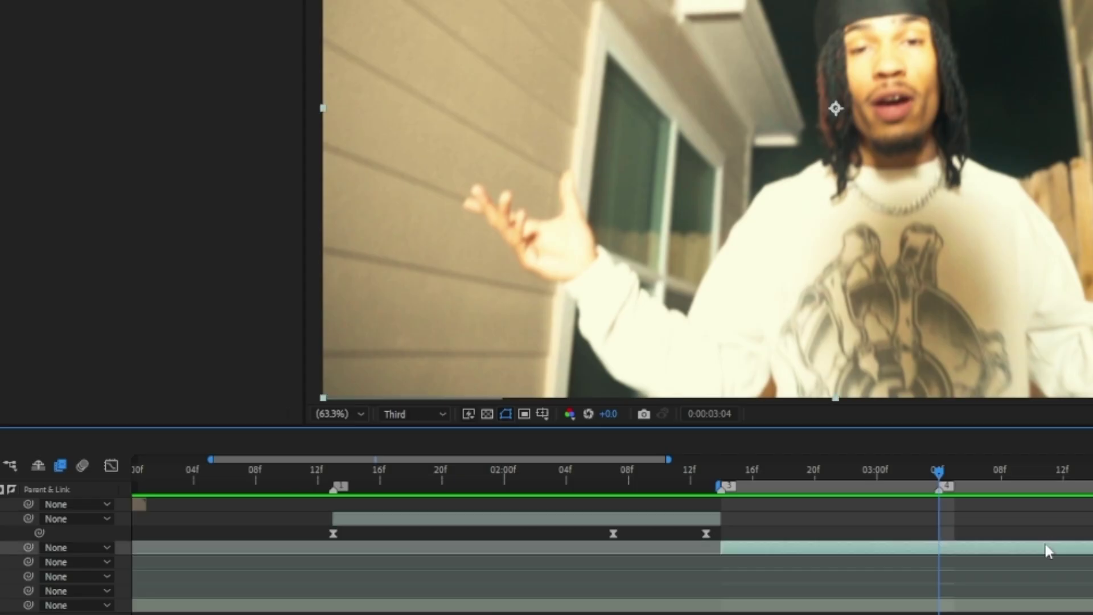
{"action": "right_click", "coordinate": [805, 438]}
{"action": "mouse_move", "coordinate": [820, 217]}
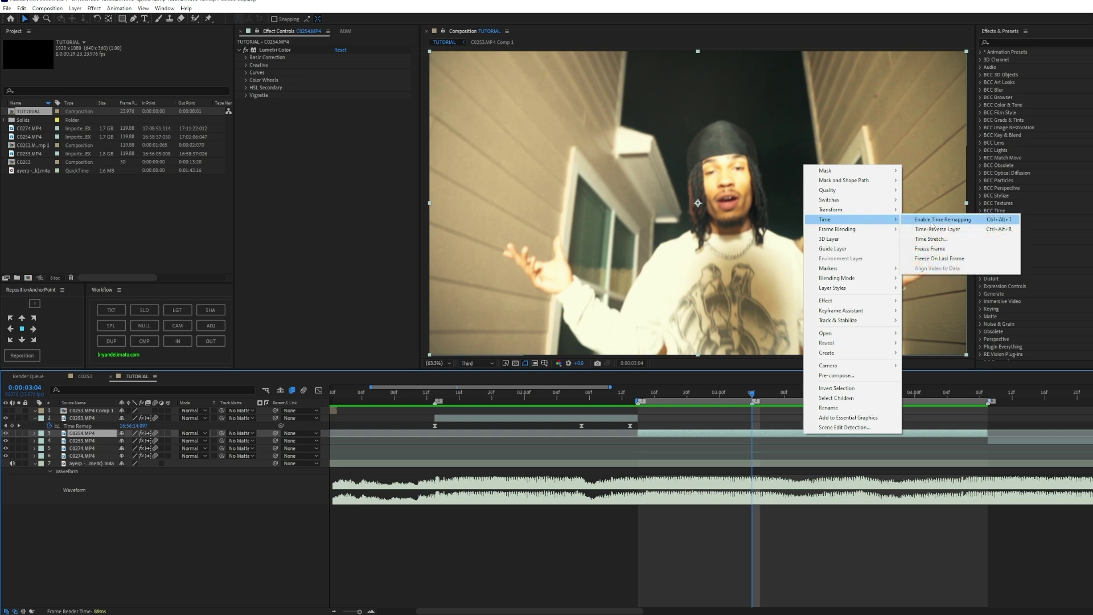
{"action": "left_click", "coordinate": [934, 217]}
{"action": "key", "text": "i"}
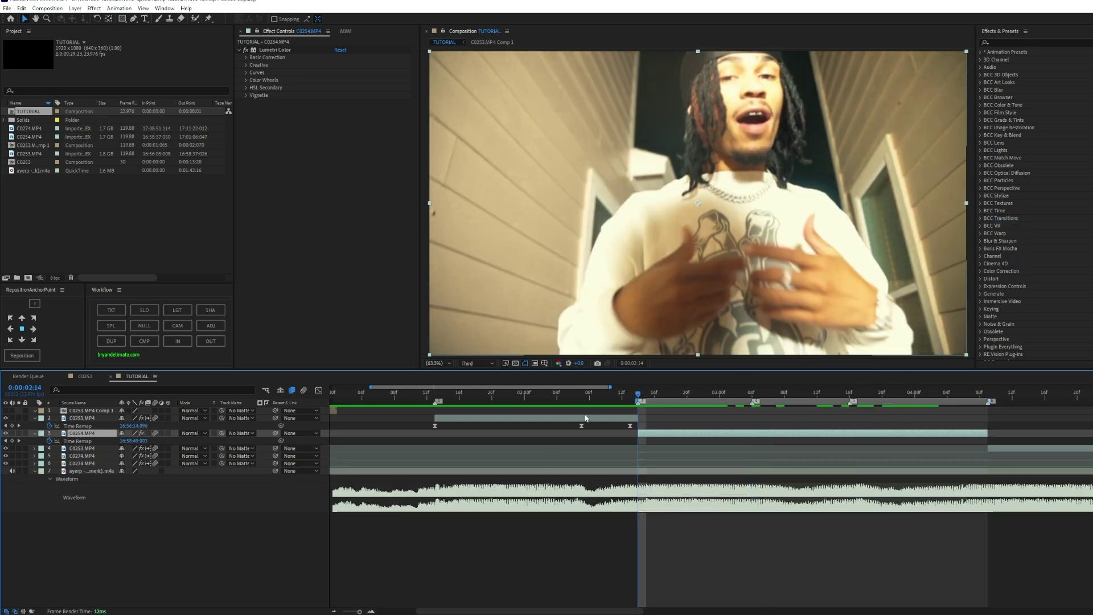
{"action": "left_click", "coordinate": [12, 441]}
Add a second C0254.MP4 time remap keyframe at 0:00:03:04 that advances the footage, and preview it
{"action": "left_click_drag", "start_coordinate": [638, 393], "coordinate": [749, 397]}
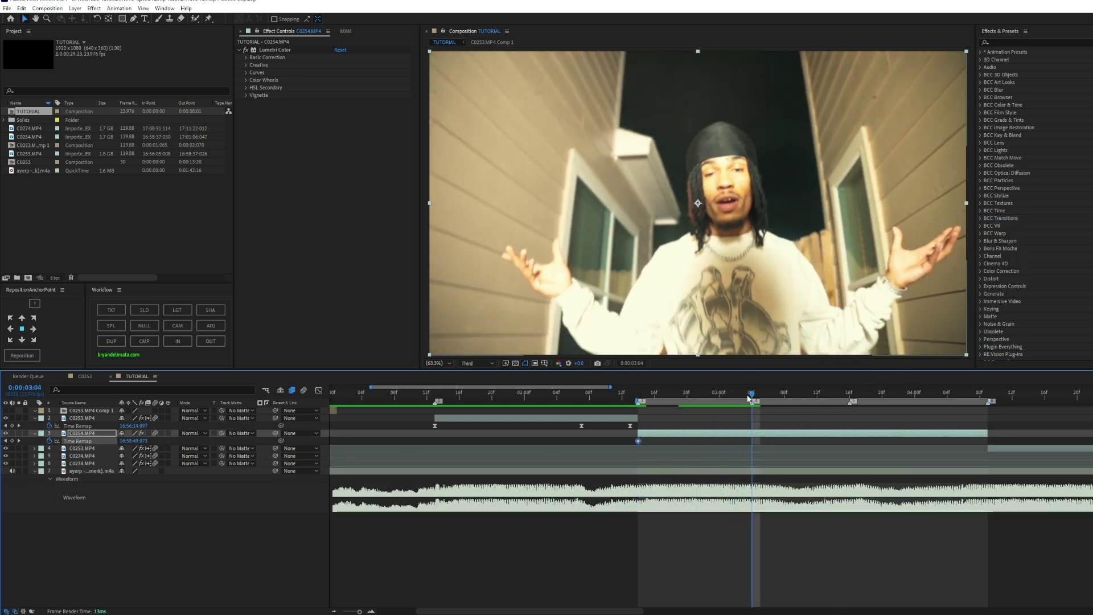
{"action": "left_click_drag", "start_coordinate": [135, 442], "coordinate": [168, 447]}
{"action": "mouse_move", "coordinate": [751, 395]}
{"action": "left_mouse_down"}
{"action": "mouse_move", "coordinate": [647, 400]}
{"action": "mouse_move", "coordinate": [737, 408]}
{"action": "left_mouse_up"}
{"action": "key", "text": "space"}
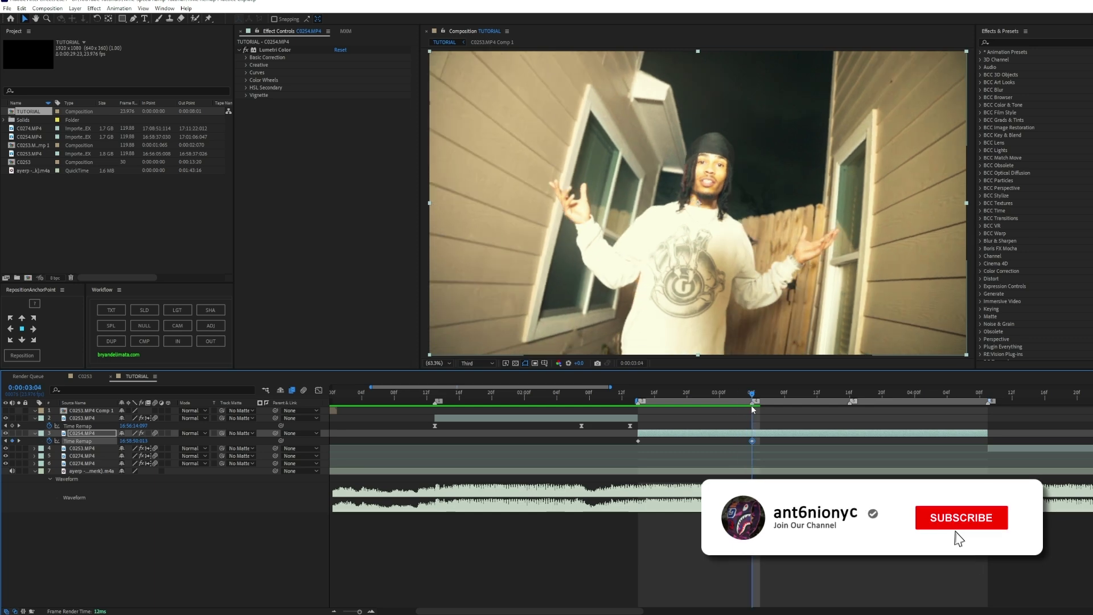
Add time remap keyframes at 0:00:03:16 and 0:00:04:04 that step the C0254.MP4 footage further forward
{"action": "left_click_drag", "start_coordinate": [135, 444], "coordinate": [173, 443]}
{"action": "key", "text": "space"}
{"action": "left_click_drag", "start_coordinate": [858, 393], "coordinate": [949, 402]}
{"action": "mouse_move", "coordinate": [132, 442]}
{"action": "left_mouse_down"}
{"action": "mouse_move", "coordinate": [166, 444]}
{"action": "mouse_move", "coordinate": [140, 445]}
{"action": "left_mouse_up"}
{"action": "left_click_drag", "start_coordinate": [949, 395], "coordinate": [973, 398]}
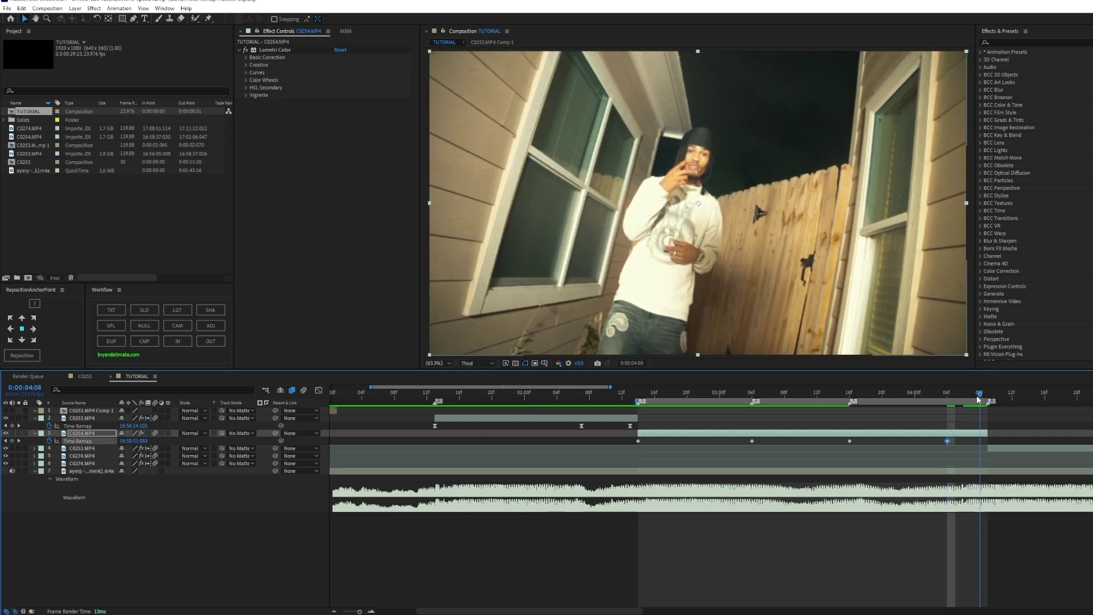
Add a fifth time remap keyframe advancing the footage, place it at the clip's end at 0:00:04:09, and return to 0:00:02:14
{"action": "left_click", "coordinate": [977, 394]}
{"action": "left_click_drag", "start_coordinate": [131, 442], "coordinate": [257, 443]}
{"action": "left_click_drag", "start_coordinate": [980, 441], "coordinate": [988, 441]}
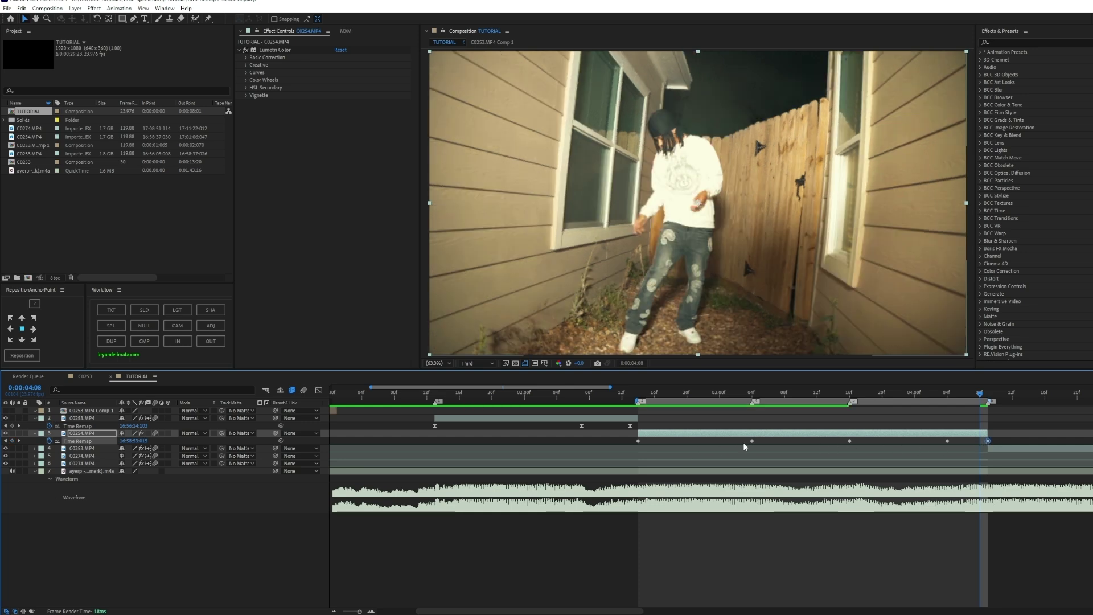
{"action": "left_click", "coordinate": [639, 394]}
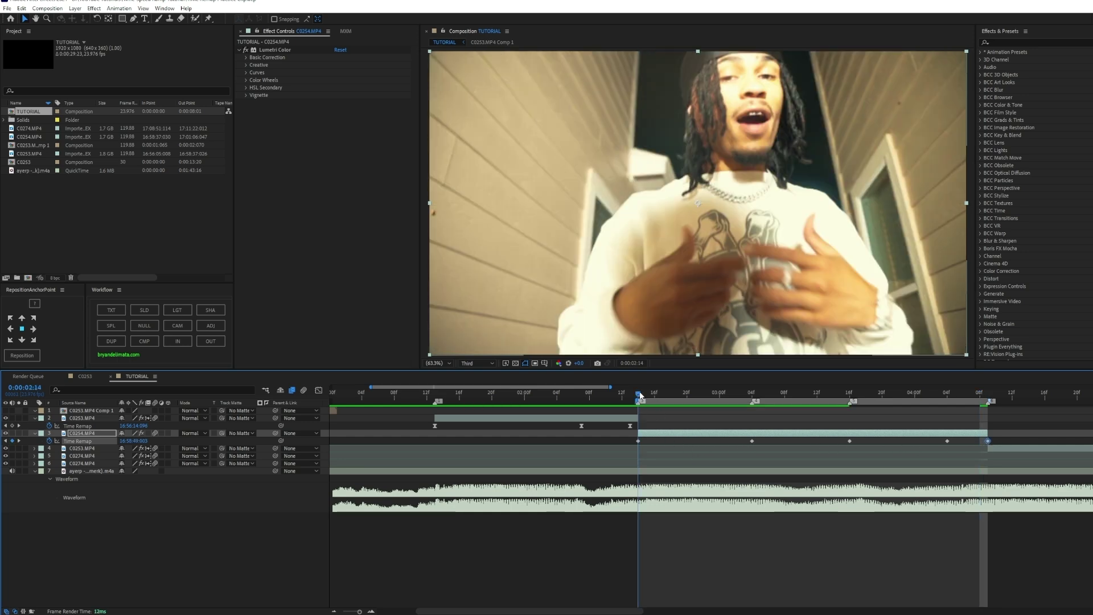
Preview from 0:00:02:14, then apply Easy Ease to all five C0254.MP4 time remap keyframes and display their value graph
{"action": "mouse_move", "coordinate": [641, 395]}
{"action": "left_mouse_down"}
{"action": "mouse_move", "coordinate": [989, 394]}
{"action": "mouse_move", "coordinate": [638, 394]}
{"action": "left_mouse_up"}
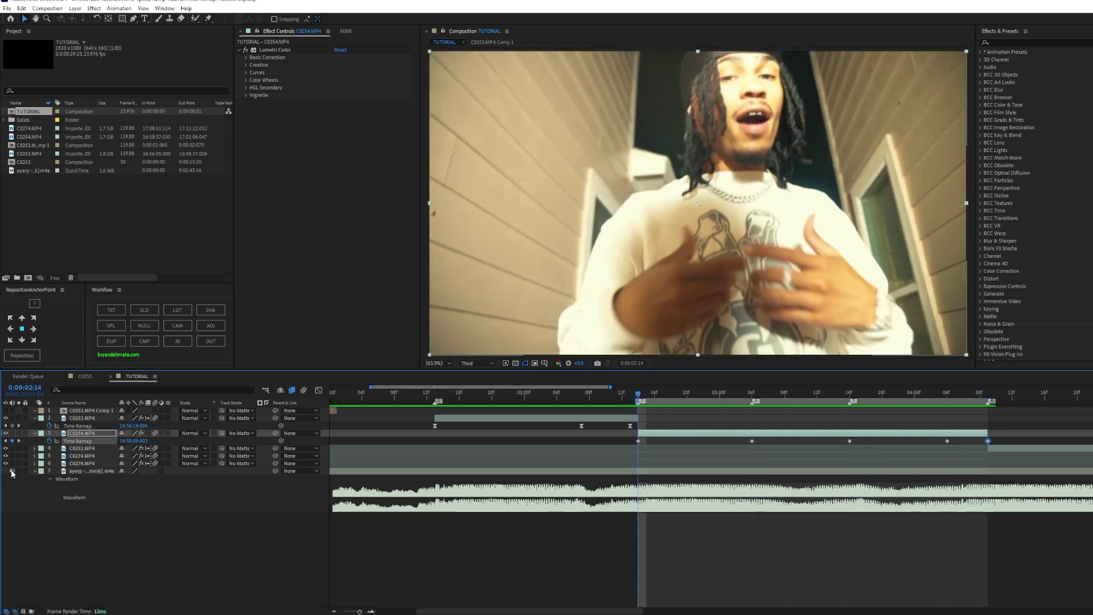
{"action": "key", "text": "space"}
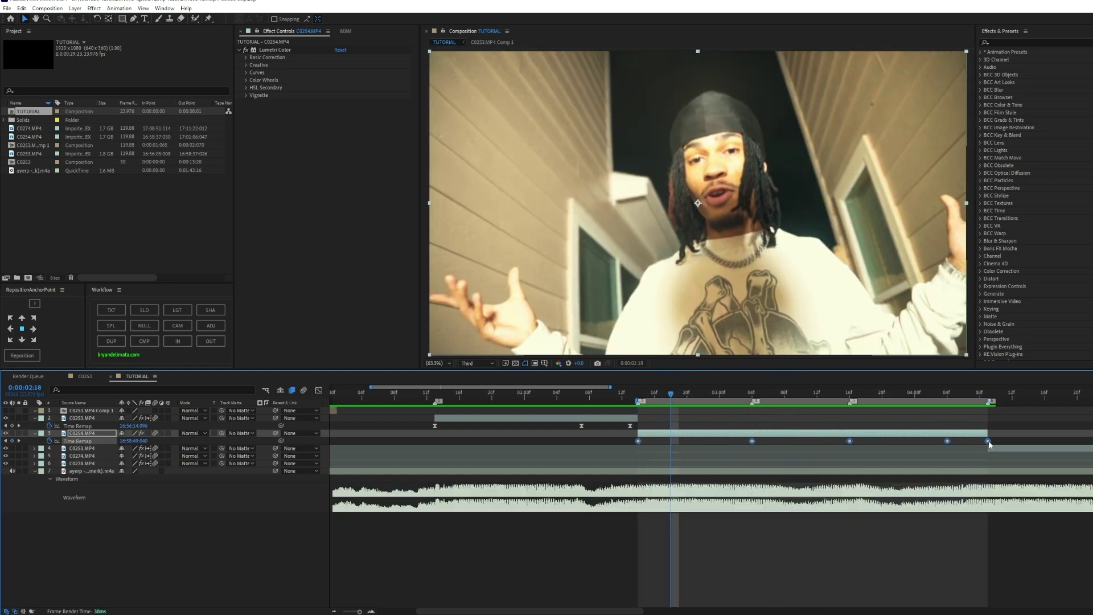
{"action": "right_click", "coordinate": [989, 443]}
{"action": "left_click", "coordinate": [1025, 576]}
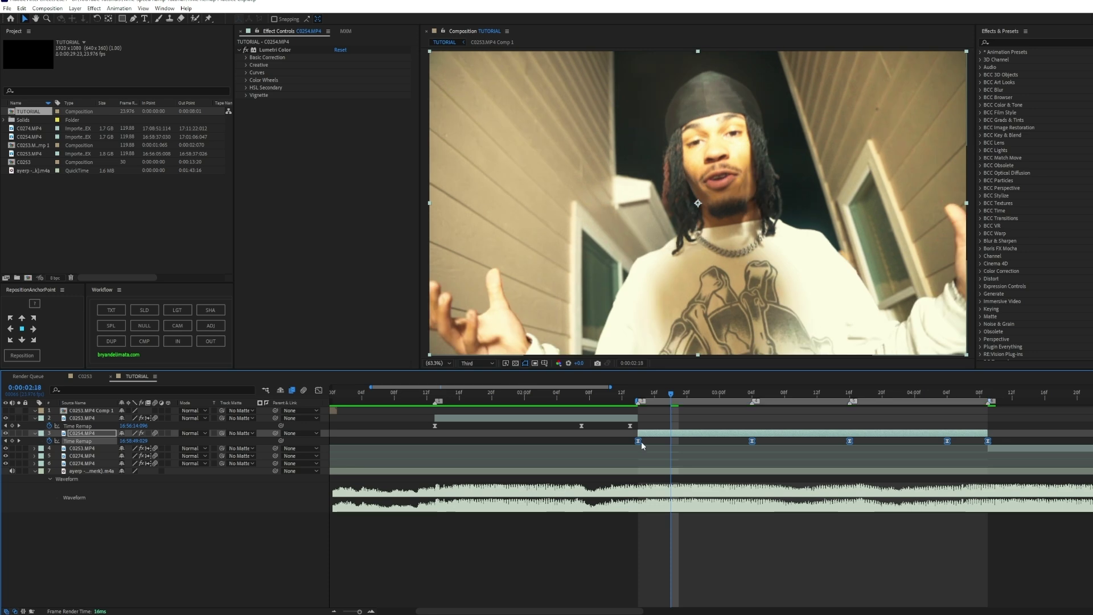
{"action": "left_click", "coordinate": [318, 390]}
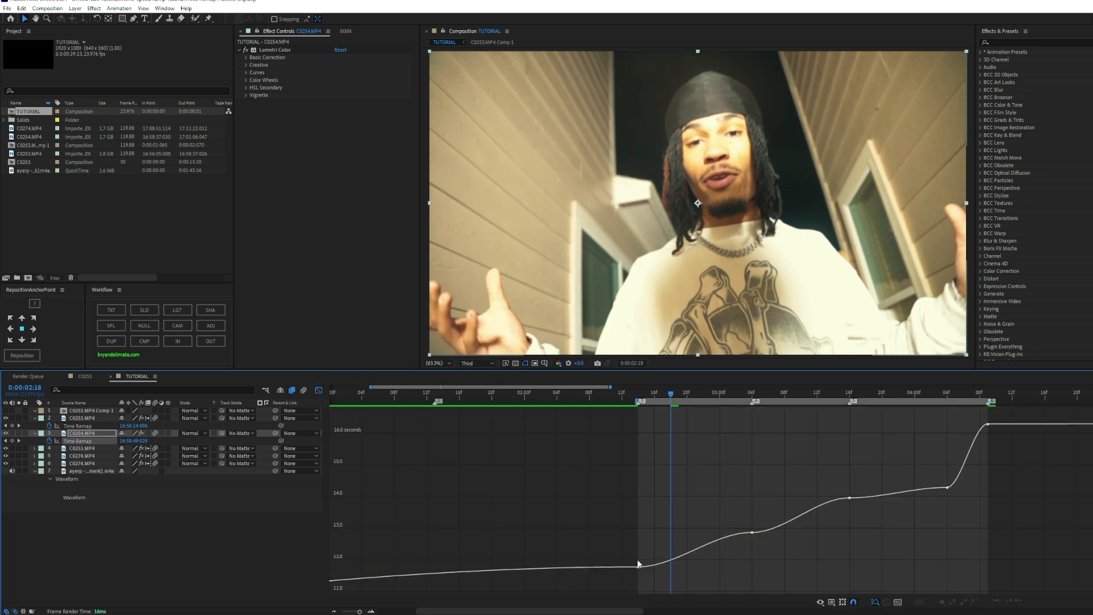
{"action": "left_click", "coordinate": [371, 612]}
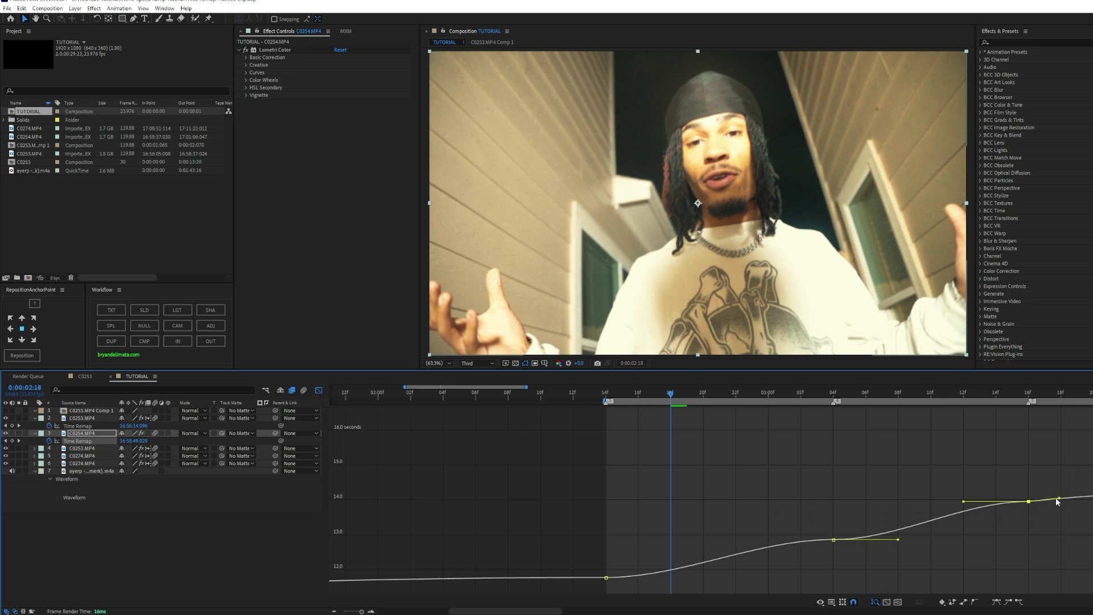
{"action": "left_click", "coordinate": [1092, 393]}
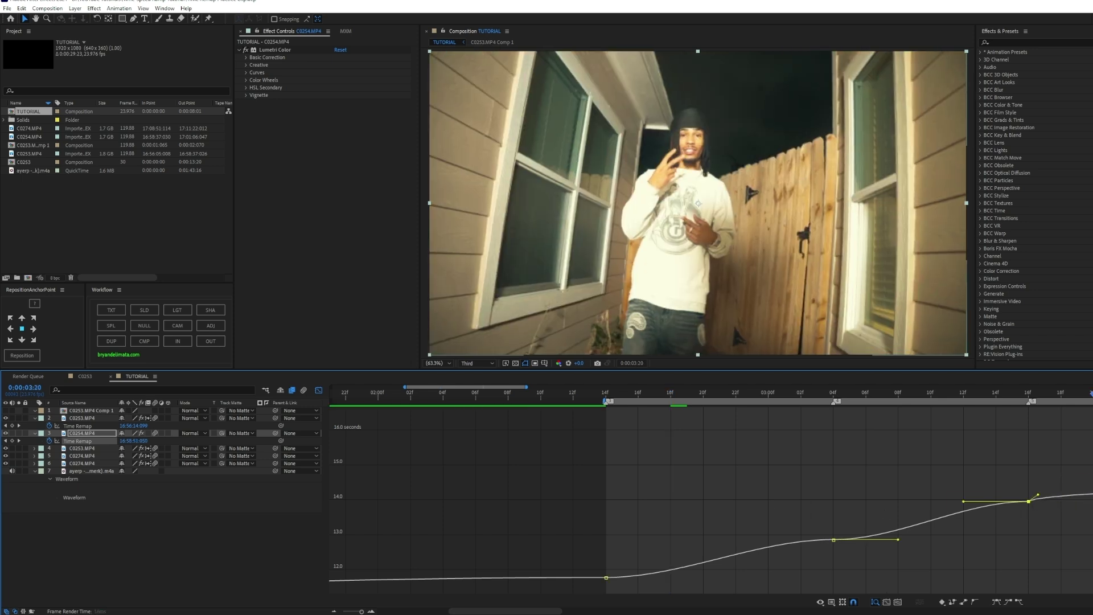
{"action": "left_click_drag", "start_coordinate": [1092, 478], "coordinate": [761, 506]}
{"action": "key", "text": "ctrl+z"}
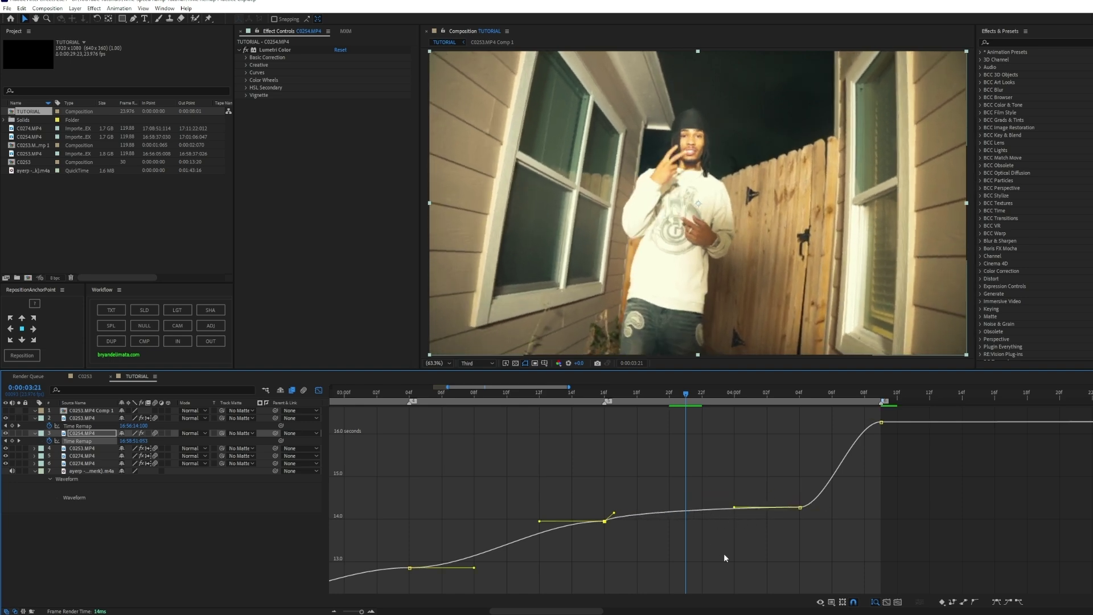
{"action": "key", "text": "ctrl+z"}
{"action": "key", "text": "ctrl+z"}
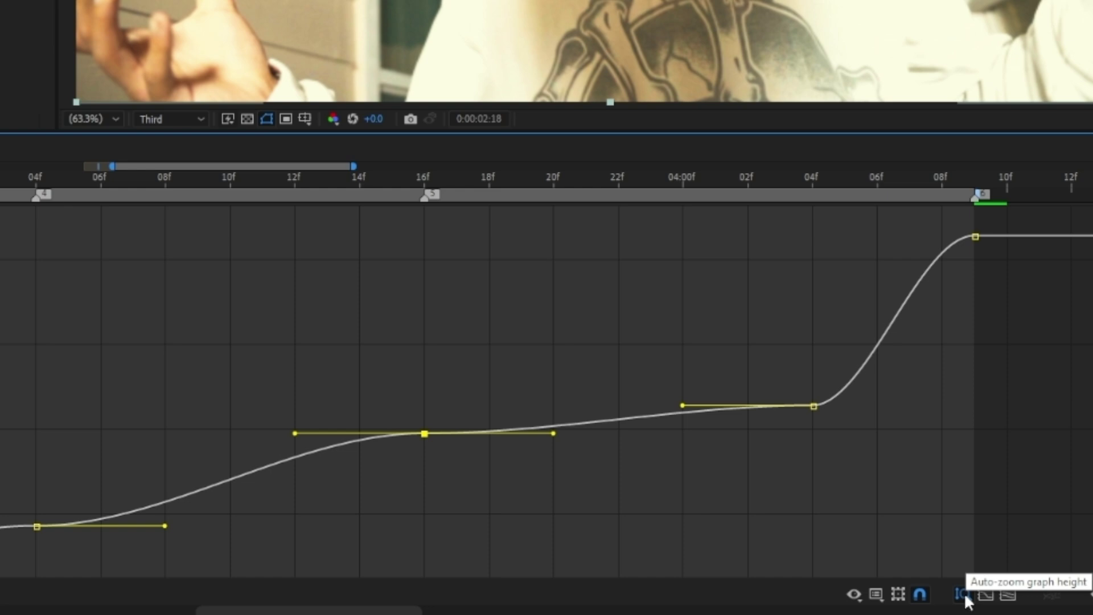
Turn off automatic graph height zoom and examine the time remap curve between 0:00:03:16 and 0:00:04:04 up close
{"action": "left_click", "coordinate": [962, 595]}
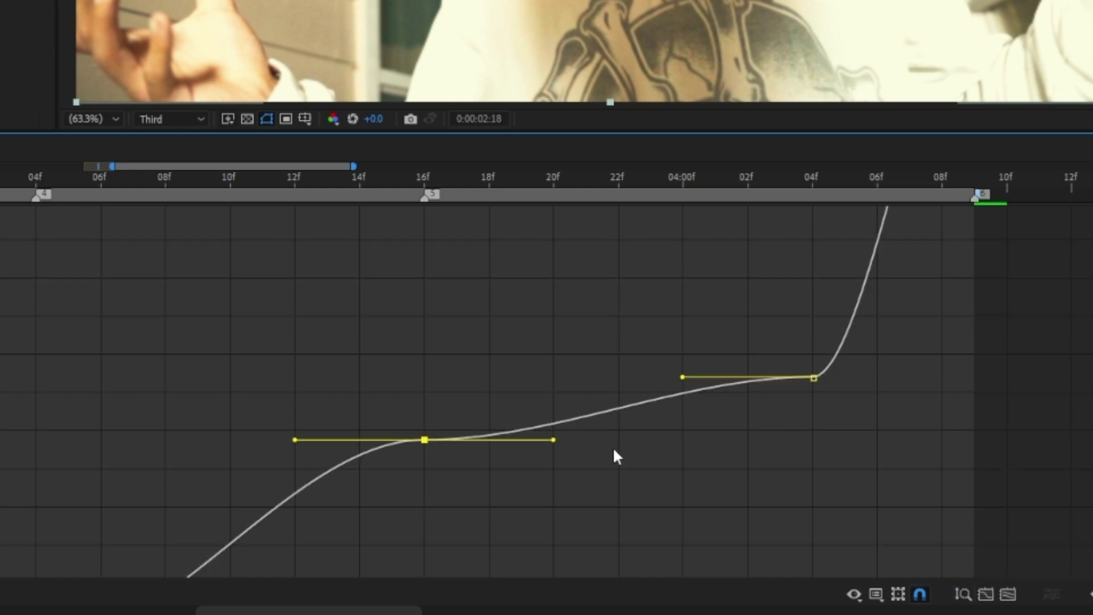
{"action": "scroll", "coordinate": [614, 452], "scroll_direction": "up", "scroll_amount": 5}
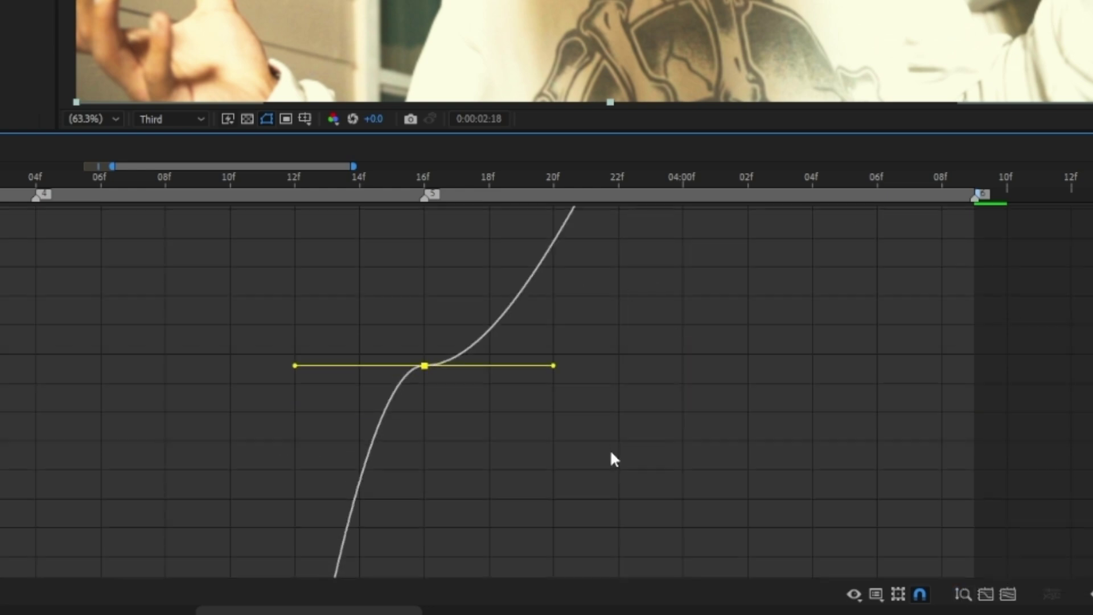
{"action": "scroll", "coordinate": [638, 399], "scroll_direction": "up", "scroll_amount": 4}
{"action": "scroll", "coordinate": [706, 368], "scroll_direction": "up", "scroll_amount": 5}
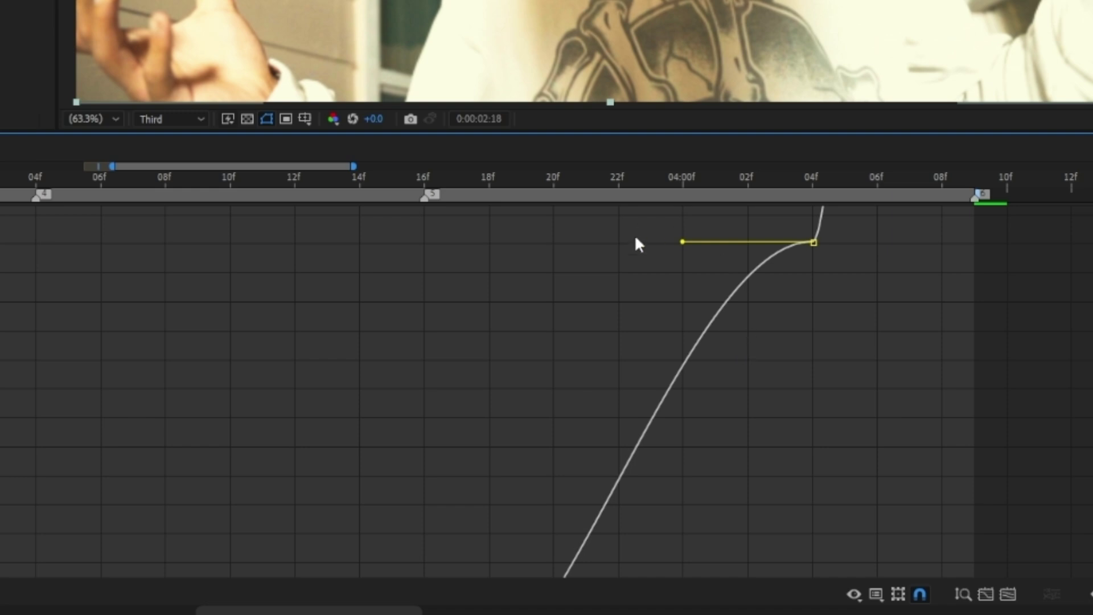
{"action": "scroll", "coordinate": [611, 260], "scroll_direction": "down", "scroll_amount": 5}
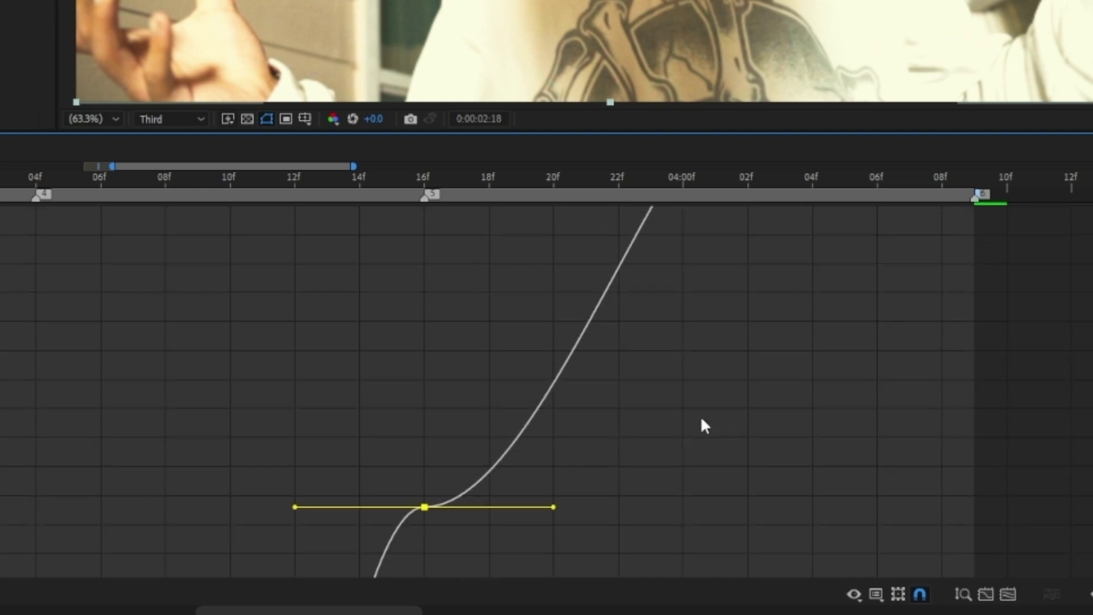
{"action": "scroll", "coordinate": [701, 420], "scroll_direction": "down", "scroll_amount": 3}
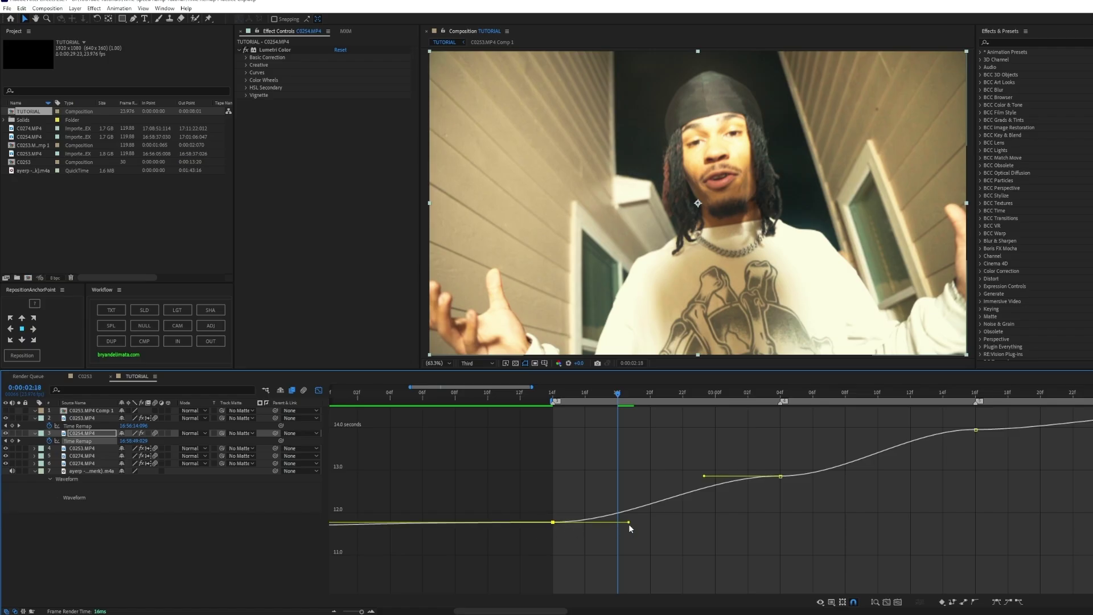
Steepen the curve leaving the 0:00:02:14 keyframe, flatten its long approach into the 0:00:03:04 keyframe, and preview the ramp
{"action": "left_click_drag", "start_coordinate": [628, 522], "coordinate": [557, 485]}
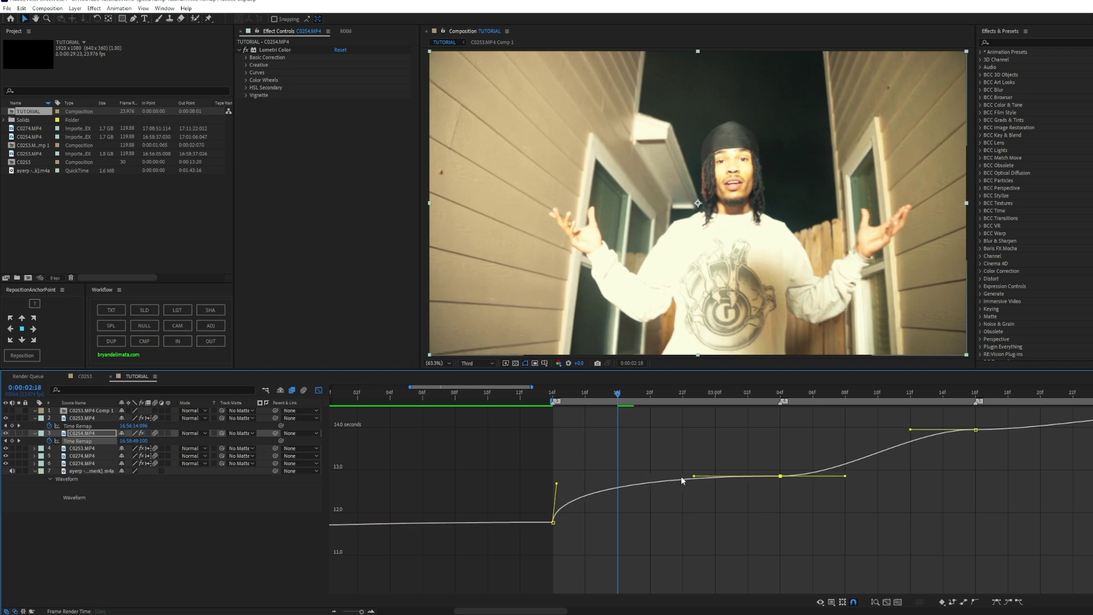
{"action": "left_click", "coordinate": [780, 394]}
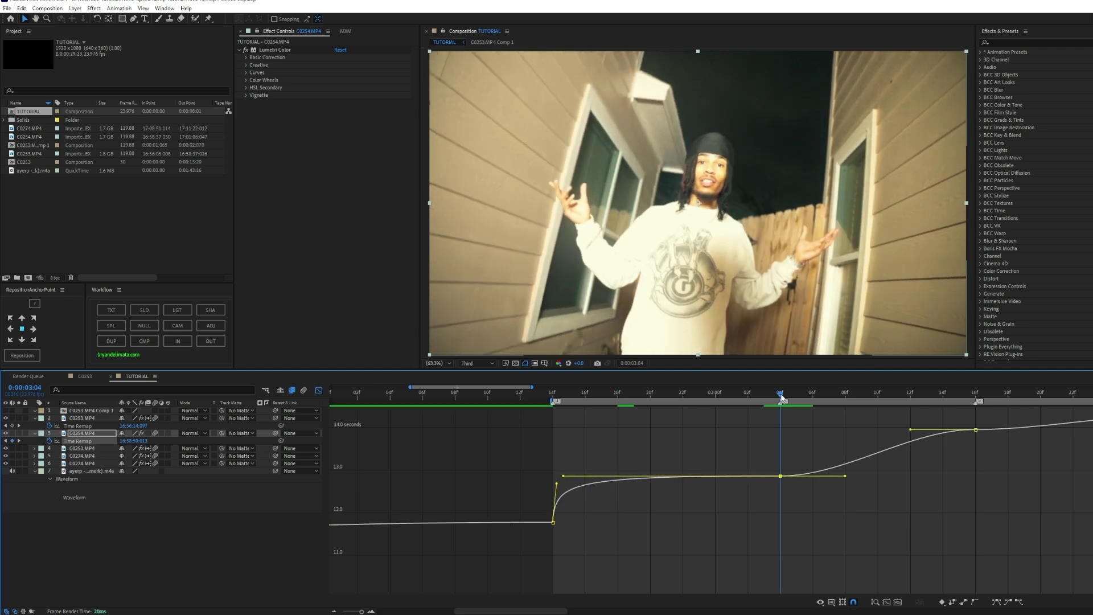
{"action": "left_click", "coordinate": [320, 390]}
{"action": "key", "text": "space"}
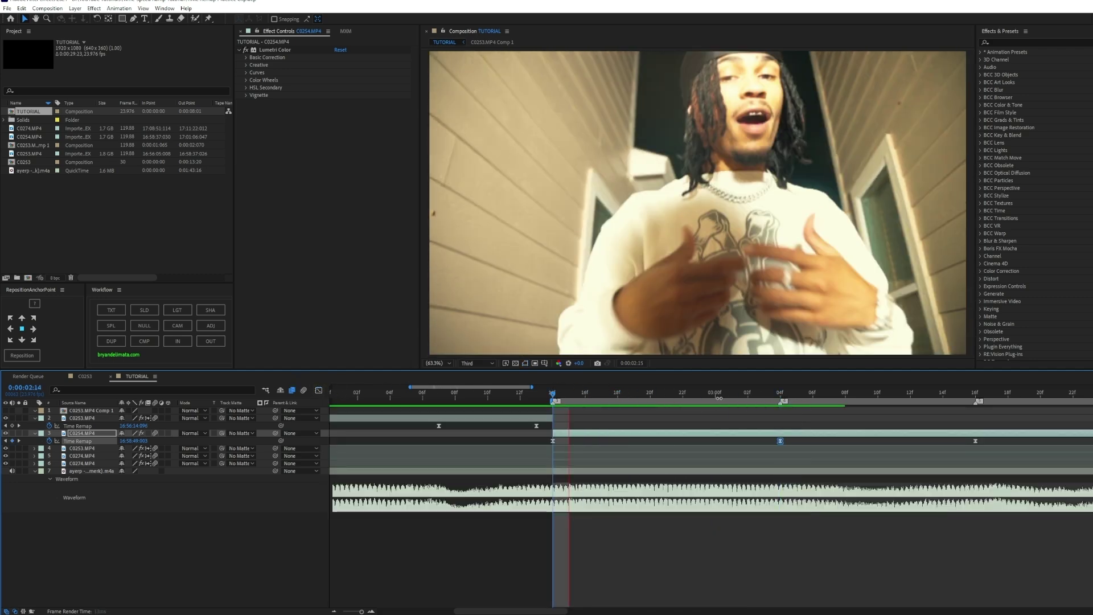
{"action": "key", "text": "space"}
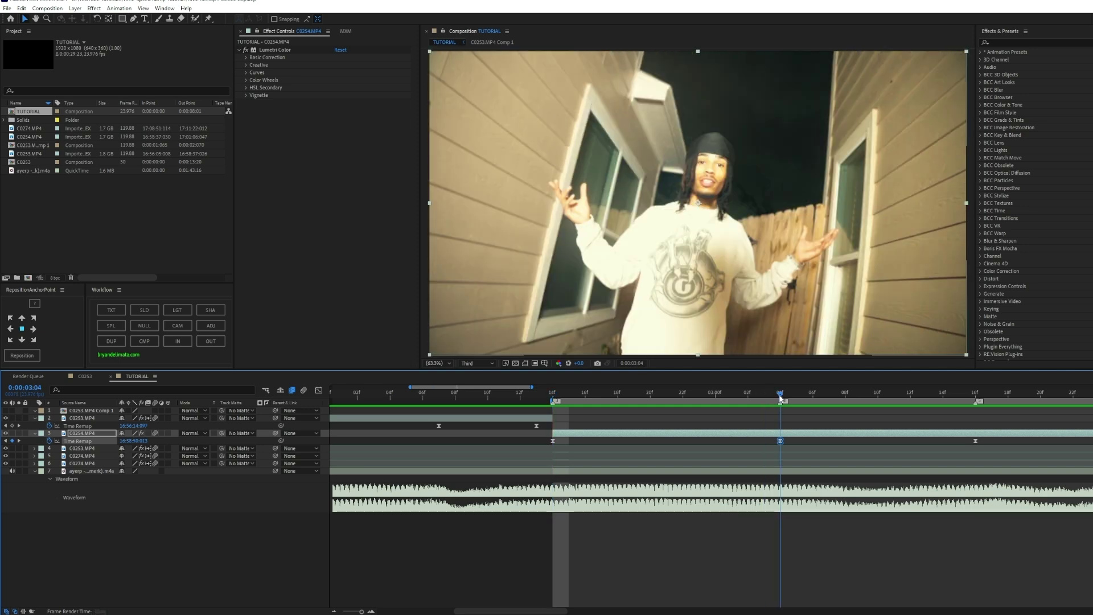
Move the second and third C0254.MP4 time remap keyframes to 0:00:03:01 and 0:00:03:12, and marker 4 to 0:00:03:05
{"action": "left_click_drag", "start_coordinate": [781, 440], "coordinate": [732, 441]}
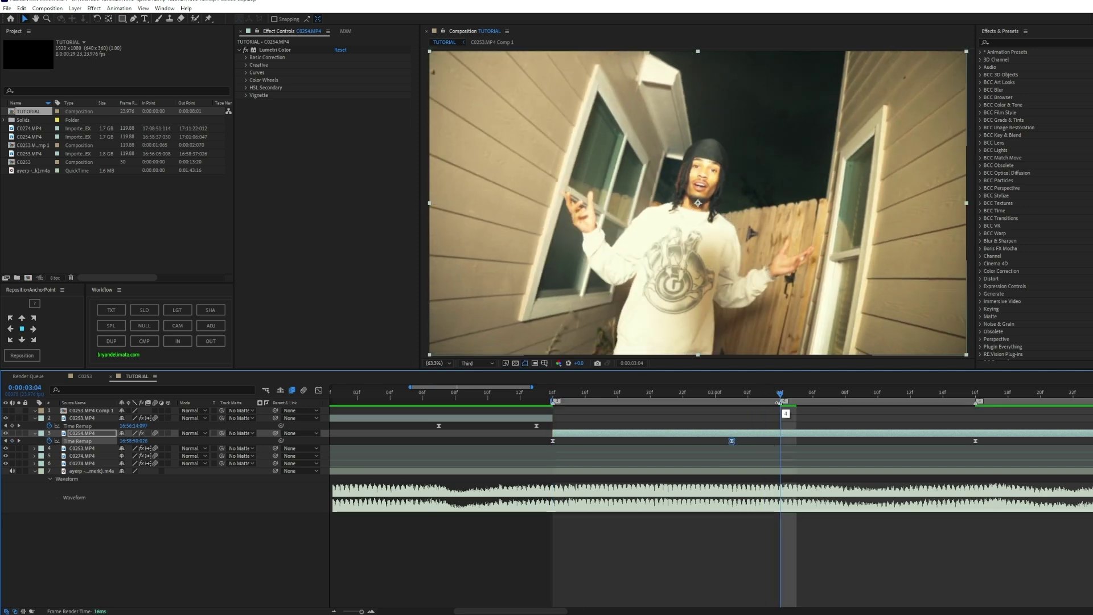
{"action": "left_click", "coordinate": [797, 398]}
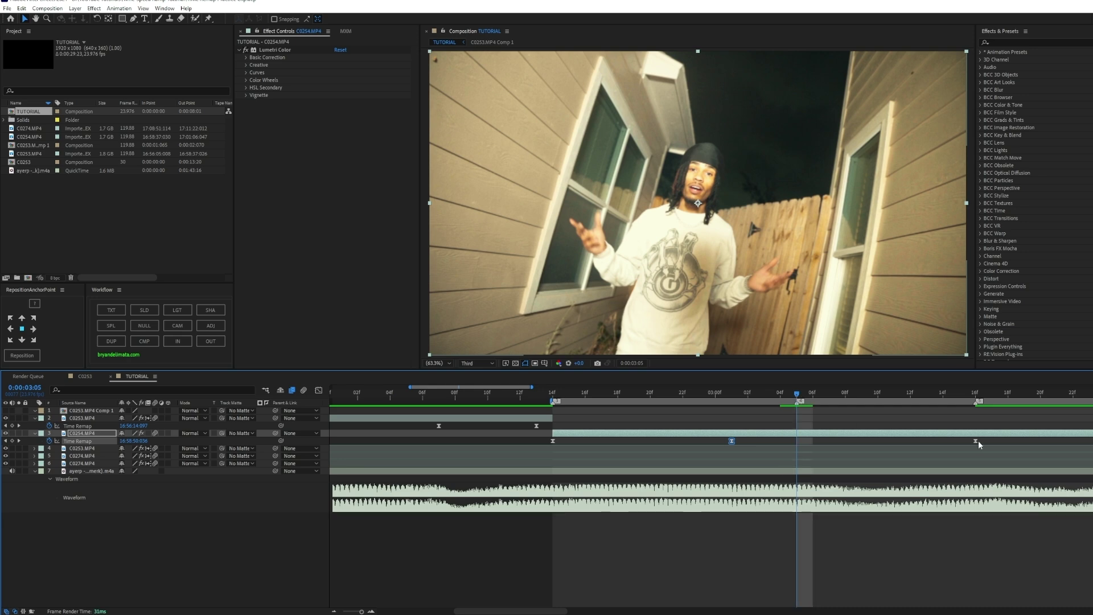
{"action": "left_click_drag", "start_coordinate": [975, 442], "coordinate": [908, 441]}
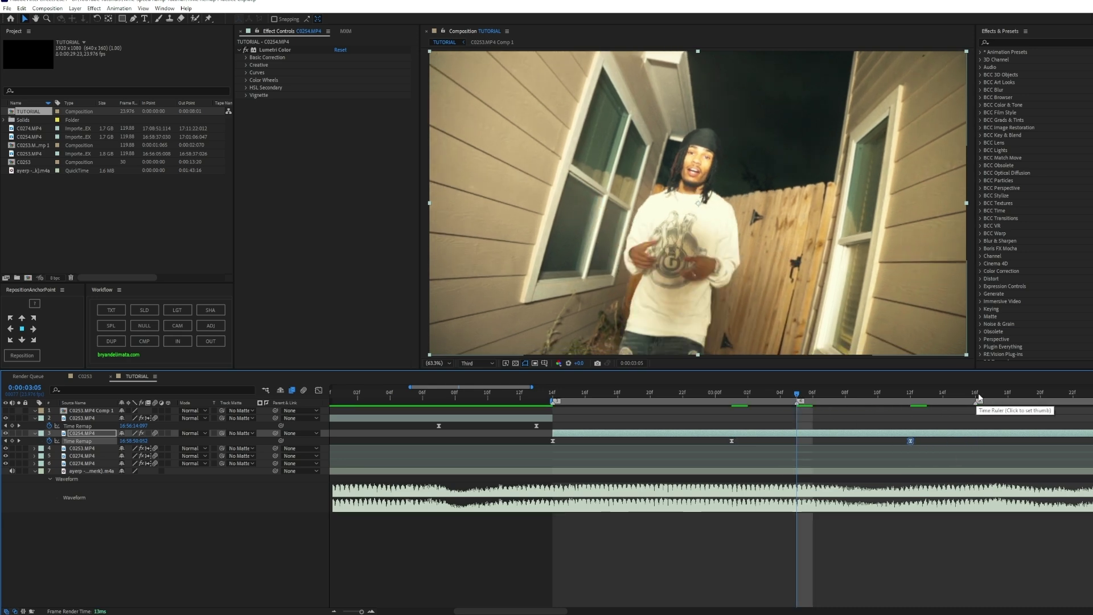
{"action": "left_click", "coordinate": [978, 397]}
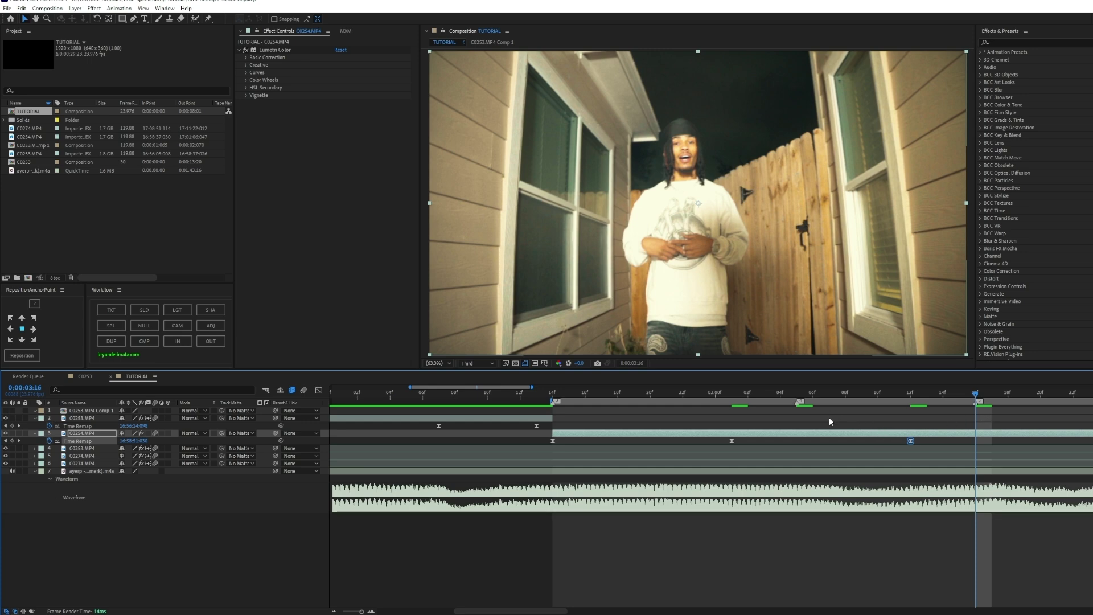
{"action": "left_click", "coordinate": [796, 394]}
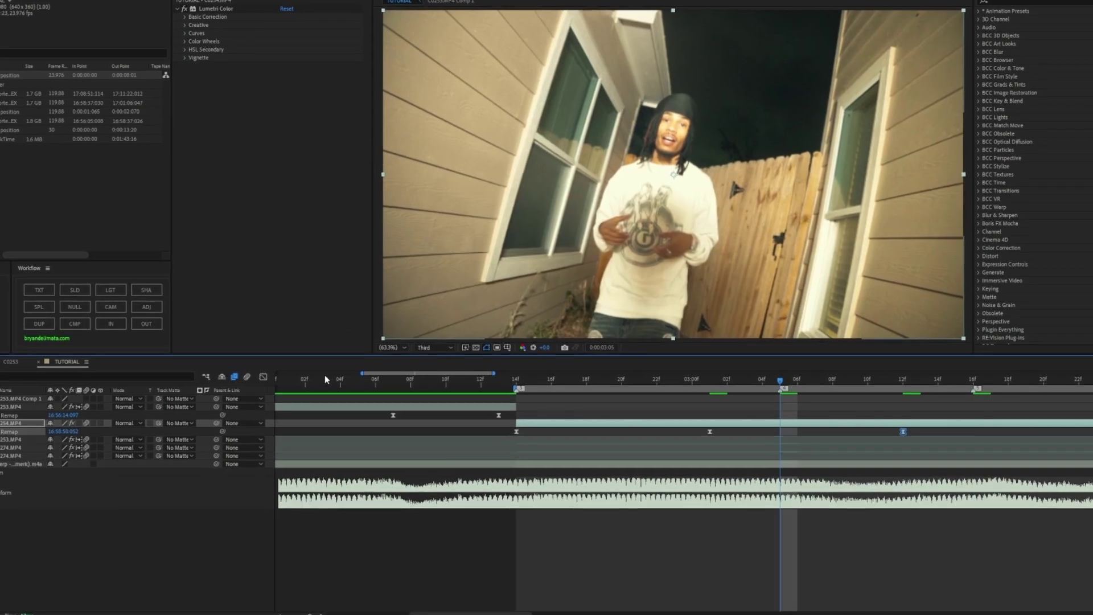
Lengthen the facing curve handles of the second and third time remap keyframes so the steep ramp falls around 0:00:03:05
{"action": "left_click", "coordinate": [263, 376]}
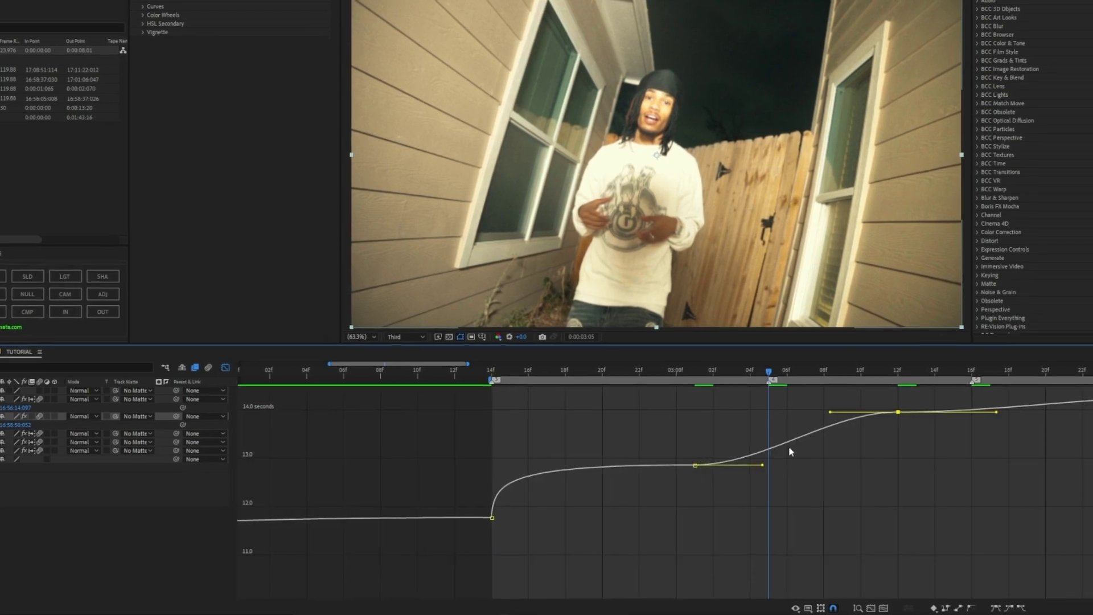
{"action": "left_click_drag", "start_coordinate": [775, 469], "coordinate": [795, 462]}
{"action": "left_click_drag", "start_coordinate": [822, 405], "coordinate": [706, 403]}
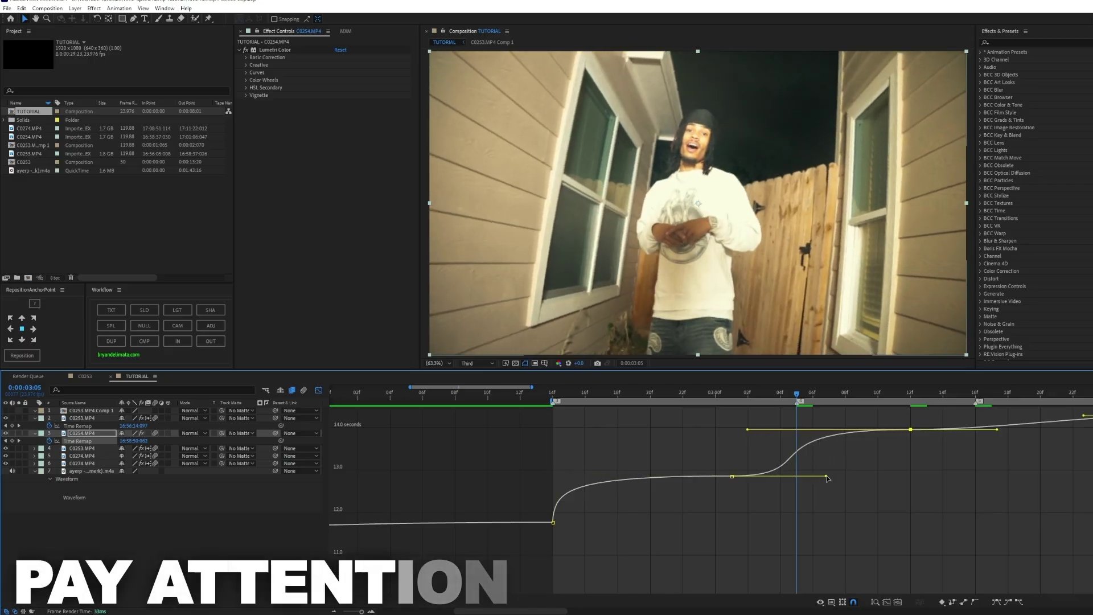
{"action": "left_click", "coordinate": [731, 476]}
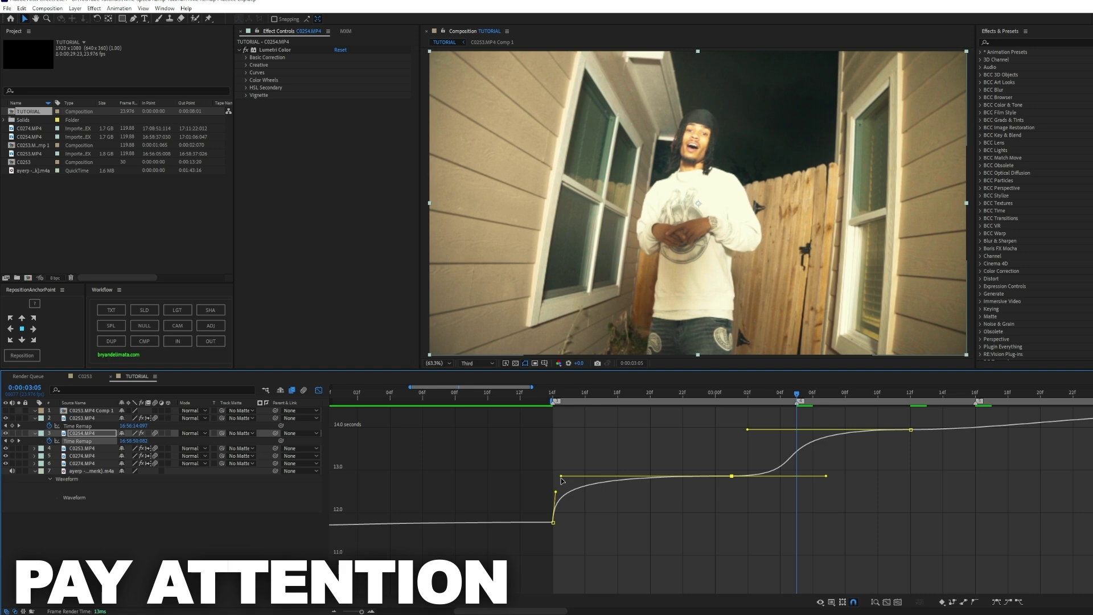
{"action": "left_click_drag", "start_coordinate": [566, 400], "coordinate": [795, 409]}
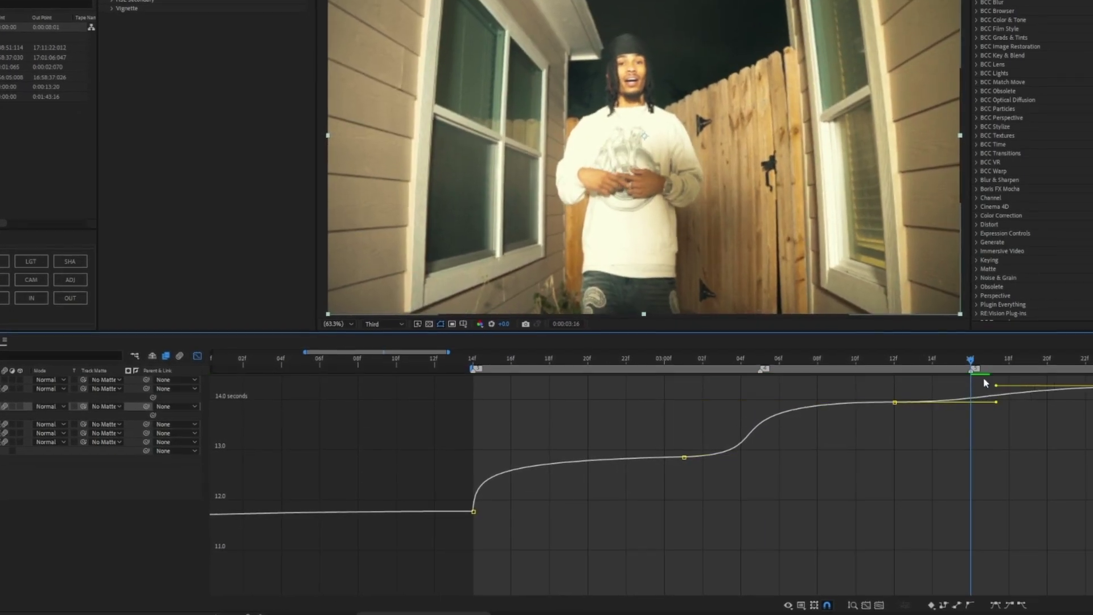
Lengthen the facing curve handles of the third and fourth time remap keyframes so the steep ramp falls around 0:00:03:16
{"action": "left_click_drag", "start_coordinate": [984, 383], "coordinate": [892, 376]}
{"action": "left_click_drag", "start_coordinate": [996, 422], "coordinate": [1025, 495]}
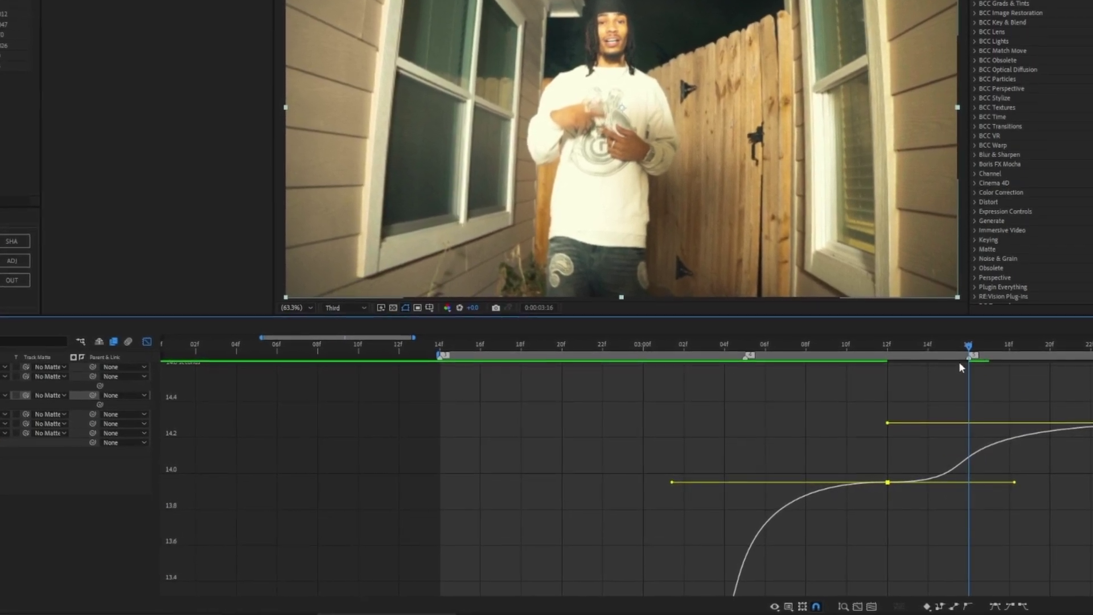
{"action": "left_click_drag", "start_coordinate": [888, 423], "coordinate": [890, 431]}
{"action": "scroll", "coordinate": [890, 450], "scroll_direction": "up", "scroll_amount": 3}
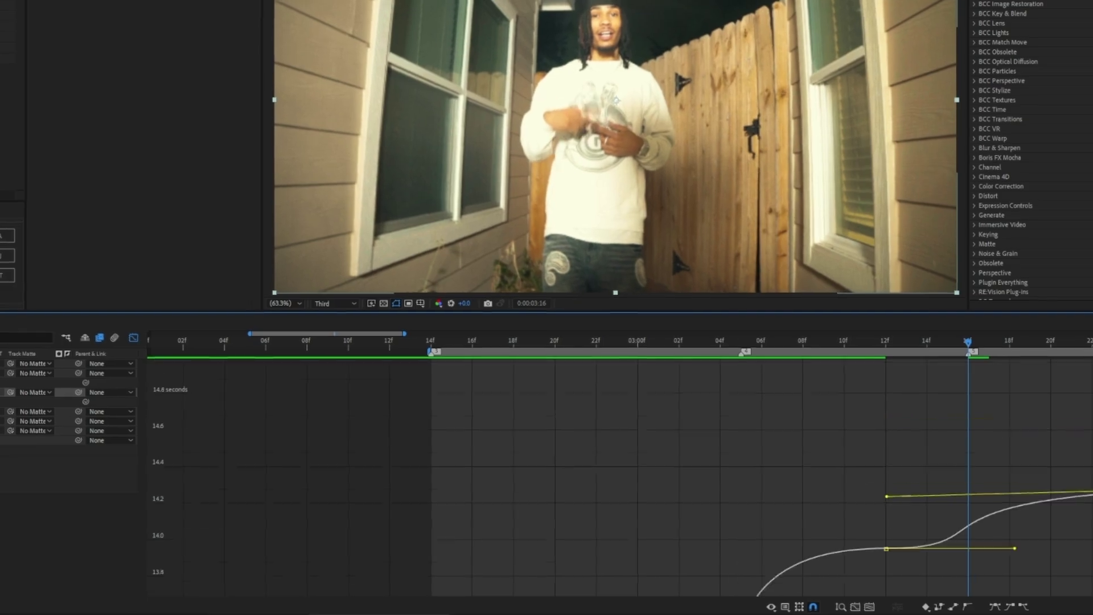
{"action": "scroll", "coordinate": [889, 478], "scroll_direction": "down", "scroll_amount": 3}
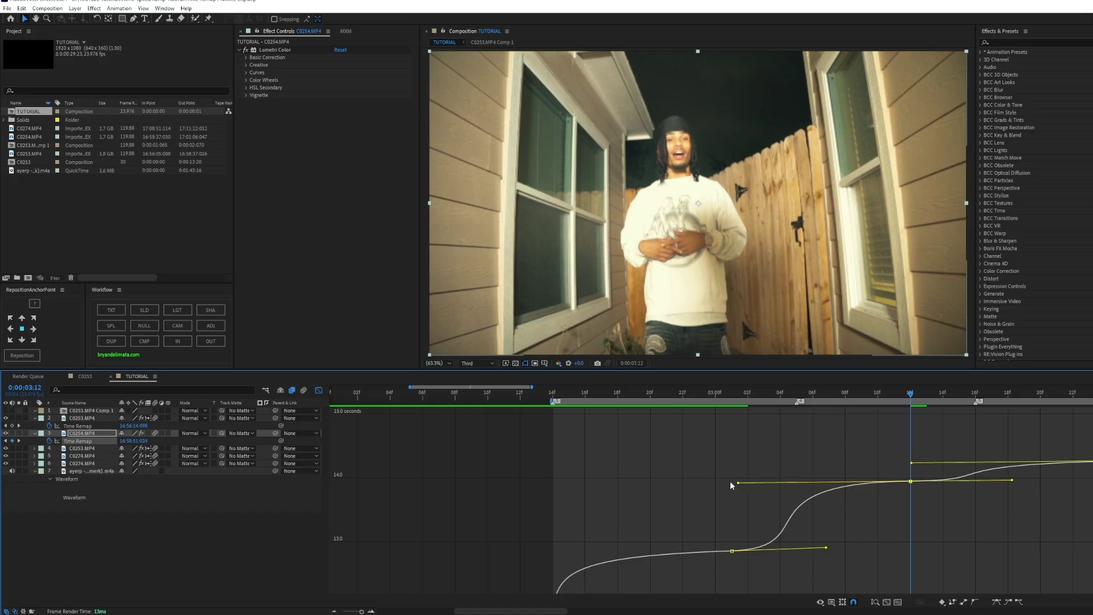
Review the full C0254.MP4 time remap curve and turn automatic graph height zoom back on
{"action": "scroll", "coordinate": [621, 538], "scroll_direction": "down", "scroll_amount": 3}
{"action": "left_click", "coordinate": [334, 612]}
{"action": "scroll", "coordinate": [894, 475], "scroll_direction": "up", "scroll_amount": 4}
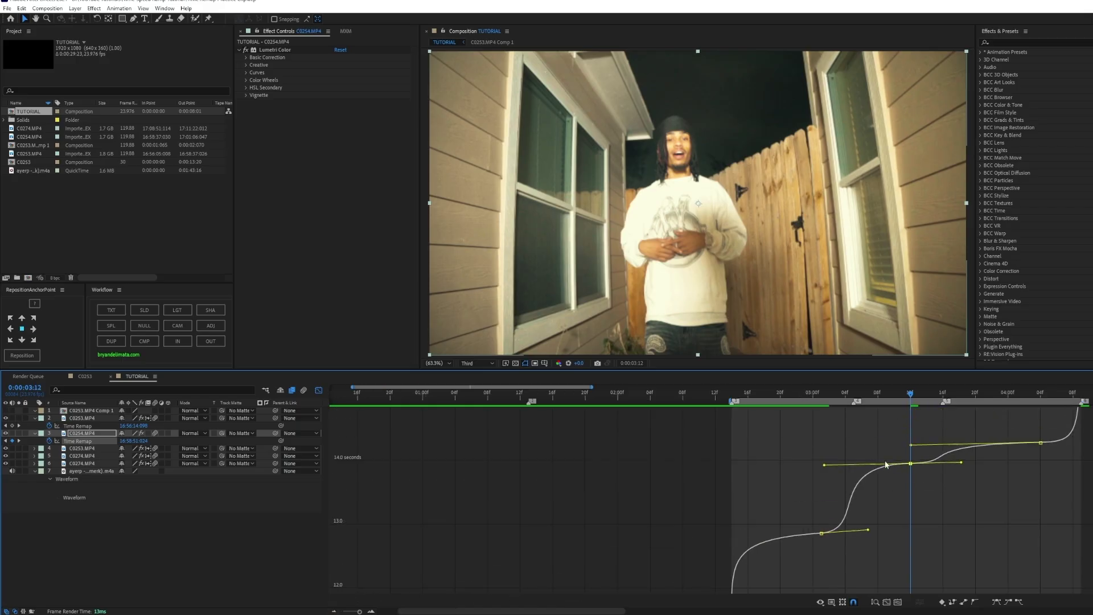
{"action": "scroll", "coordinate": [913, 491], "scroll_direction": "down", "scroll_amount": 3}
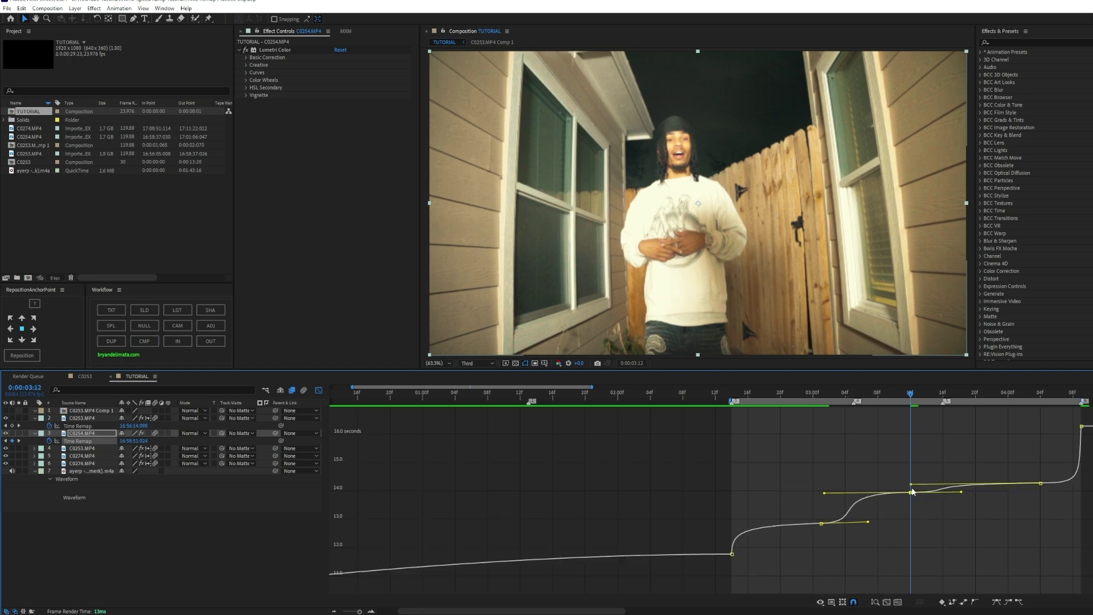
{"action": "left_click", "coordinate": [877, 603]}
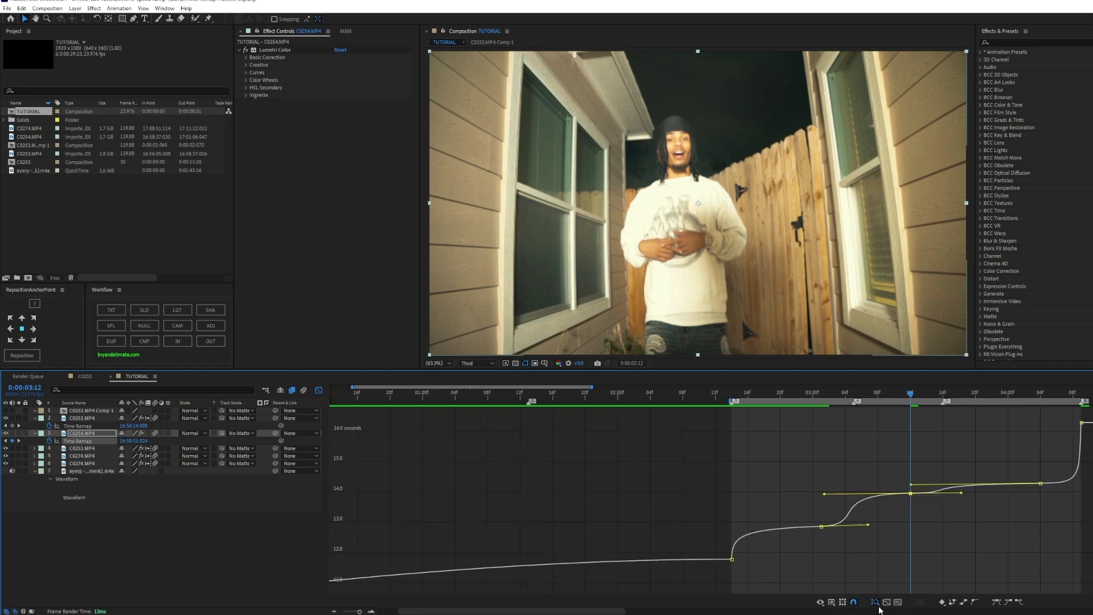
Return to 0:00:02:14, leave the graph view, play back the C0254.MP4 speed ramps, and go to 0:00:04:09
{"action": "key", "text": "j"}
{"action": "key", "text": "j"}
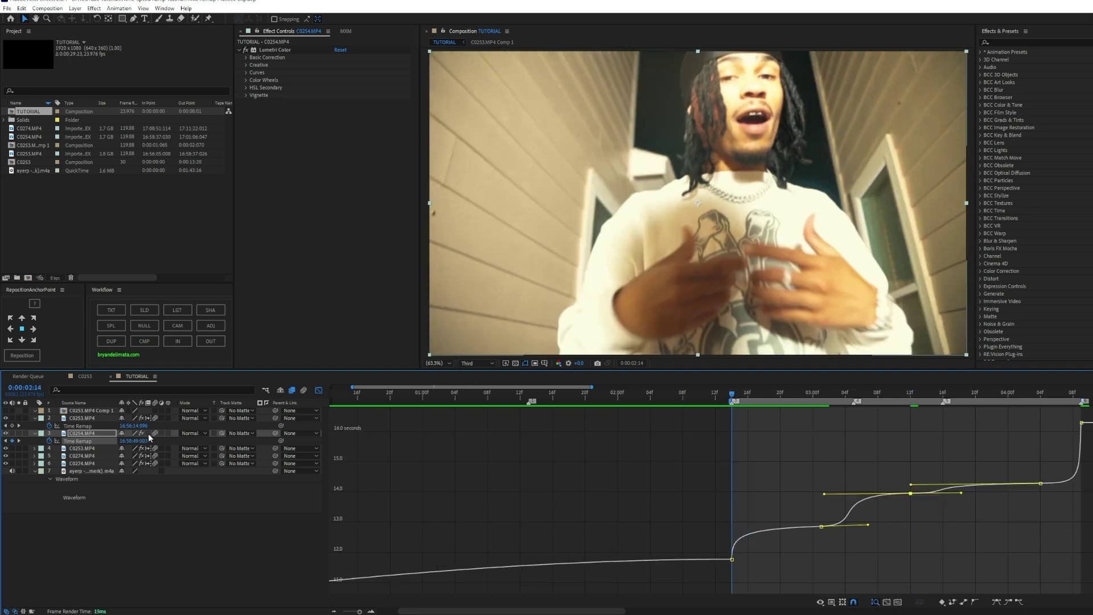
{"action": "key", "text": "space"}
{"action": "left_click", "coordinate": [319, 390]}
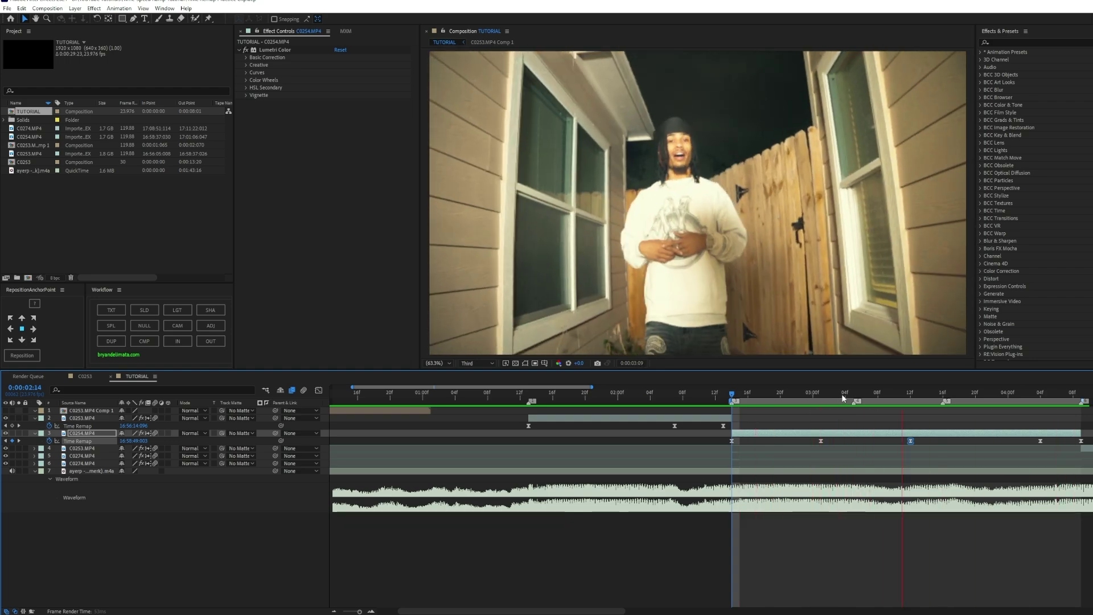
{"action": "left_click_drag", "start_coordinate": [843, 399], "coordinate": [917, 418]}
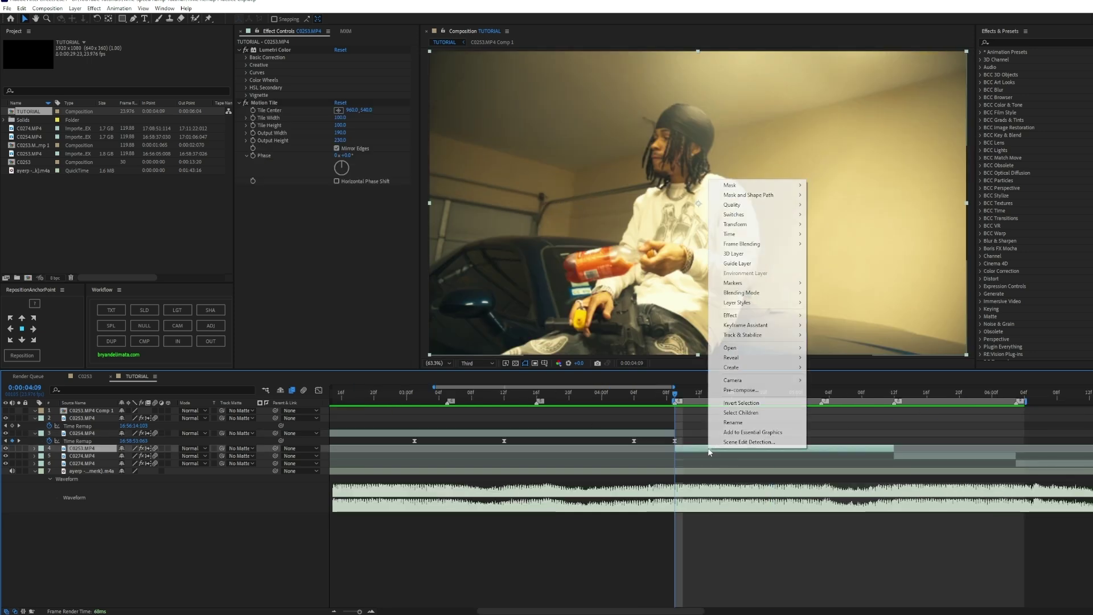
Enable time remapping on the C0253.MP4 clip starting at 0:00:04:09 and add remap keyframes at 0:00:05:01 and 0:00:05:07 by changing the remap value
{"action": "mouse_move", "coordinate": [758, 234]}
{"action": "left_click", "coordinate": [848, 234]}
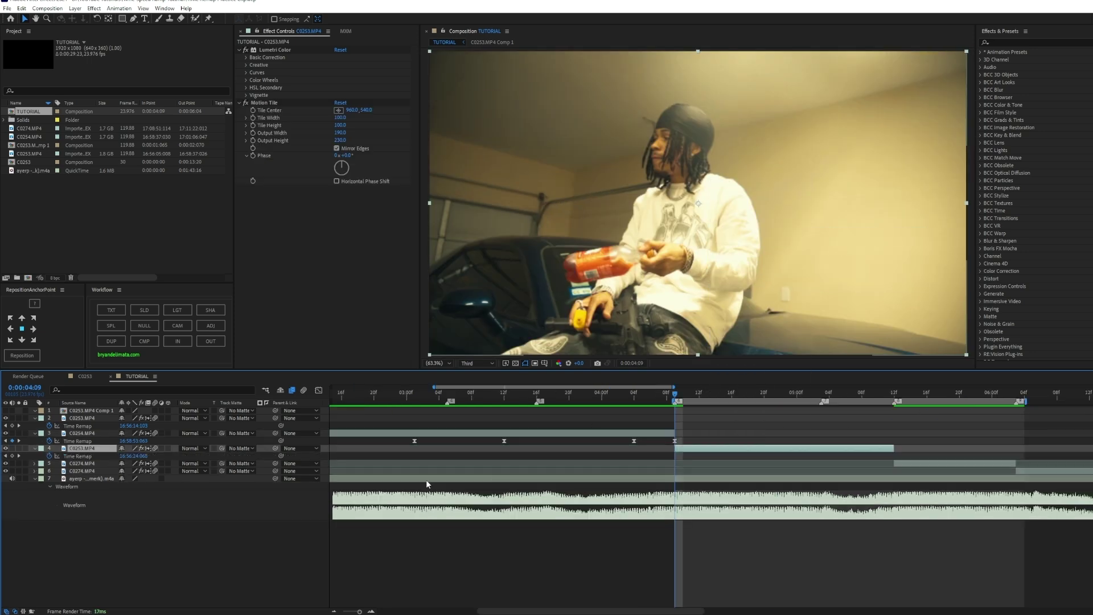
{"action": "left_click_drag", "start_coordinate": [699, 394], "coordinate": [806, 394]}
{"action": "mouse_move", "coordinate": [130, 456]}
{"action": "left_mouse_down"}
{"action": "mouse_move", "coordinate": [158, 454]}
{"action": "mouse_move", "coordinate": [112, 456]}
{"action": "left_mouse_up"}
{"action": "key", "text": "space"}
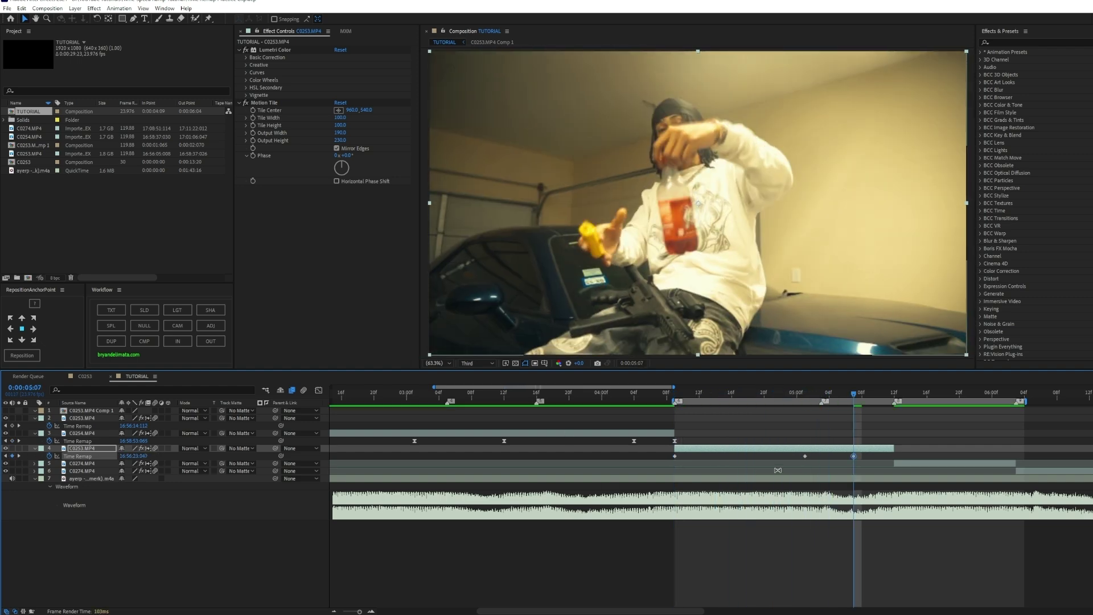
Shift the C0253.MP4 time remap keyframes so the last sits at 0:00:05:11 and the middle one at 0:00:05:03
{"action": "left_click_drag", "start_coordinate": [853, 457], "coordinate": [883, 460]}
{"action": "left_click_drag", "start_coordinate": [811, 459], "coordinate": [826, 455]}
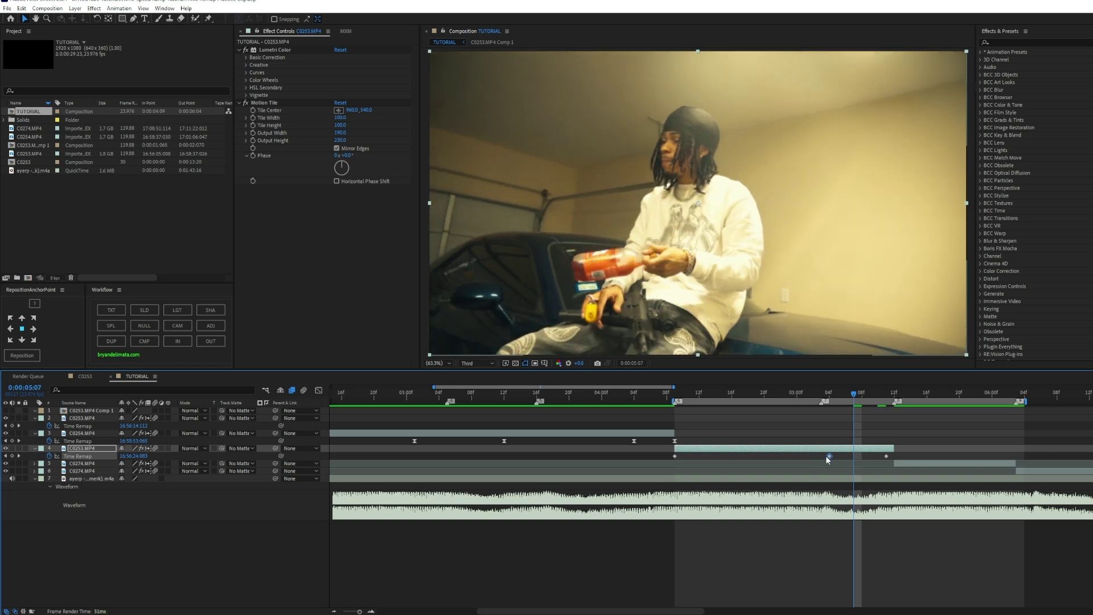
{"action": "key", "text": "j"}
Apply Easy Ease to all three time remap keyframes of the C0253.MP4 clip
{"action": "left_click_drag", "start_coordinate": [905, 461], "coordinate": [669, 454]}
{"action": "right_click", "coordinate": [675, 456]}
{"action": "mouse_move", "coordinate": [740, 589]}
{"action": "left_click", "coordinate": [843, 520]}
Shape the C0253.MP4 time remap curve with a steep rise at 0:00:04:09, a flat top around 0:00:05:03 and a steep drop at 0:00:05:11
{"action": "left_click", "coordinate": [318, 390]}
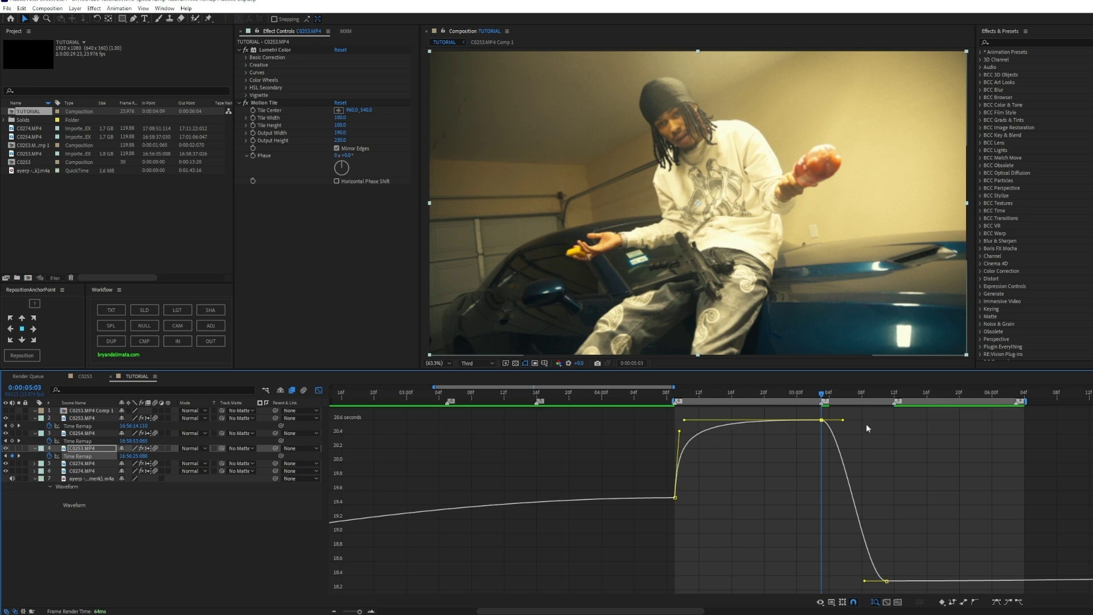
{"action": "left_click_drag", "start_coordinate": [844, 421], "coordinate": [887, 420]}
{"action": "left_click_drag", "start_coordinate": [865, 581], "coordinate": [892, 470]}
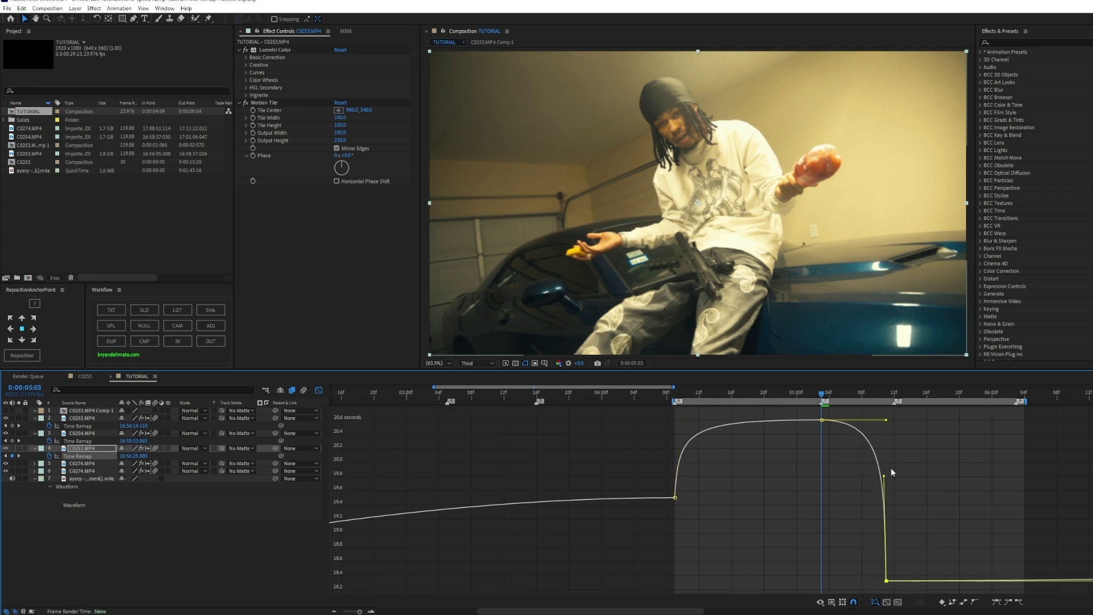
{"action": "left_click_drag", "start_coordinate": [886, 421], "coordinate": [891, 419]}
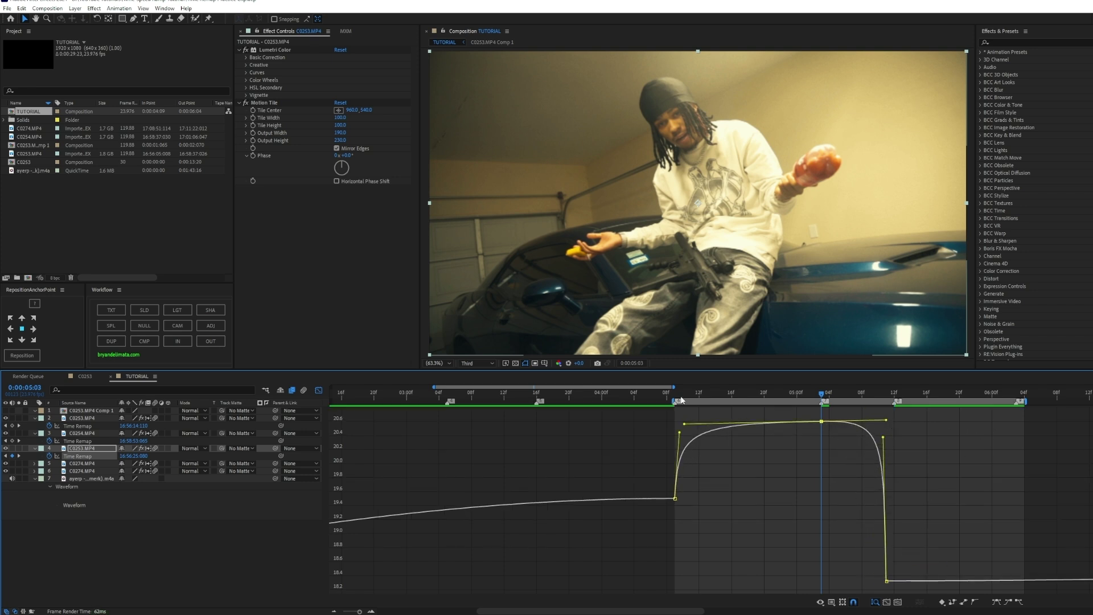
Return to 0:00:04:09, leave the graph view and play back the C0253.MP4 speed ramps
{"action": "left_click_drag", "start_coordinate": [684, 394], "coordinate": [676, 394]}
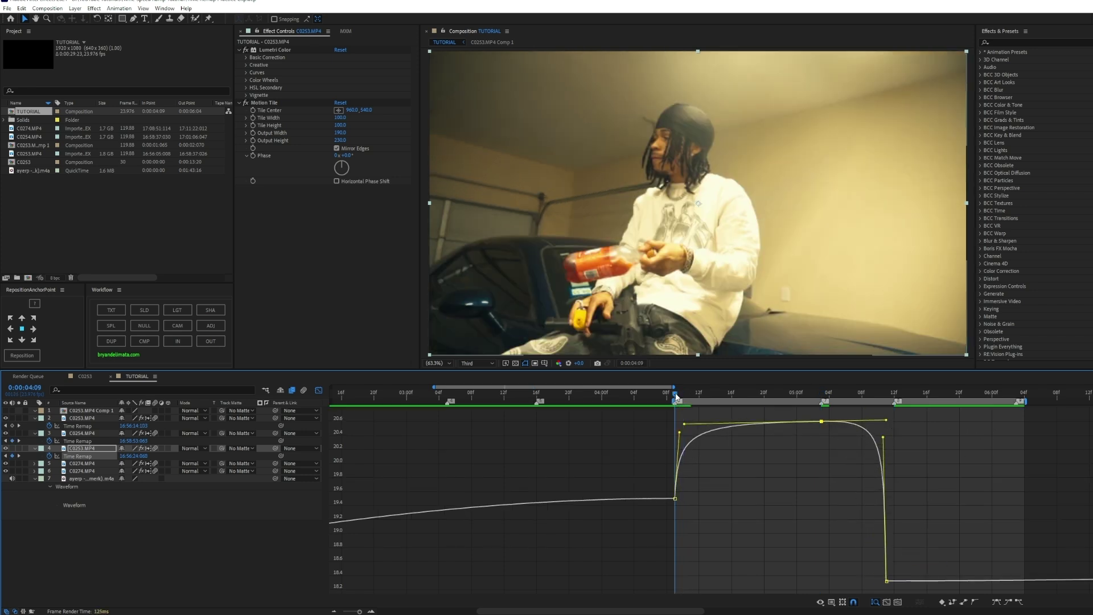
{"action": "left_click", "coordinate": [319, 391]}
{"action": "key", "text": "space"}
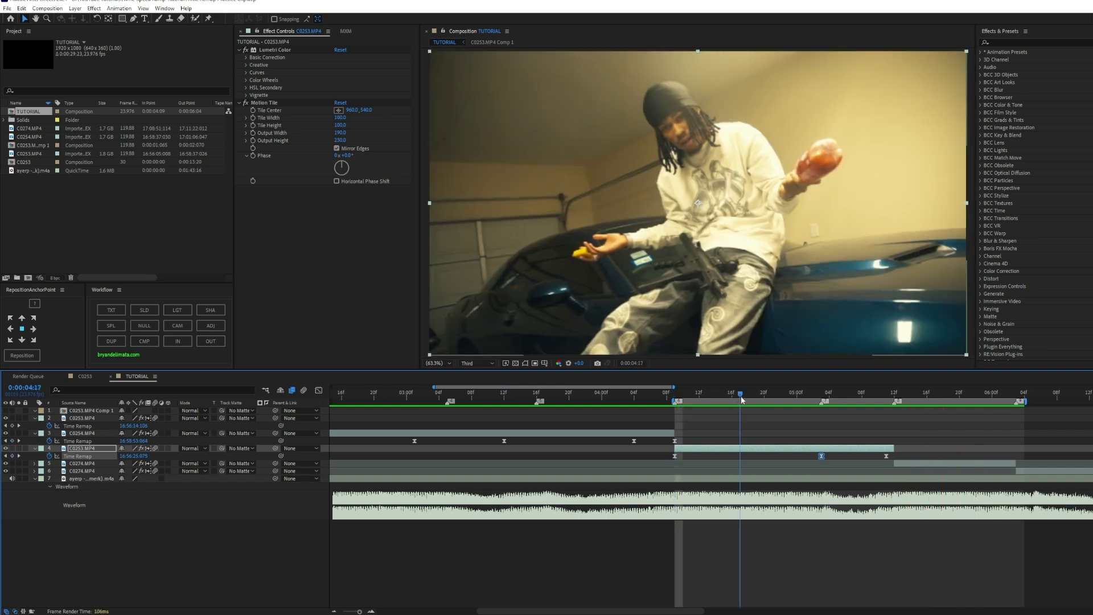
{"action": "key", "text": "space"}
Enable time remapping on the C0274.MP4 clip starting at 0:00:05:12 and set remap keyframes at 0:00:05:23 and 0:00:06:03
{"action": "right_click", "coordinate": [845, 465]}
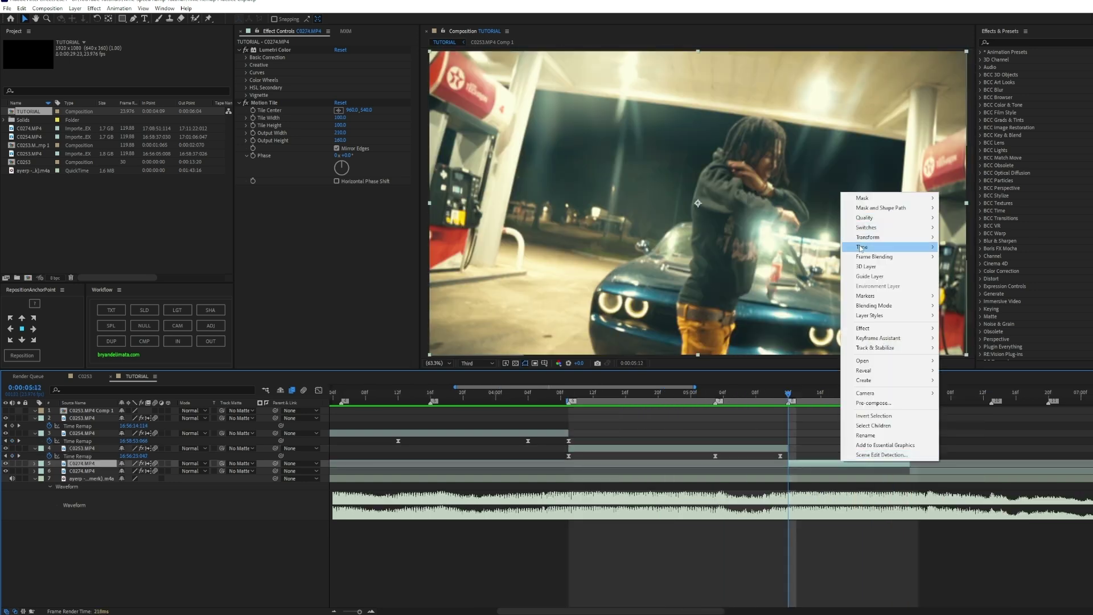
{"action": "left_click", "coordinate": [974, 249]}
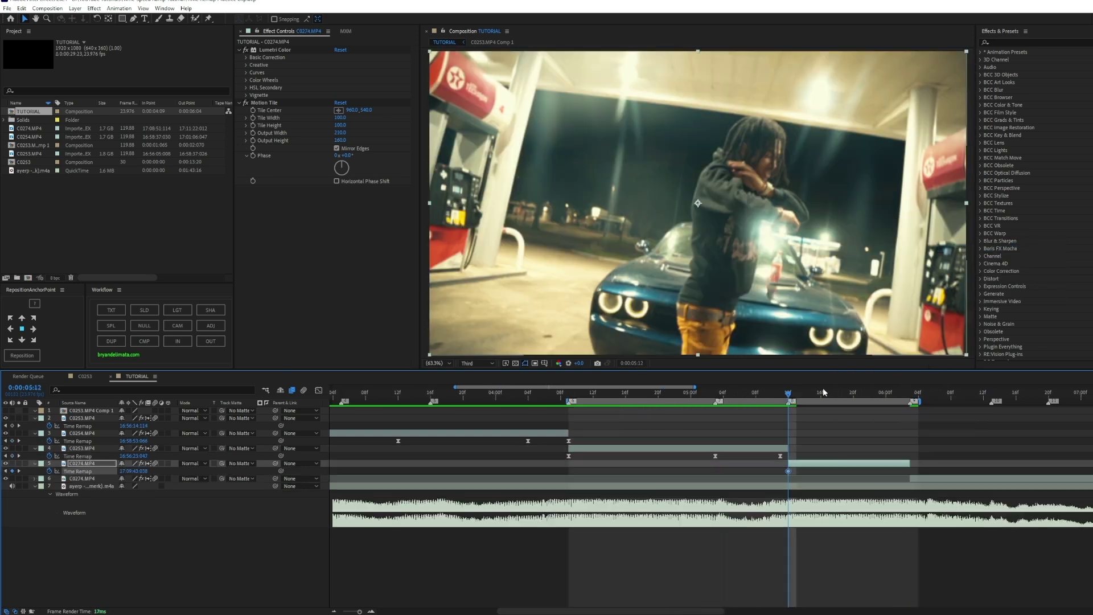
{"action": "key", "text": "space"}
{"action": "key", "text": "space"}
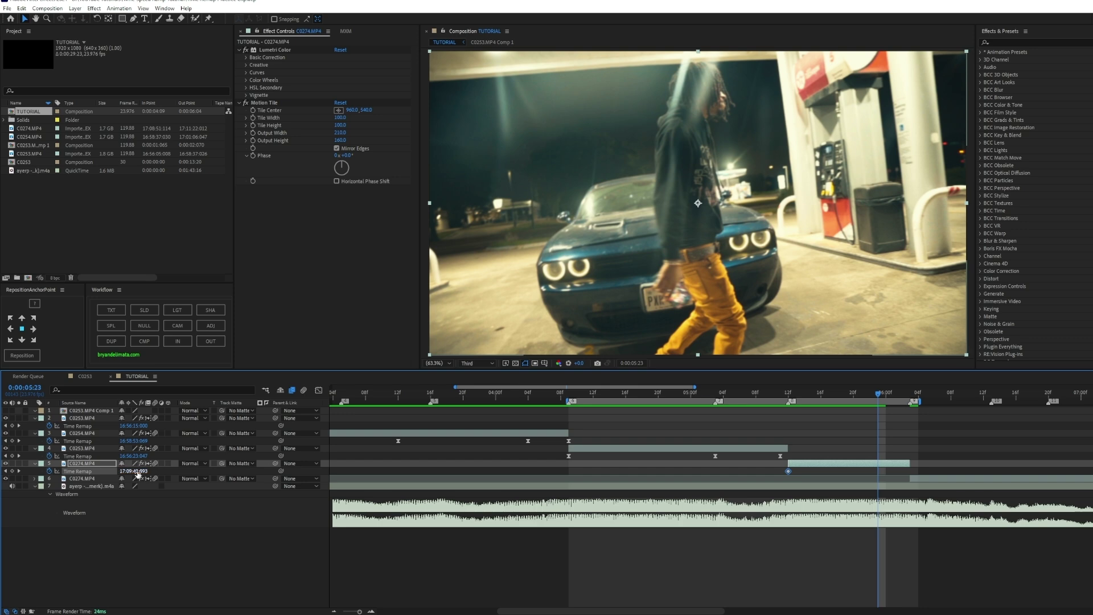
{"action": "left_click_drag", "start_coordinate": [138, 474], "coordinate": [762, 474]}
{"action": "key", "text": "space"}
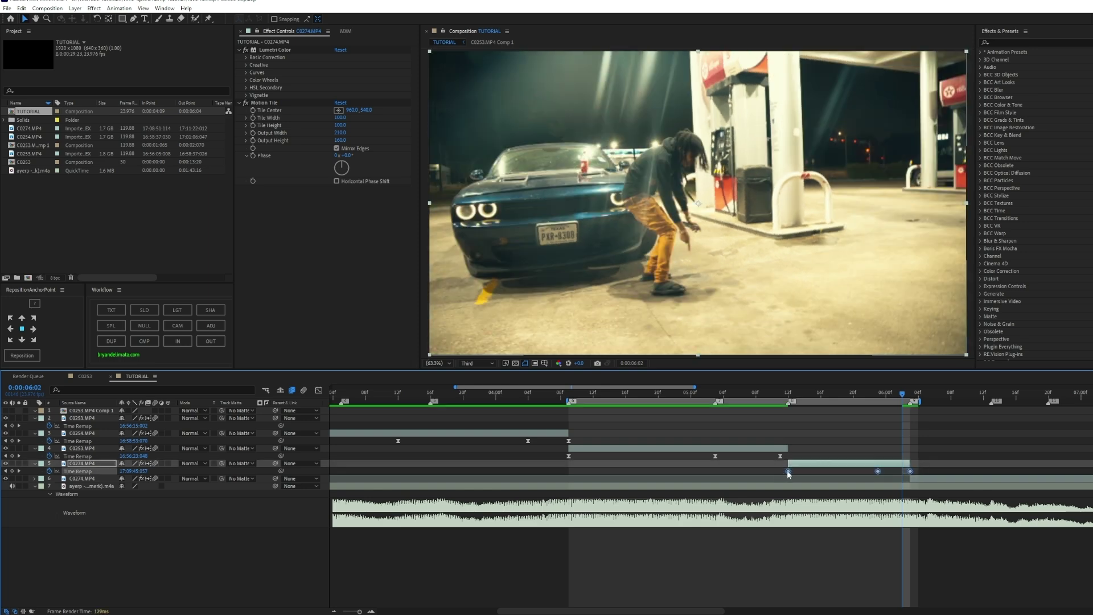
Easy ease the C0274.MP4 time remap keyframes and pull the facing curve handles of the last two into a steep ramp just before 0:00:06:03
{"action": "right_click", "coordinate": [788, 472]}
{"action": "mouse_move", "coordinate": [840, 594]}
{"action": "left_click", "coordinate": [911, 537]}
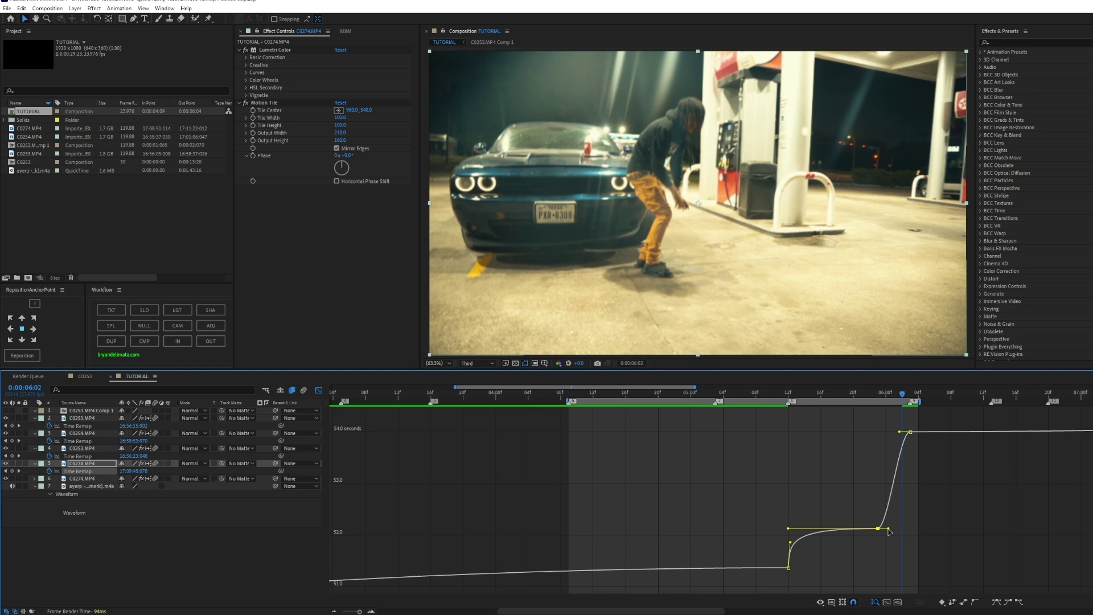
{"action": "left_click_drag", "start_coordinate": [890, 531], "coordinate": [911, 529]}
{"action": "left_click_drag", "start_coordinate": [900, 433], "coordinate": [931, 525]}
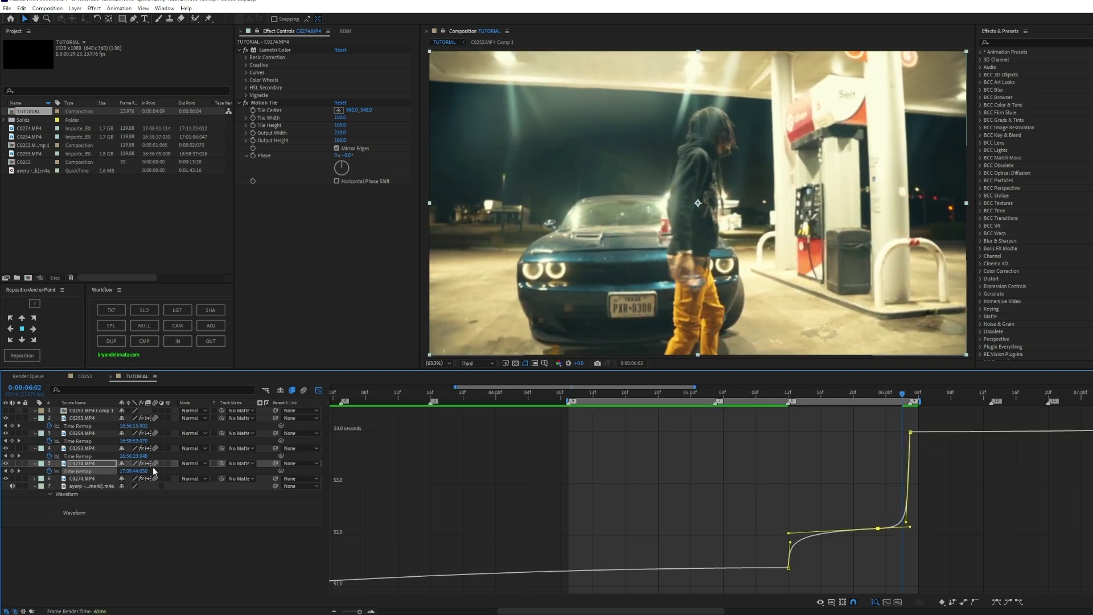
Leave the graph view, play back the ramps from 0:00:04:09, and scrub to 0:00:05:16 to check the start of the C0274.MP4 clip
{"action": "left_click", "coordinate": [318, 391]}
{"action": "left_click_drag", "start_coordinate": [606, 393], "coordinate": [565, 391]}
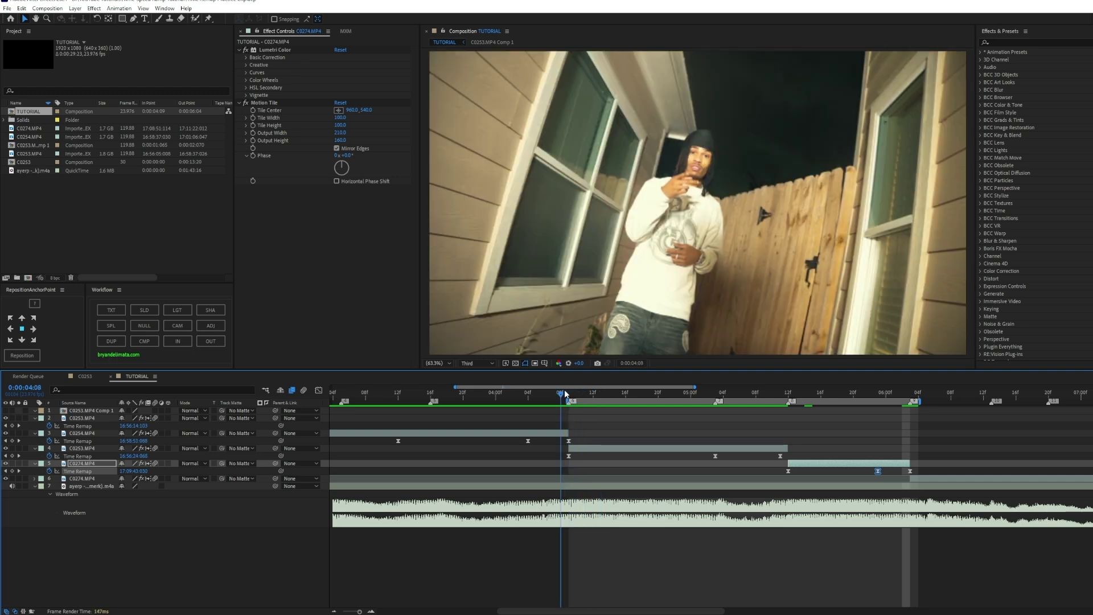
{"action": "key", "text": "Page_Down"}
{"action": "key", "text": "space"}
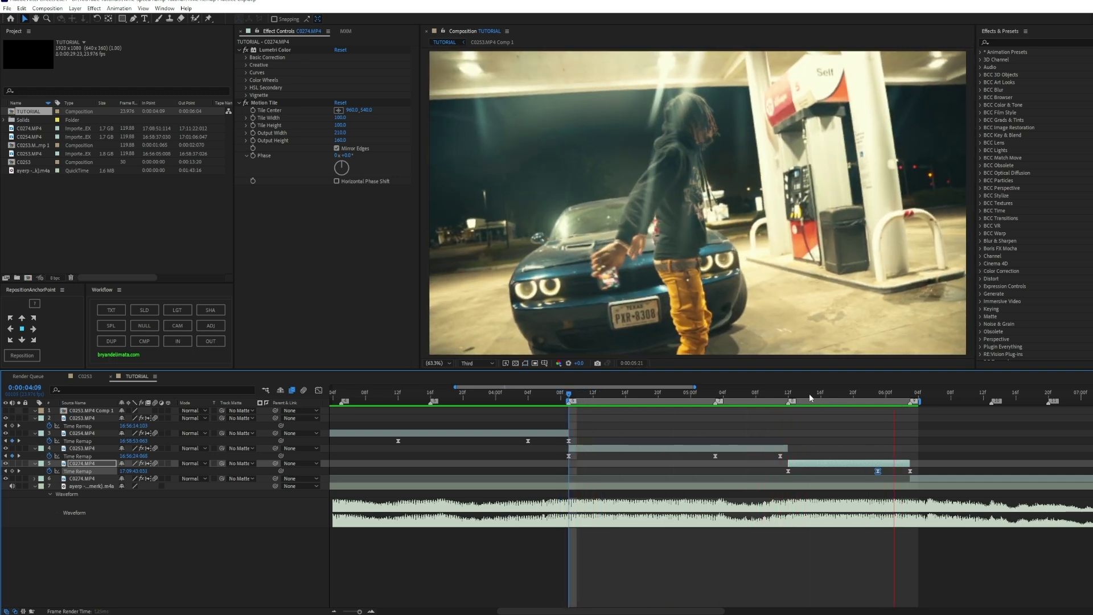
{"action": "left_click", "coordinate": [797, 393]}
{"action": "left_click_drag", "start_coordinate": [795, 396], "coordinate": [820, 396]}
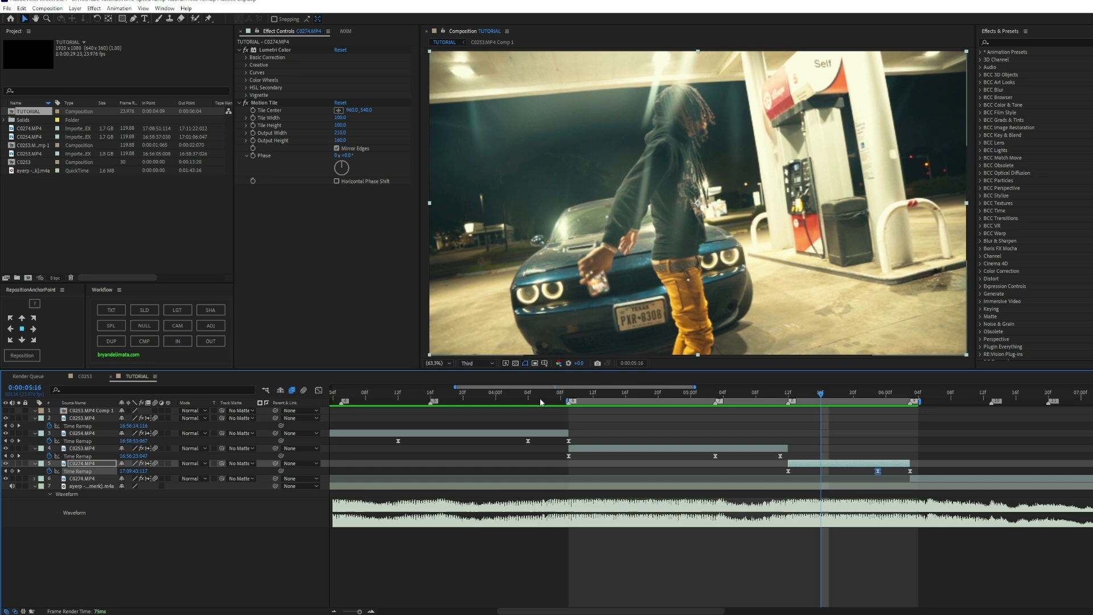
Shorten the outgoing curve handle of the 0:00:05:12 time remap keyframe to soften the clip's opening ramp, and play back the result
{"action": "left_click", "coordinate": [319, 391]}
{"action": "left_click", "coordinate": [371, 612]}
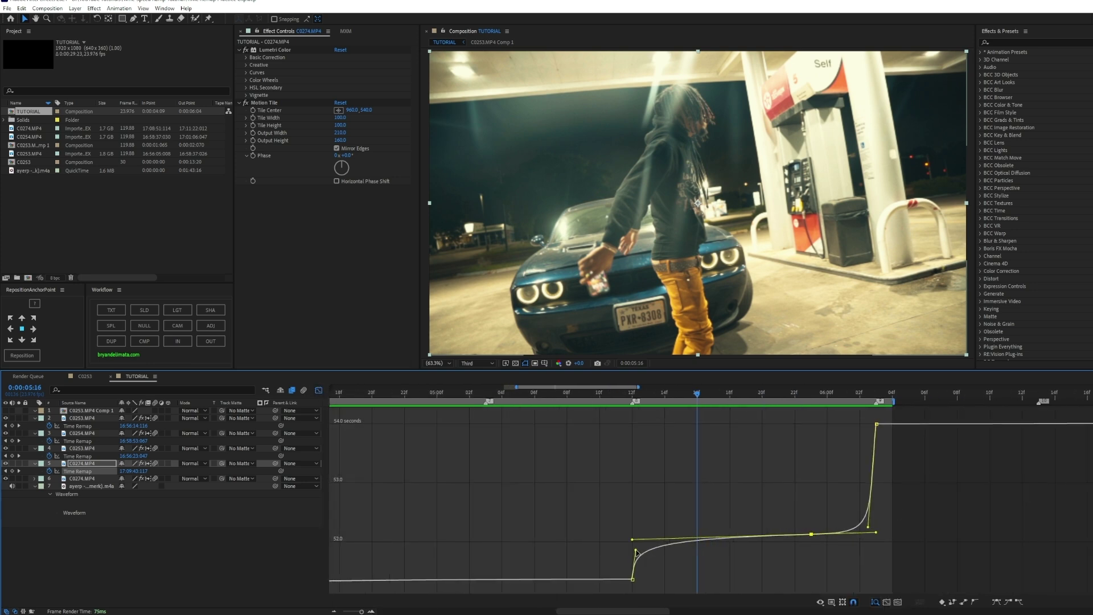
{"action": "left_click_drag", "start_coordinate": [637, 553], "coordinate": [641, 559]}
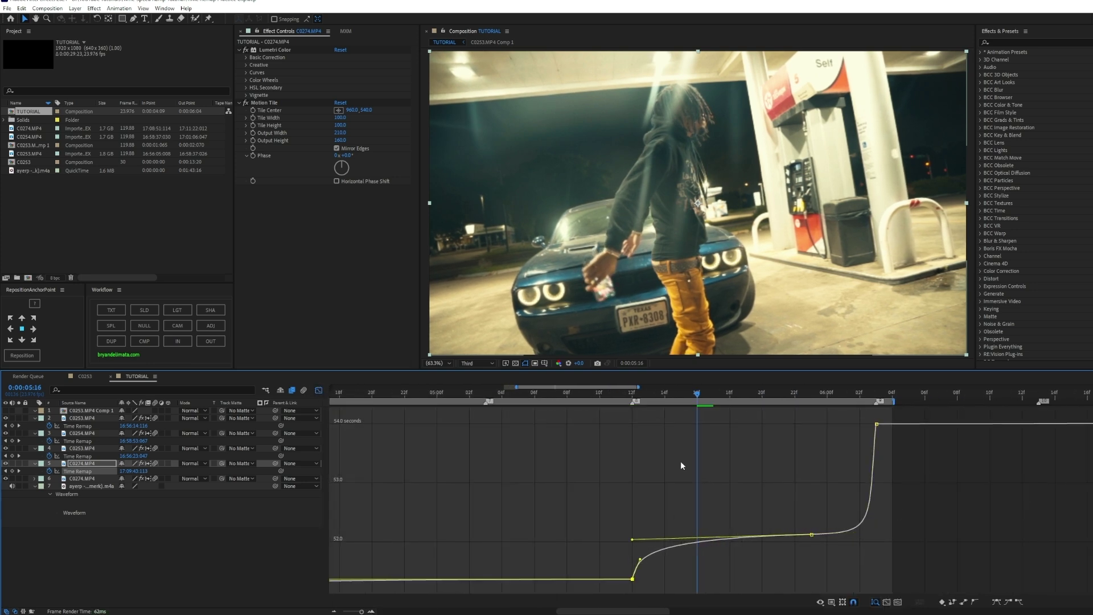
{"action": "left_click_drag", "start_coordinate": [659, 398], "coordinate": [448, 391]}
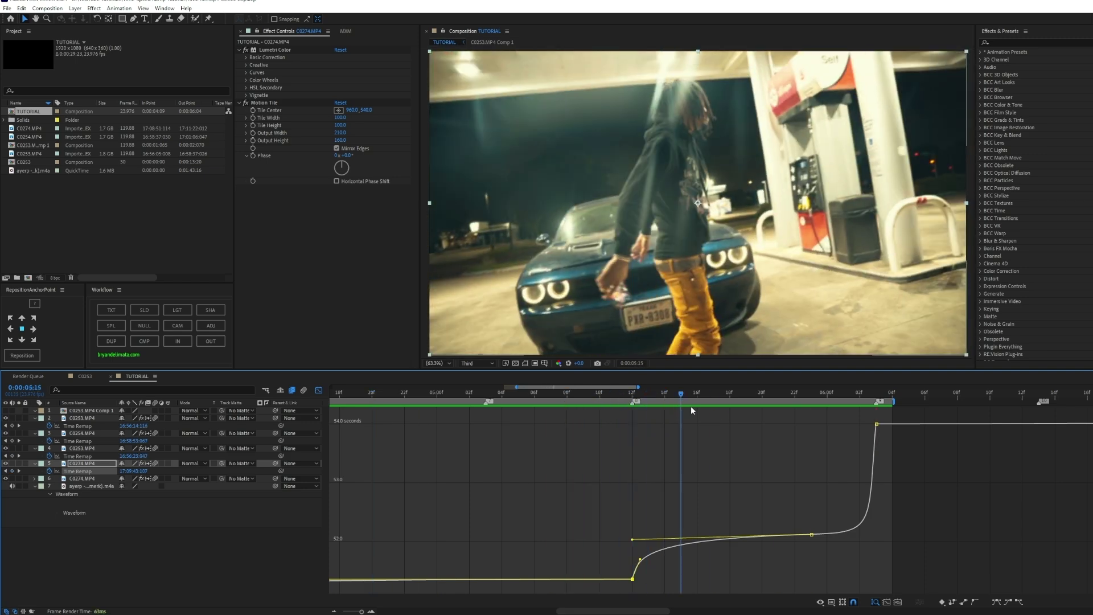
{"action": "key", "text": "space"}
Leave the graph view and collapse the keyframes of the finished C0274.MP4 clip and the C0253.MP4 clip before it
{"action": "left_click_drag", "start_coordinate": [764, 395], "coordinate": [550, 428]}
{"action": "key", "text": "minus"}
{"action": "key", "text": "minus"}
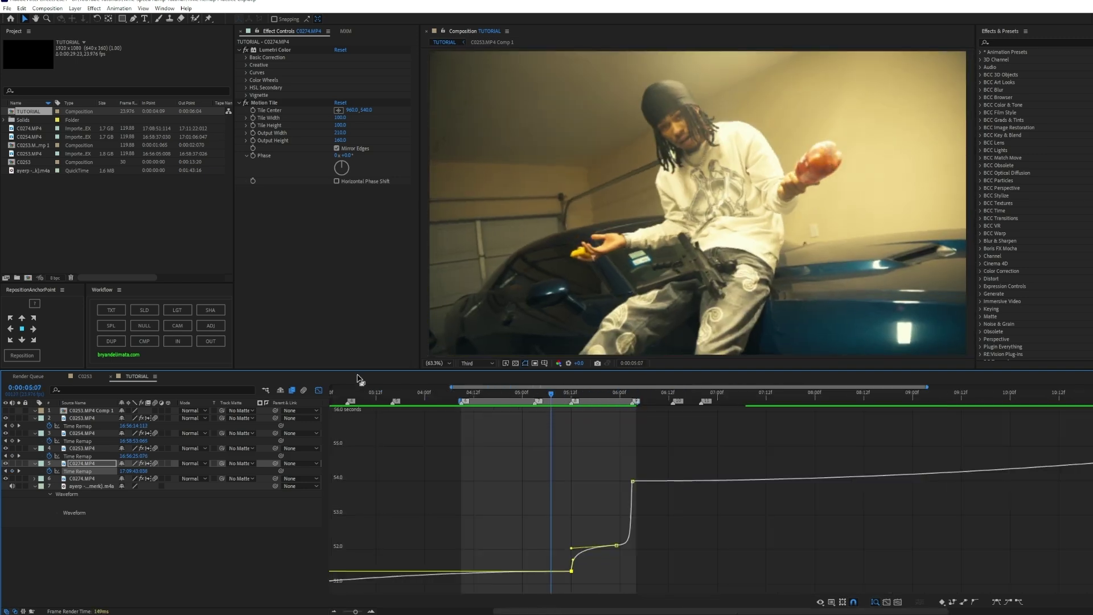
{"action": "left_click", "coordinate": [318, 391]}
{"action": "key", "text": "u"}
{"action": "left_click", "coordinate": [558, 449]}
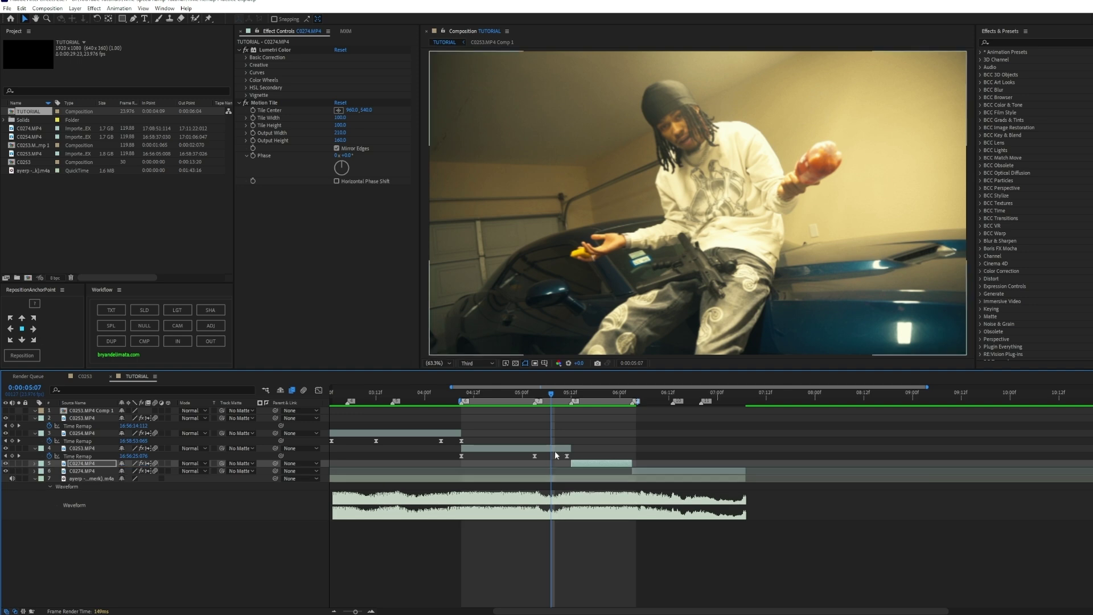
{"action": "key", "text": "u"}
Shift the work area to start at the last C0274.MP4 clip, and enable time remapping on that clip from 0:00:06:03
{"action": "left_click_drag", "start_coordinate": [610, 402], "coordinate": [768, 401]}
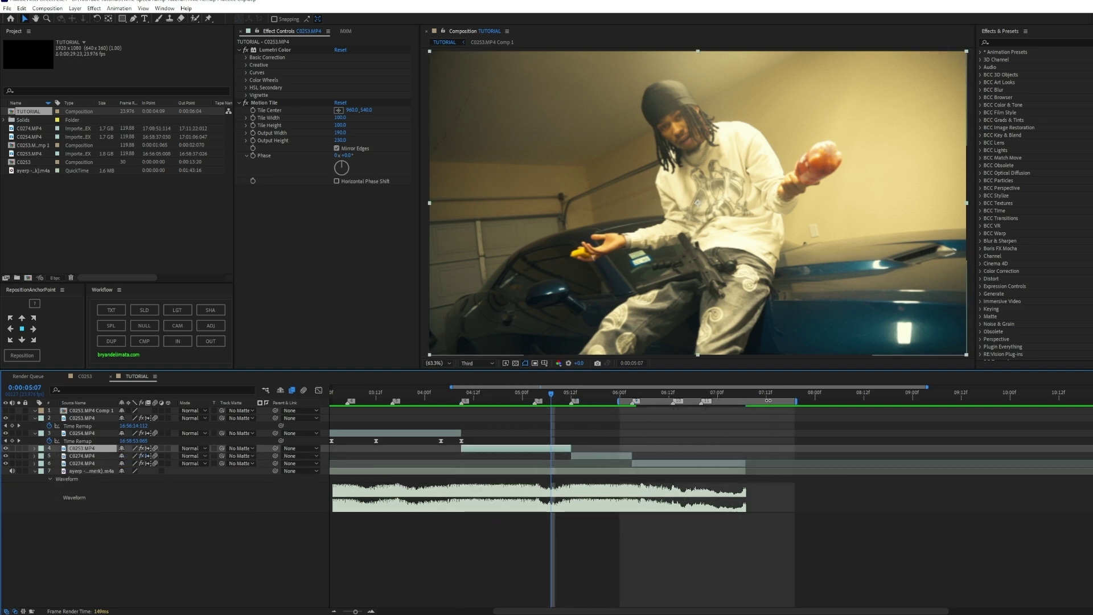
{"action": "left_click", "coordinate": [698, 393]}
{"action": "left_click_drag", "start_coordinate": [355, 611], "coordinate": [362, 611]}
{"action": "right_click", "coordinate": [700, 463]}
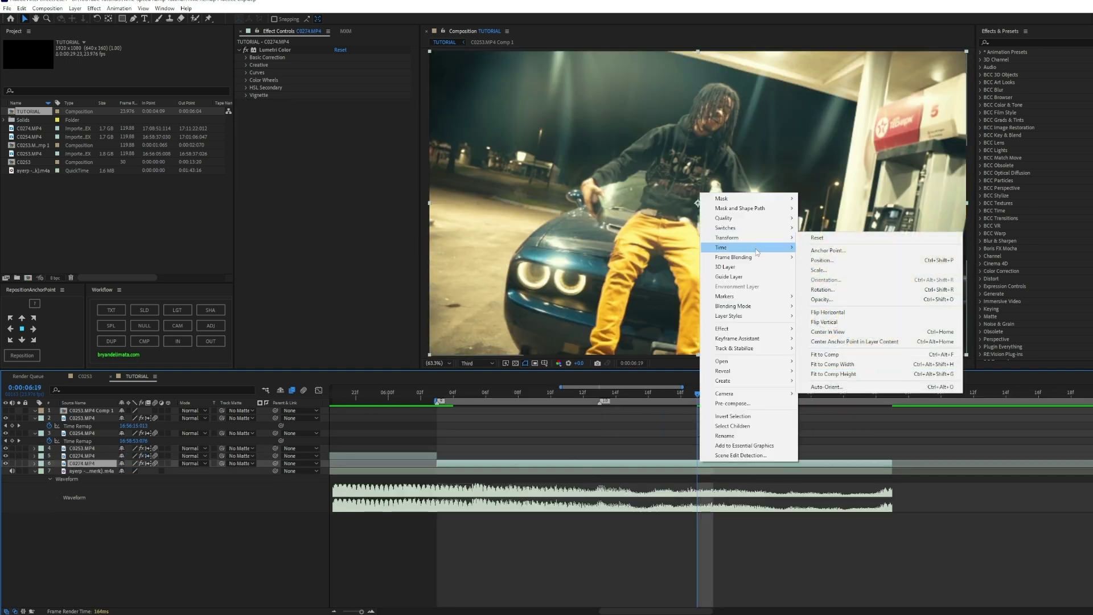
{"action": "mouse_move", "coordinate": [758, 251]}
{"action": "left_click", "coordinate": [833, 247]}
{"action": "left_click", "coordinate": [442, 392]}
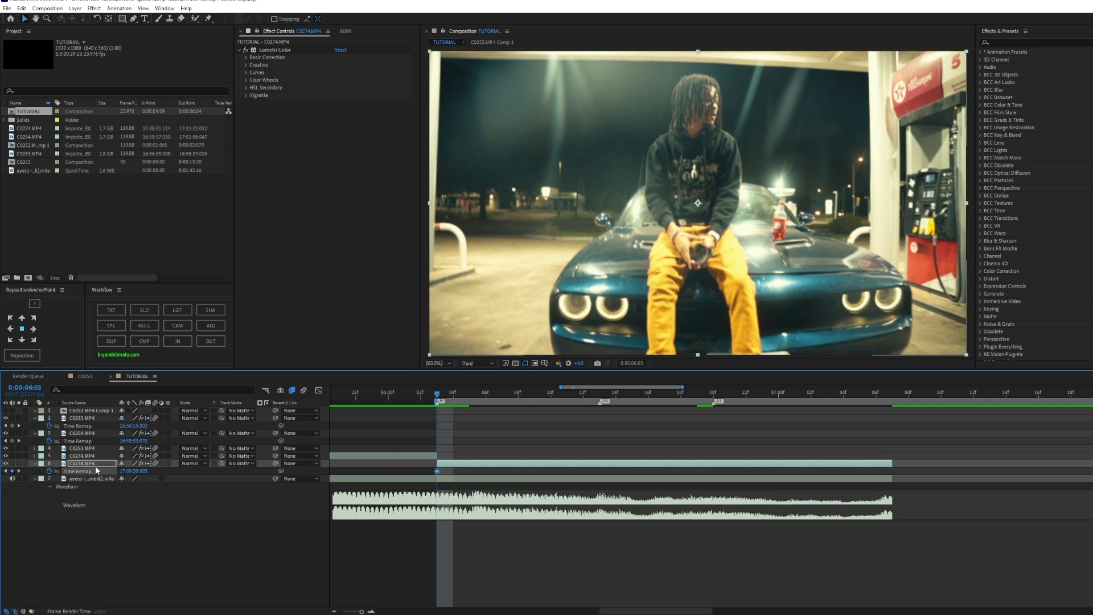
Play the last C0274.MP4 clip and set time remap keyframes on the beats at 0:00:06:13, 0:00:06:19 and 0:00:07:02
{"action": "key", "text": "space"}
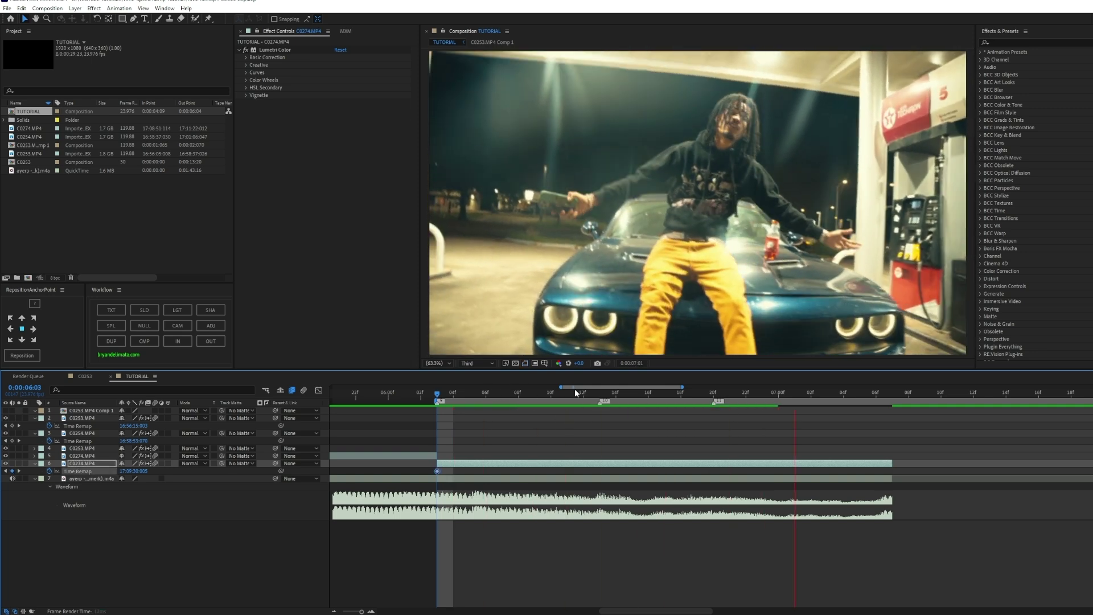
{"action": "left_click", "coordinate": [600, 393]}
{"action": "mouse_move", "coordinate": [134, 471]}
{"action": "left_mouse_down"}
{"action": "mouse_move", "coordinate": [167, 471]}
{"action": "mouse_move", "coordinate": [127, 468]}
{"action": "mouse_move", "coordinate": [143, 469]}
{"action": "left_mouse_up"}
{"action": "key", "text": "Page_Down"}
{"action": "key", "text": "Page_Down"}
{"action": "key", "text": "Page_Down"}
{"action": "key", "text": "Page_Down"}
{"action": "left_click", "coordinate": [715, 394]}
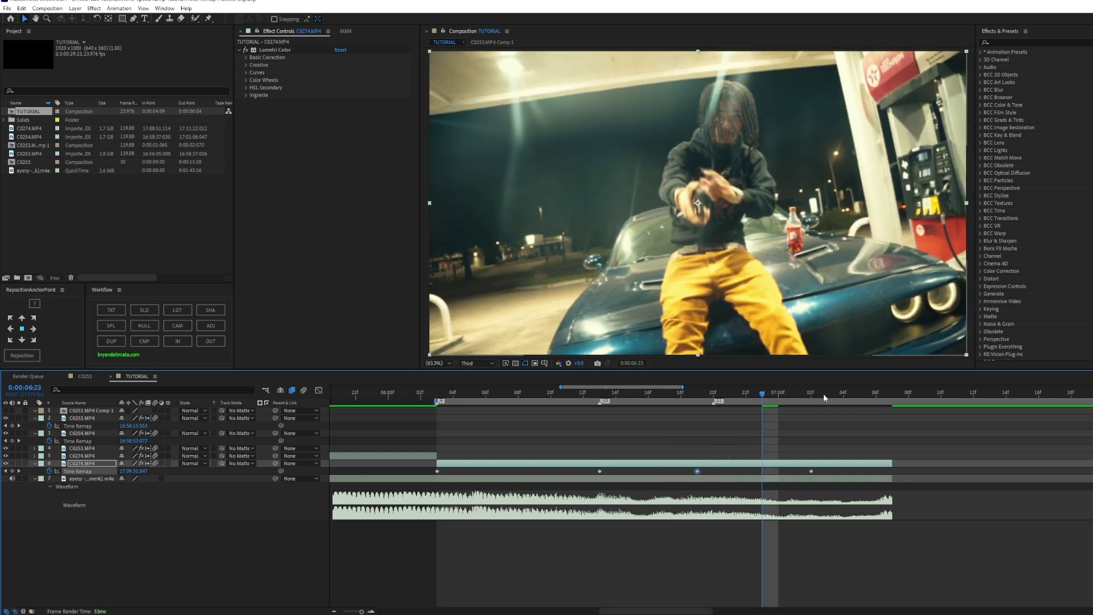
Change the remap value at 0:00:07:05 to add a fifth keyframe, and move it to the clip's end at 0:00:07:07
{"action": "left_click", "coordinate": [860, 394]}
{"action": "left_click_drag", "start_coordinate": [135, 471], "coordinate": [170, 470]}
{"action": "left_click_drag", "start_coordinate": [860, 471], "coordinate": [898, 472]}
Apply Easy Ease to all five time remap keyframes of the last C0274.MP4 clip
{"action": "left_click_drag", "start_coordinate": [676, 483], "coordinate": [433, 476]}
{"action": "right_click", "coordinate": [437, 472]}
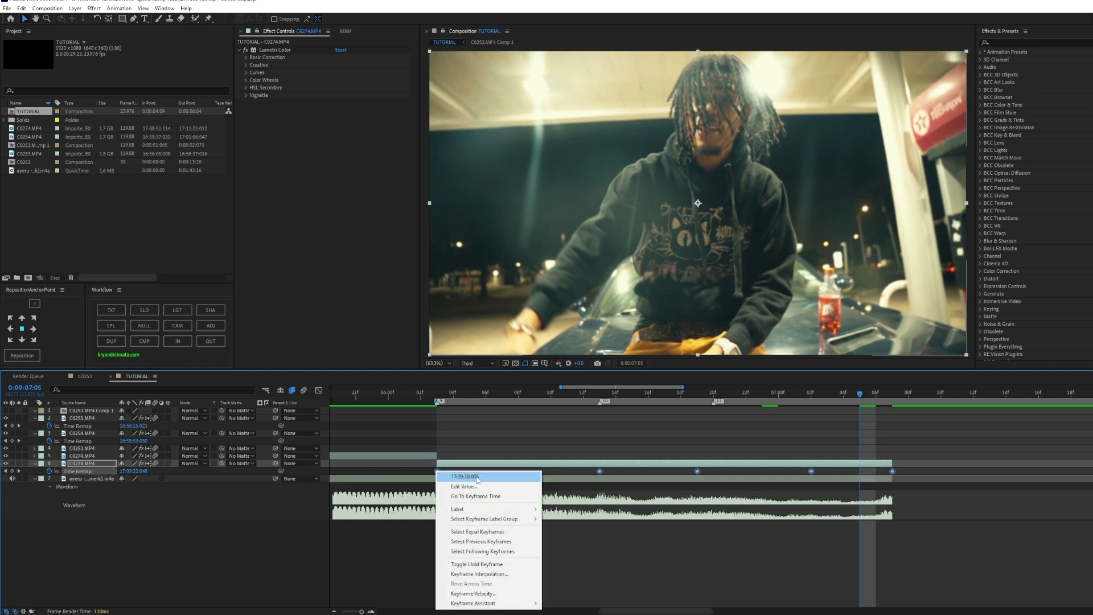
{"action": "mouse_move", "coordinate": [476, 603]}
{"action": "left_click", "coordinate": [620, 541]}
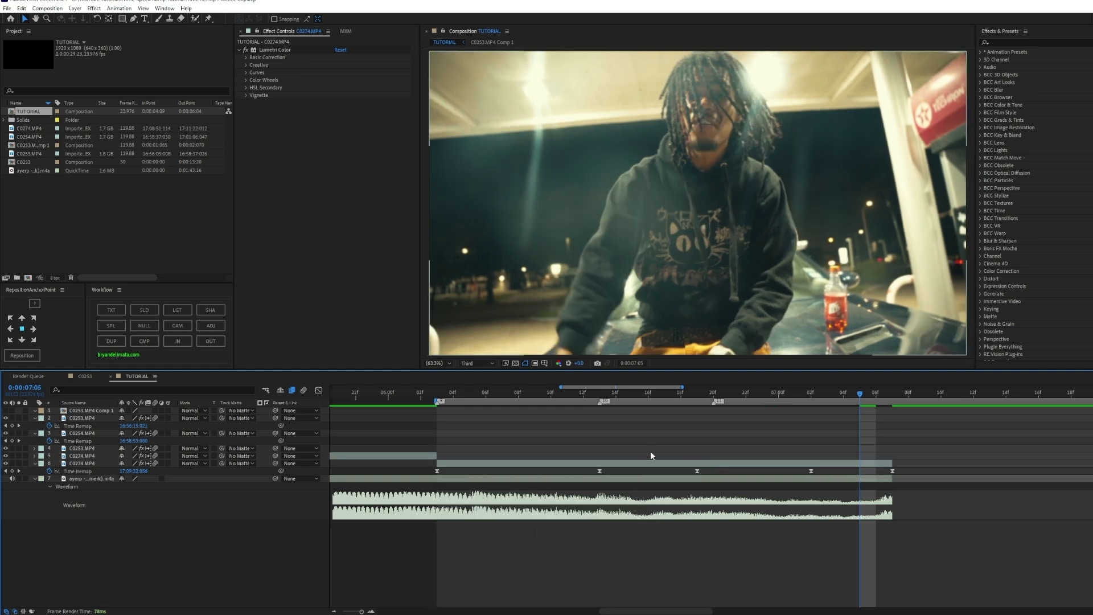
Scrub through the last C0274.MP4 clip to examine its eased speed changes, ending at 0:00:06:05
{"action": "left_click", "coordinate": [612, 393]}
{"action": "left_click_drag", "start_coordinate": [611, 394], "coordinate": [687, 400]}
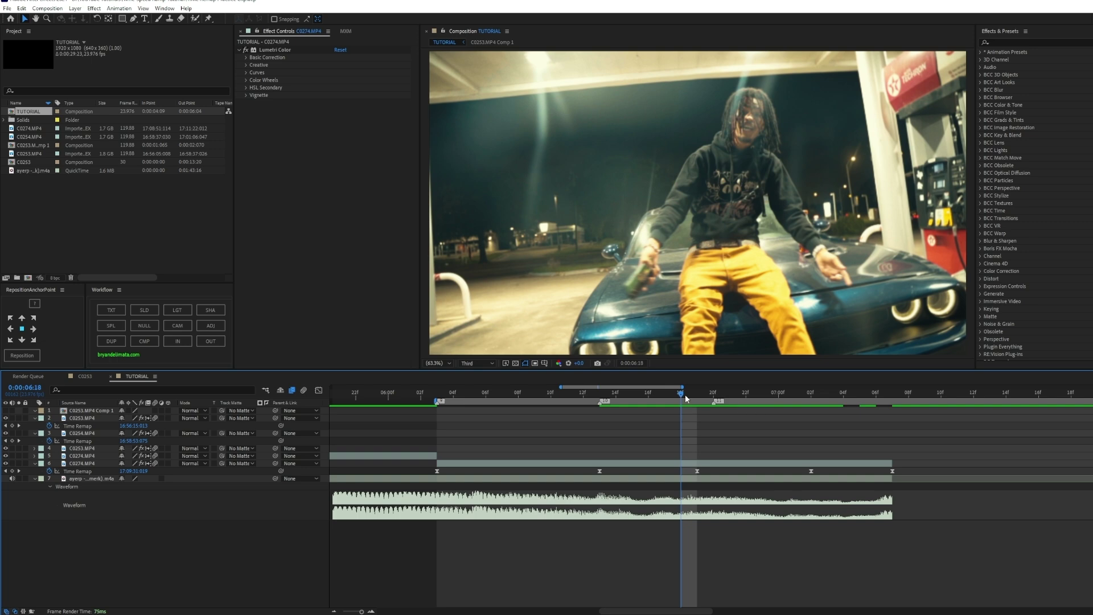
{"action": "left_click_drag", "start_coordinate": [705, 394], "coordinate": [474, 412]}
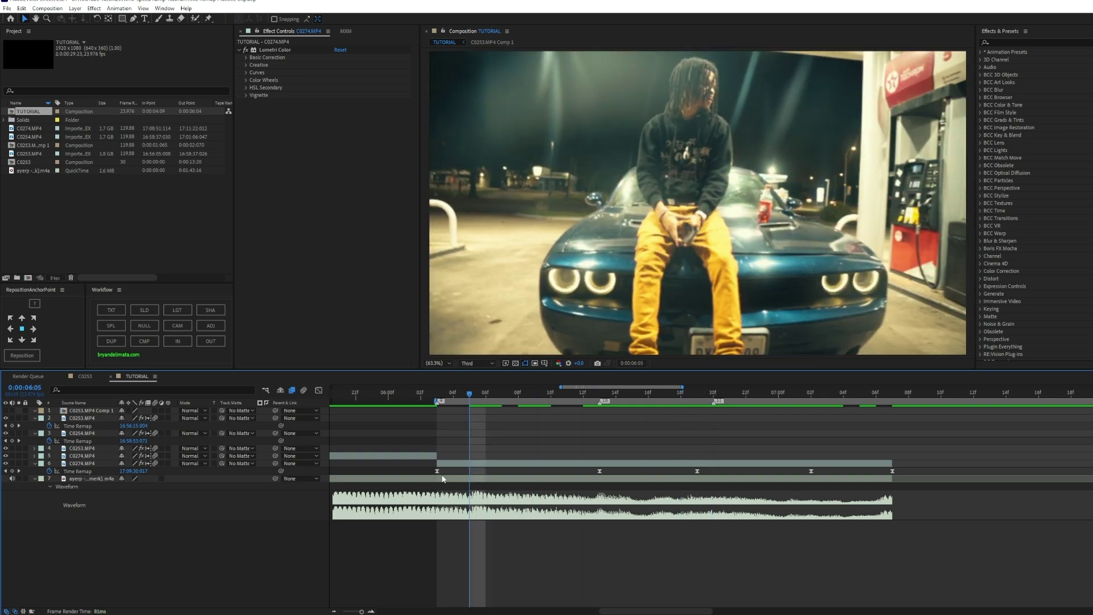
Shape the curve between the first two remap keyframes into a steep start at 0:00:06:03 flattening toward 0:00:06:13, and play it back
{"action": "left_click", "coordinate": [437, 472]}
{"action": "left_click", "coordinate": [319, 391]}
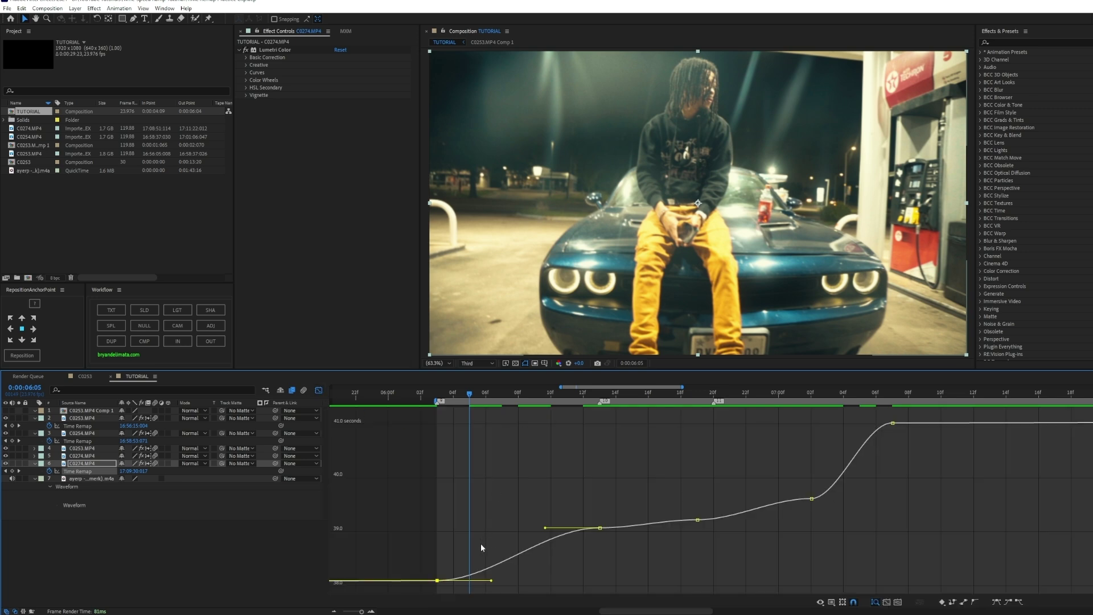
{"action": "left_click_drag", "start_coordinate": [490, 582], "coordinate": [440, 539]}
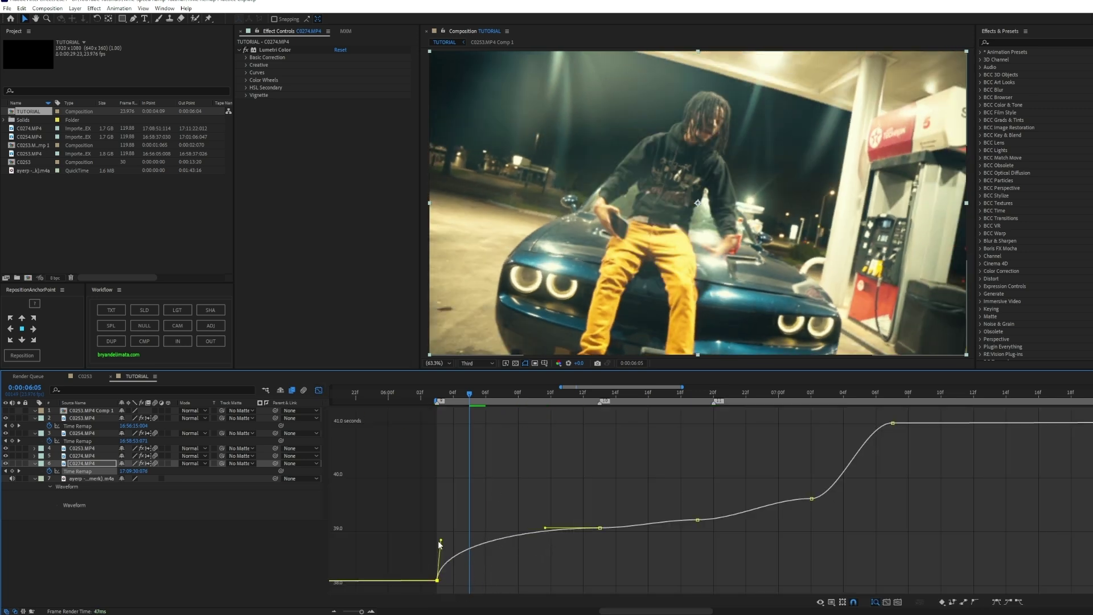
{"action": "left_click_drag", "start_coordinate": [546, 528], "coordinate": [439, 531]}
{"action": "left_click", "coordinate": [600, 393]}
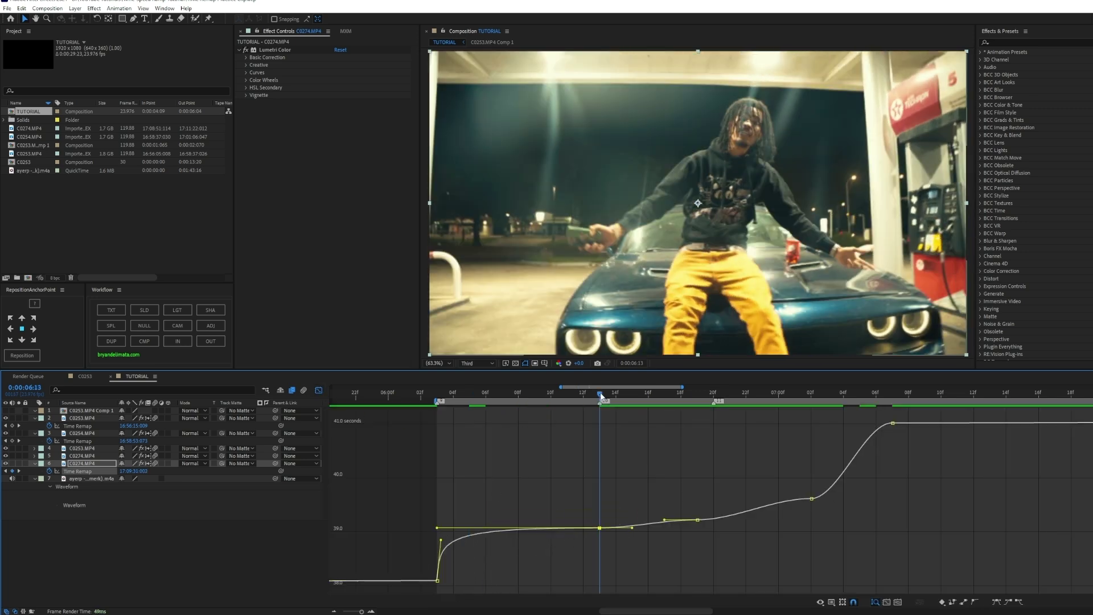
{"action": "key", "text": "space"}
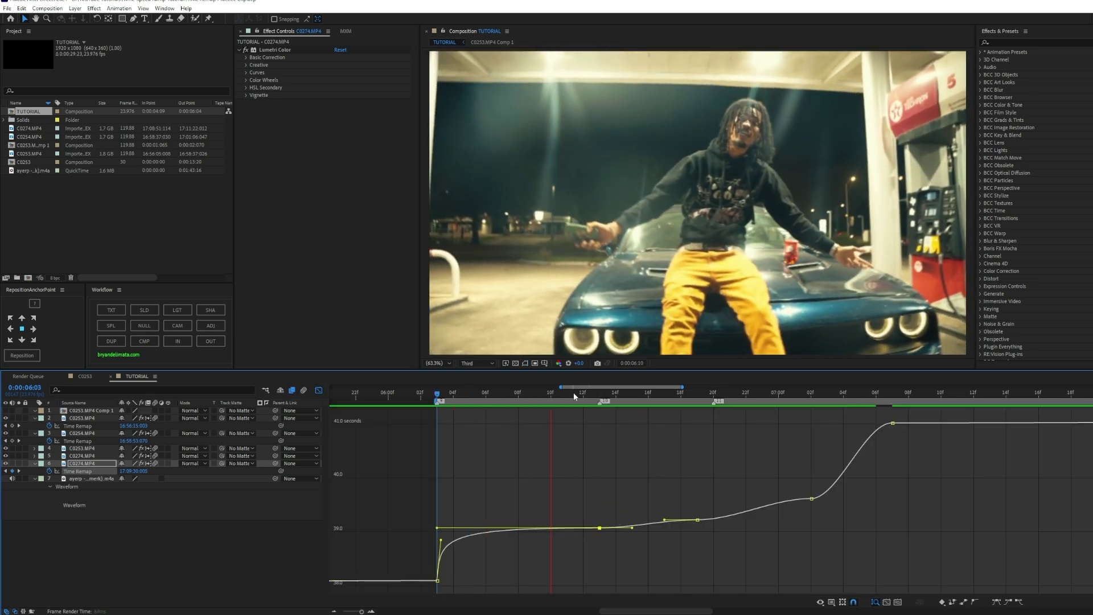
Check the last C0274.MP4 clip's motion against the audio beats, stepping through 0:00:06:12, 0:00:06:13 and 0:00:06:17
{"action": "left_click", "coordinate": [599, 395]}
{"action": "key", "text": "space"}
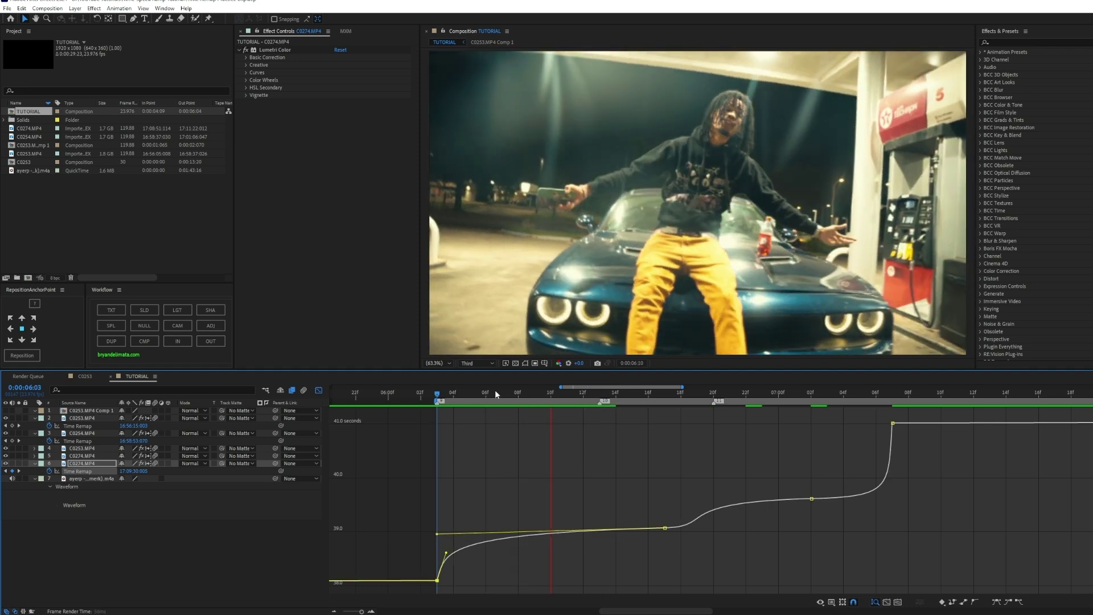
{"action": "left_click", "coordinate": [582, 393]}
{"action": "left_click", "coordinate": [318, 391]}
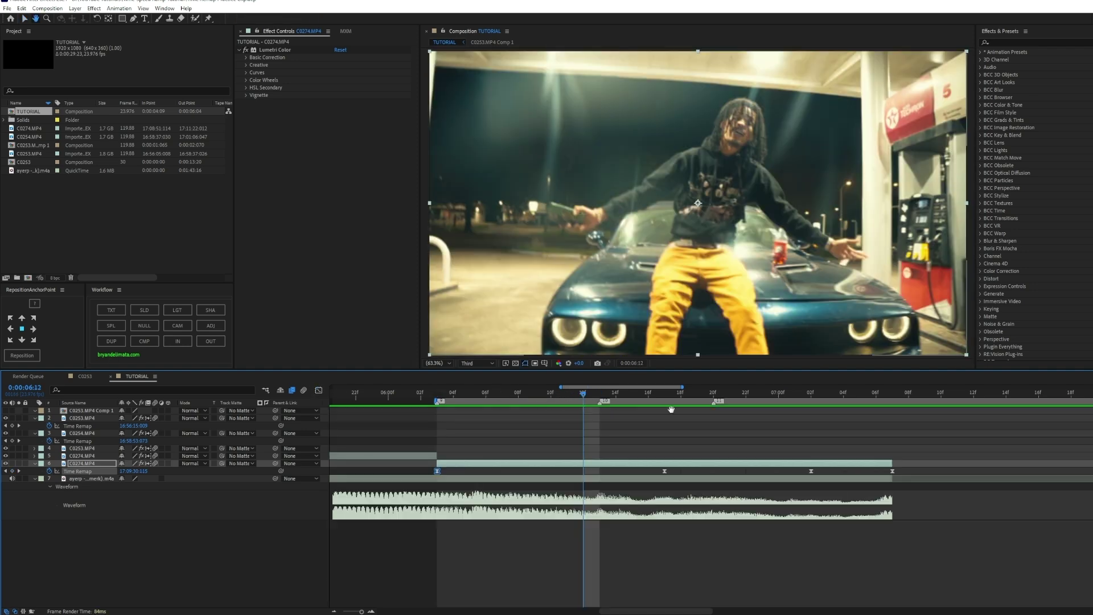
{"action": "key", "text": "space"}
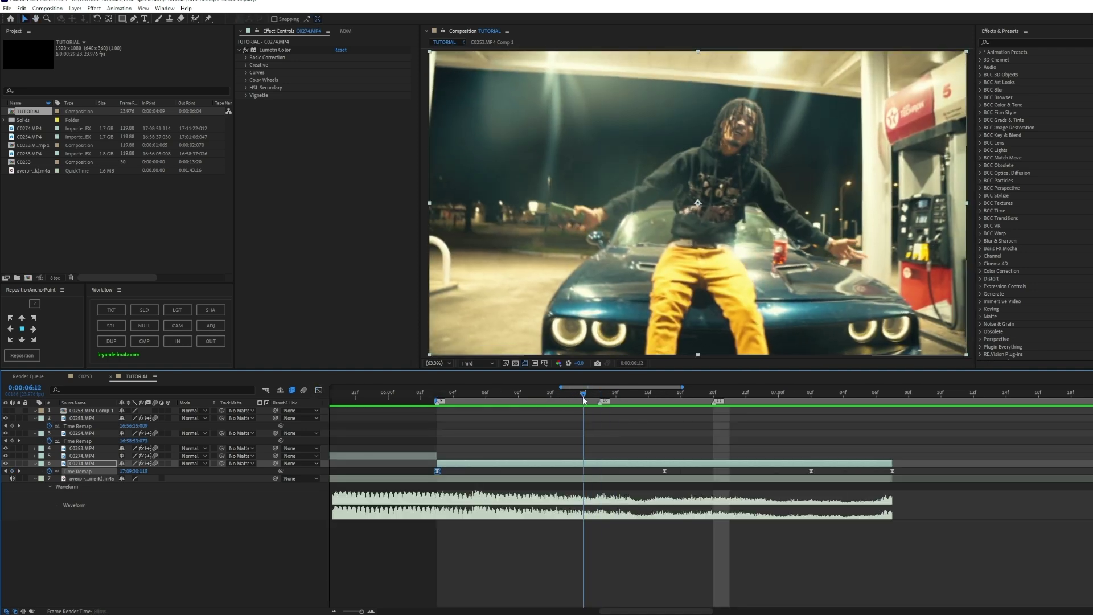
{"action": "left_click", "coordinate": [599, 396]}
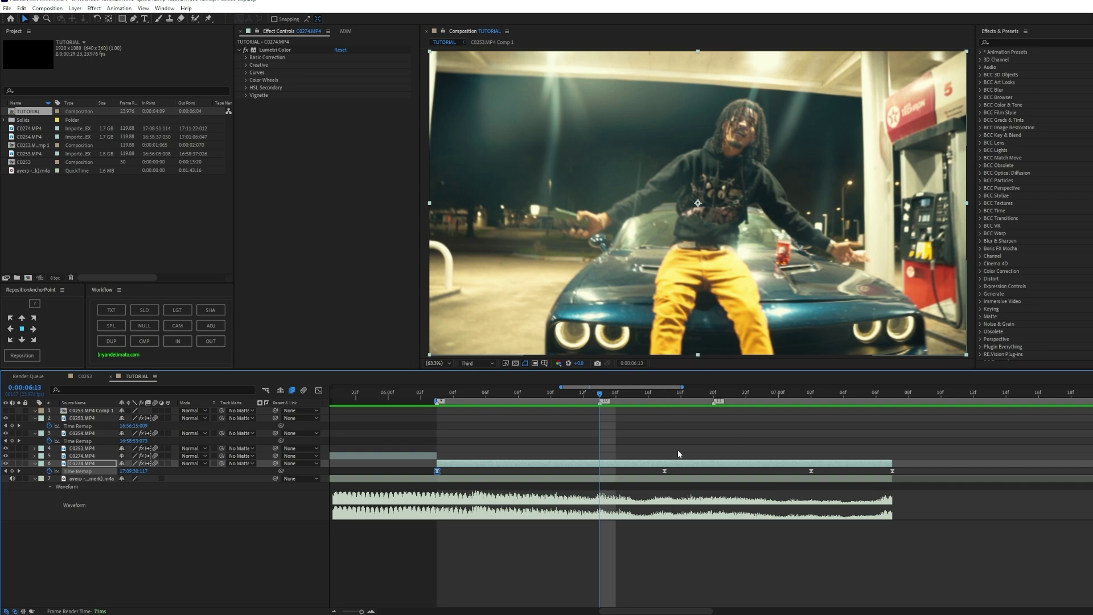
{"action": "left_click", "coordinate": [665, 396]}
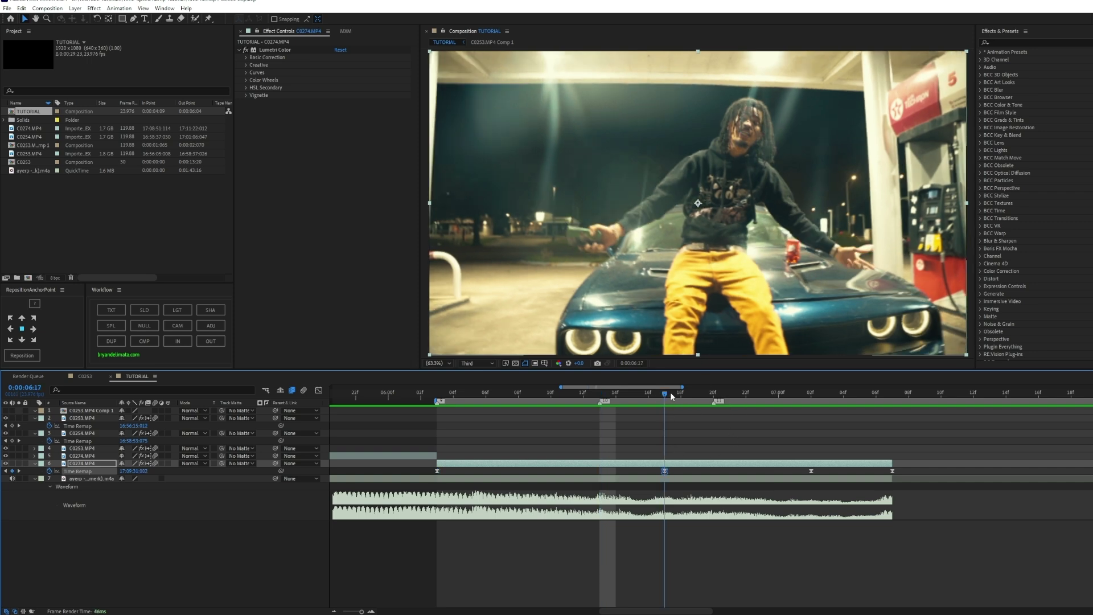
Examine the clip's remap curve at 0:00:06:20 and play it back from 0:00:06:03
{"action": "left_click", "coordinate": [319, 391]}
{"action": "left_click", "coordinate": [711, 401]}
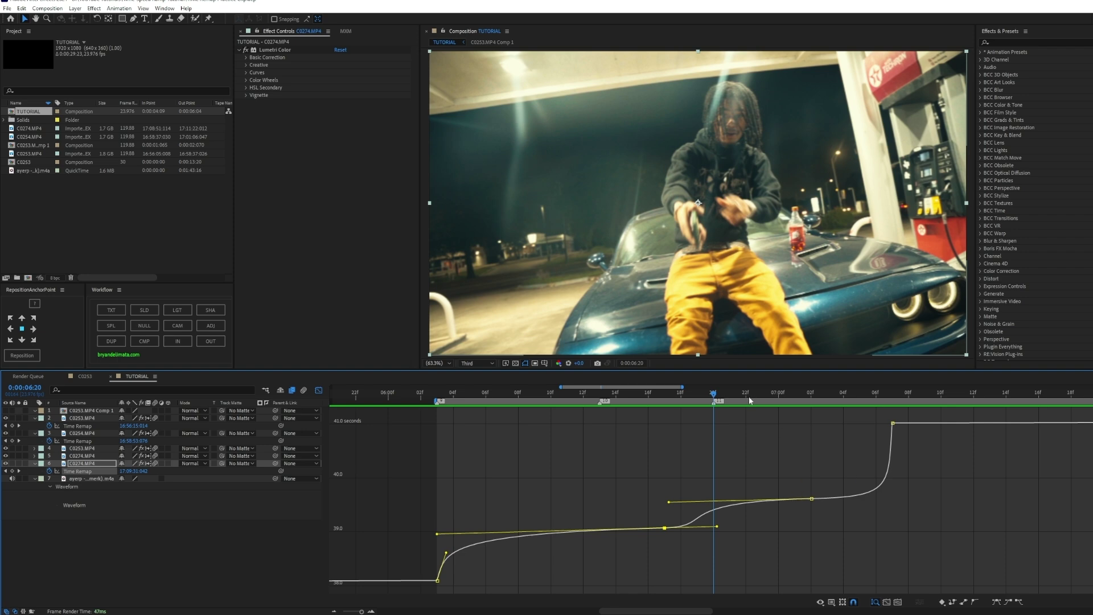
{"action": "left_click_drag", "start_coordinate": [714, 399], "coordinate": [437, 401]}
{"action": "key", "text": "space"}
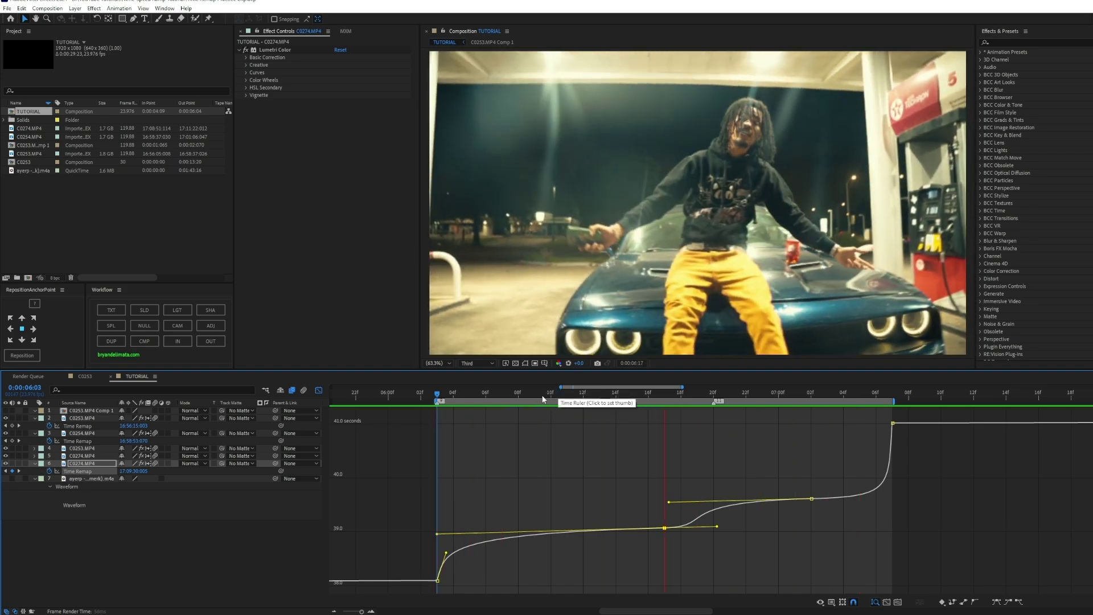
Try flattening the remap curve's handles around the 0:00:06:17 and 0:00:07:02 keyframes, and play the clip from 0:00:06:03
{"action": "left_click", "coordinate": [564, 394]}
{"action": "left_click_drag", "start_coordinate": [564, 399], "coordinate": [616, 401]}
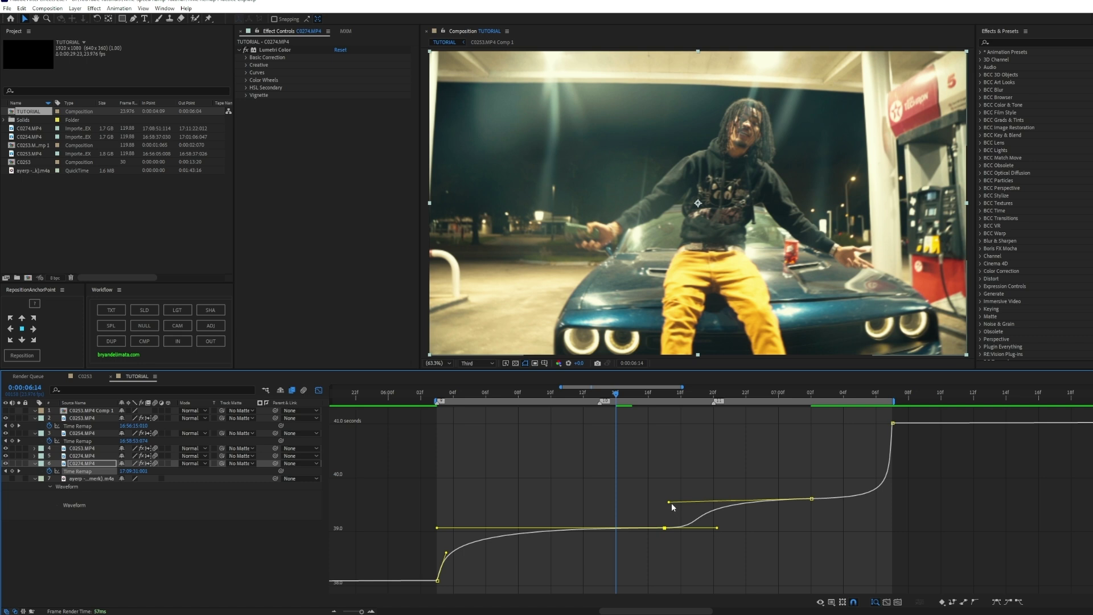
{"action": "left_click_drag", "start_coordinate": [672, 503], "coordinate": [669, 501]}
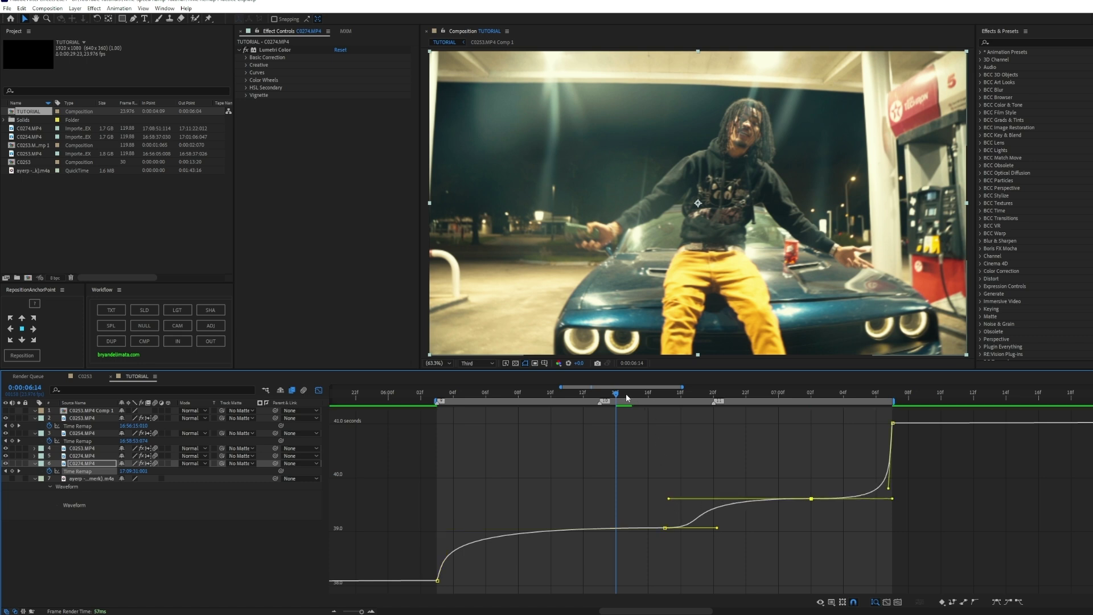
{"action": "left_click_drag", "start_coordinate": [627, 397], "coordinate": [439, 402]}
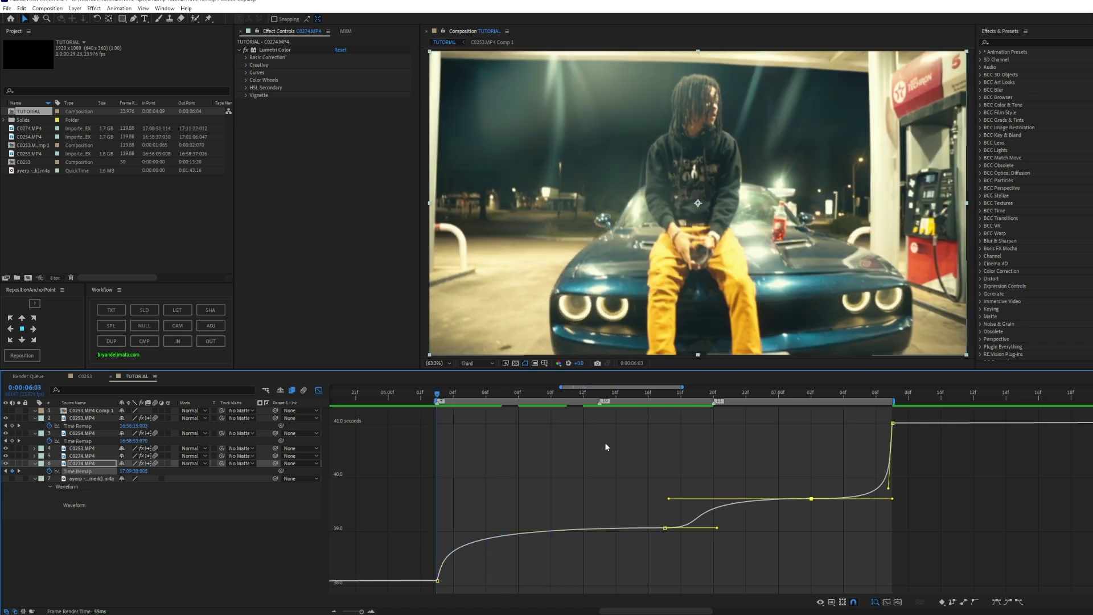
{"action": "key", "text": "space"}
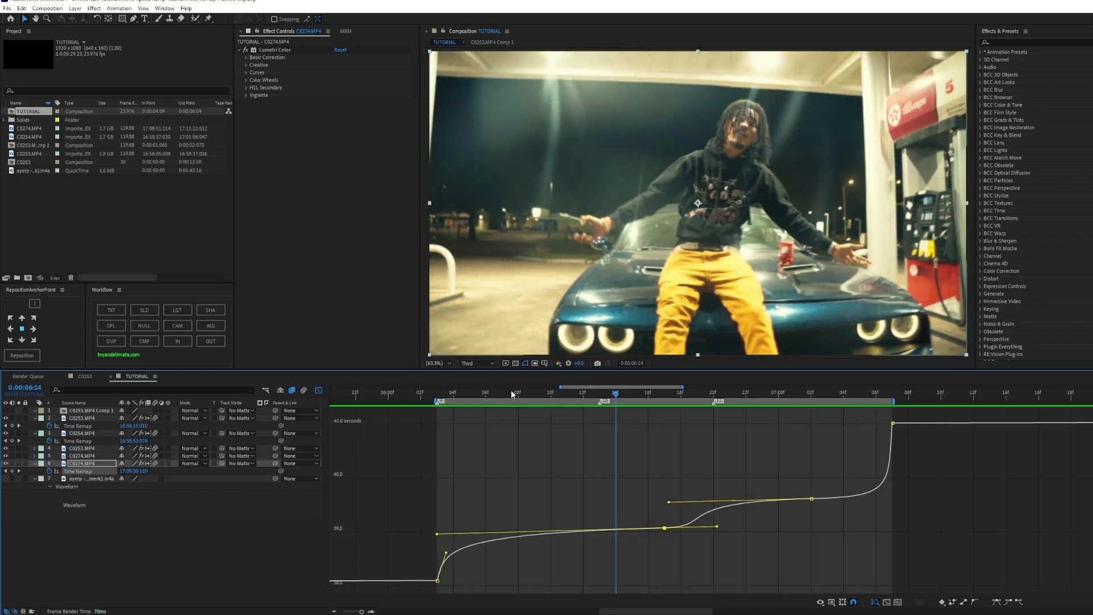
Play the last clip from 0:00:06:04, review the whole edit from 0:00:01:01, and return to the keyframe at 0:00:06:17
{"action": "left_click_drag", "start_coordinate": [512, 392], "coordinate": [448, 393]}
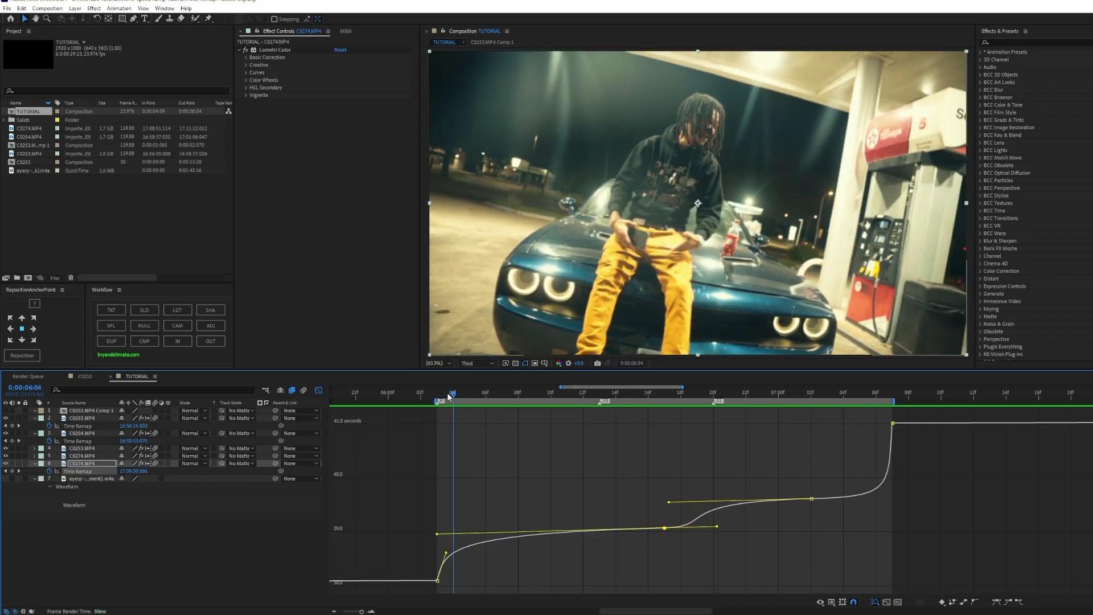
{"action": "key", "text": "space"}
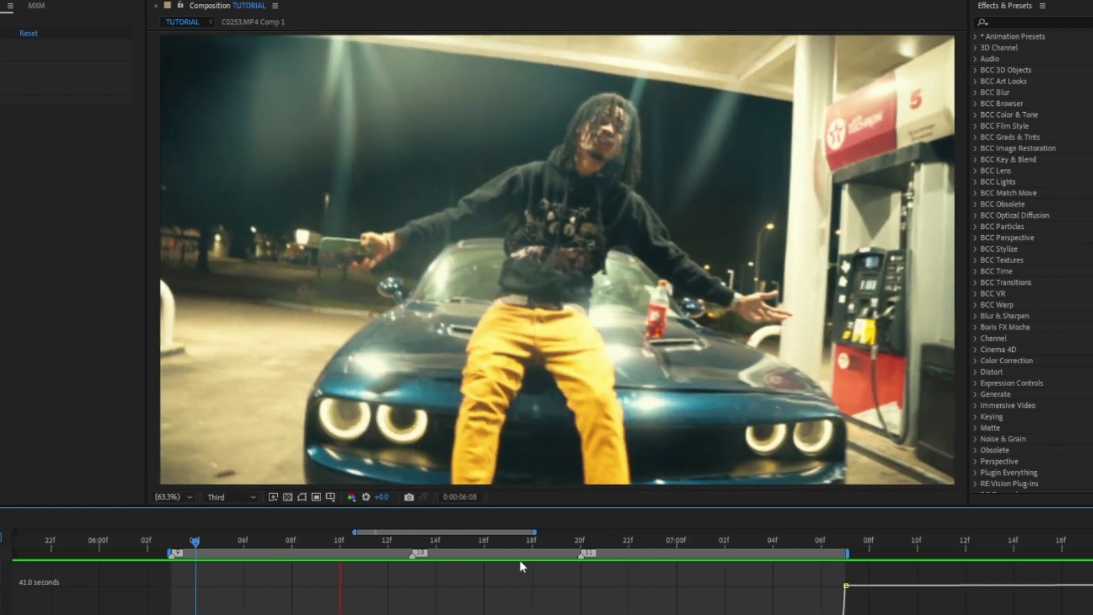
{"action": "key", "text": "shift+F3"}
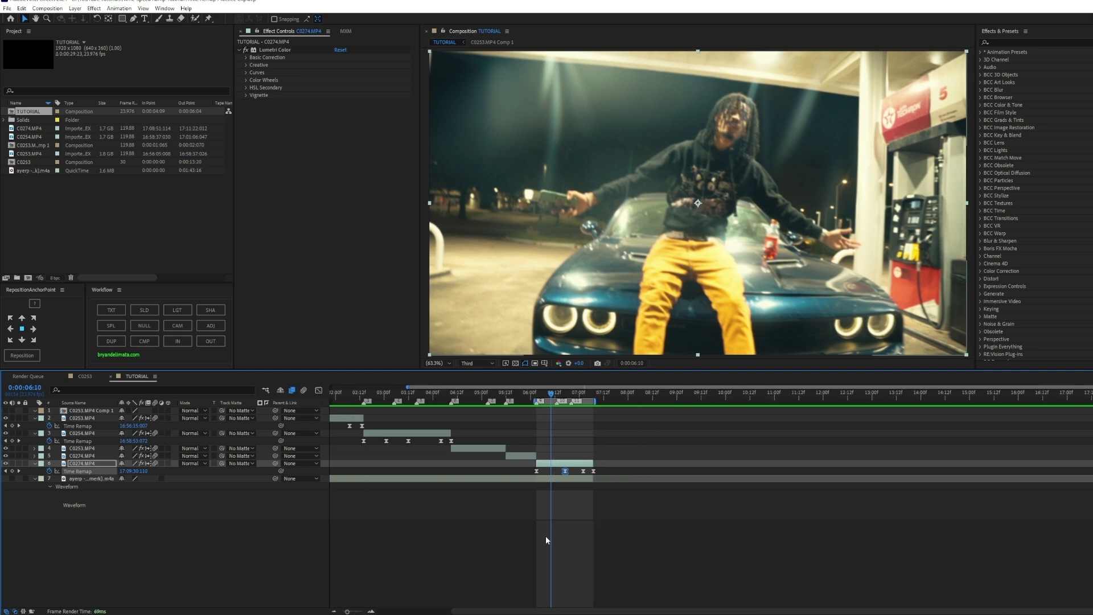
{"action": "scroll", "coordinate": [546, 540], "scroll_direction": "left", "scroll_amount": 3}
{"action": "key", "text": "space"}
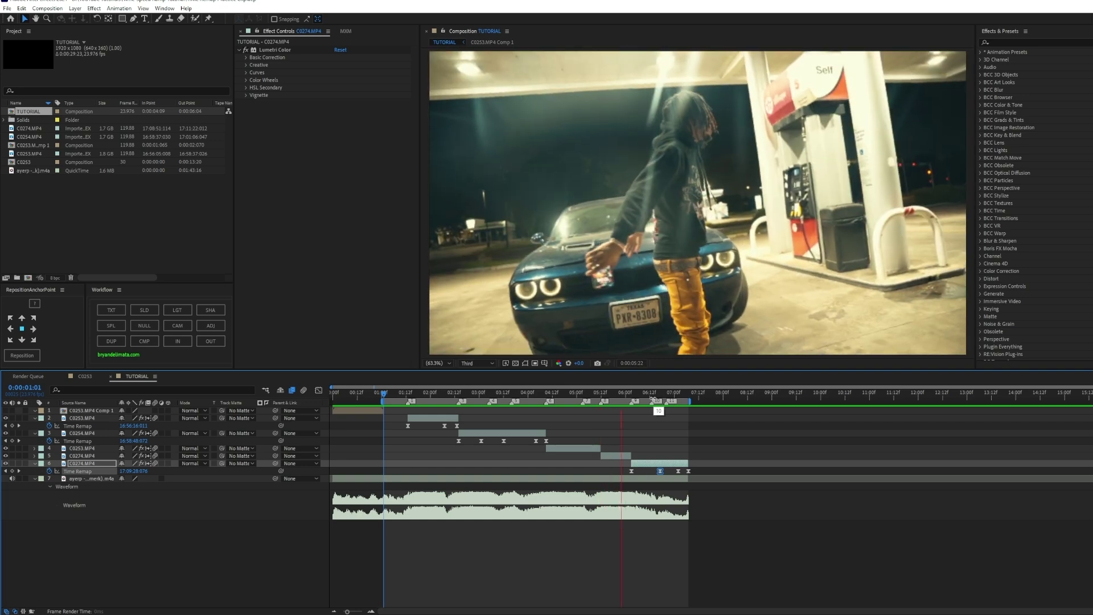
{"action": "left_click", "coordinate": [661, 396]}
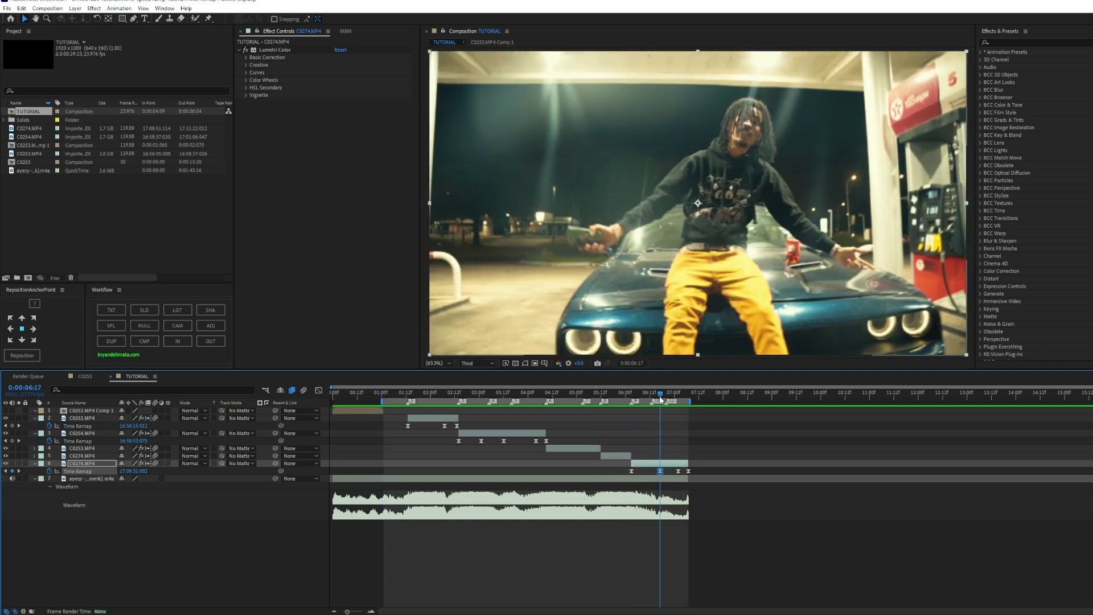
Play the last clip closely around its second remap keyframe, stopping at 0:00:06:18
{"action": "left_click", "coordinate": [371, 612]}
{"action": "left_click", "coordinate": [372, 611]}
{"action": "left_click", "coordinate": [372, 612]}
{"action": "left_click", "coordinate": [334, 612]}
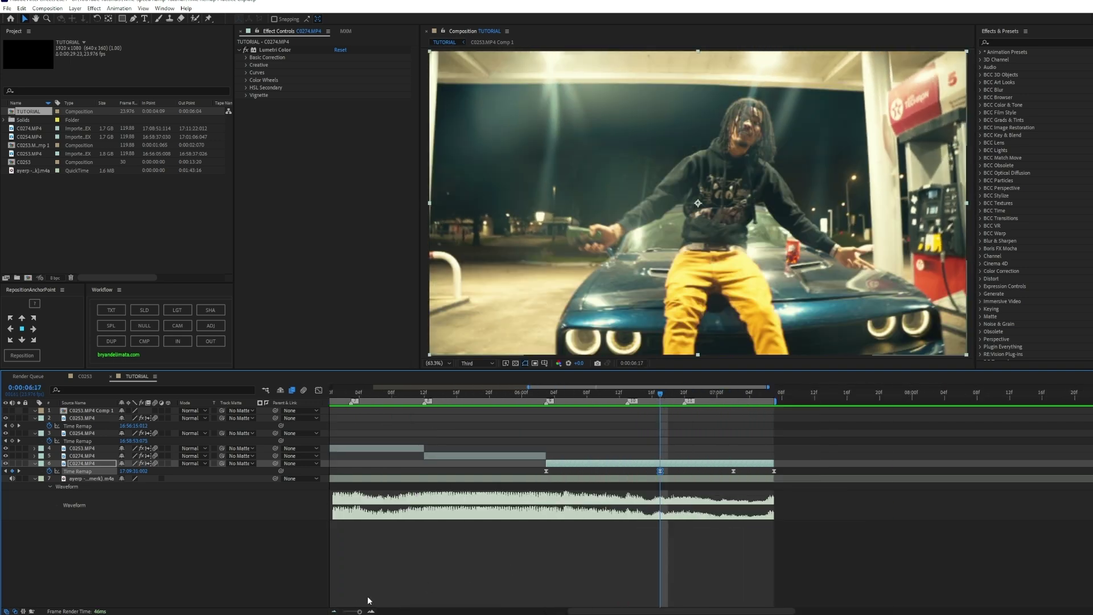
{"action": "left_click_drag", "start_coordinate": [656, 395], "coordinate": [586, 395]}
{"action": "key", "text": "space"}
{"action": "key", "text": "space"}
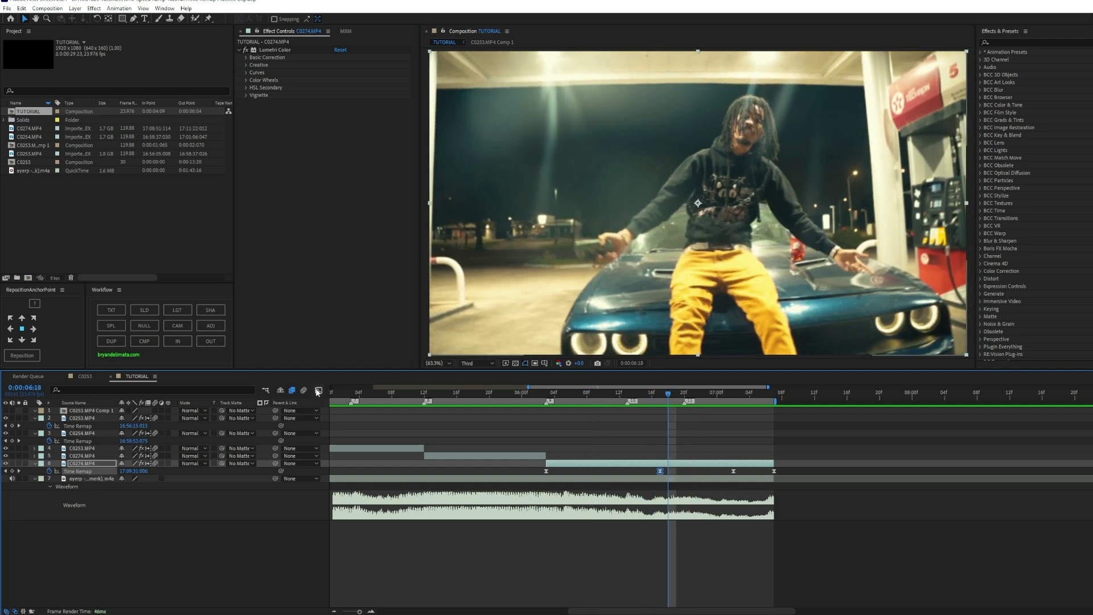
Shorten the outgoing curve handle of the last clip's second remap keyframe and move that keyframe to 0:00:06:13
{"action": "key", "text": "shift+F3"}
{"action": "left_click_drag", "start_coordinate": [686, 529], "coordinate": [675, 529]}
{"action": "key", "text": "shift+F3"}
{"action": "left_click_drag", "start_coordinate": [661, 472], "coordinate": [648, 471]}
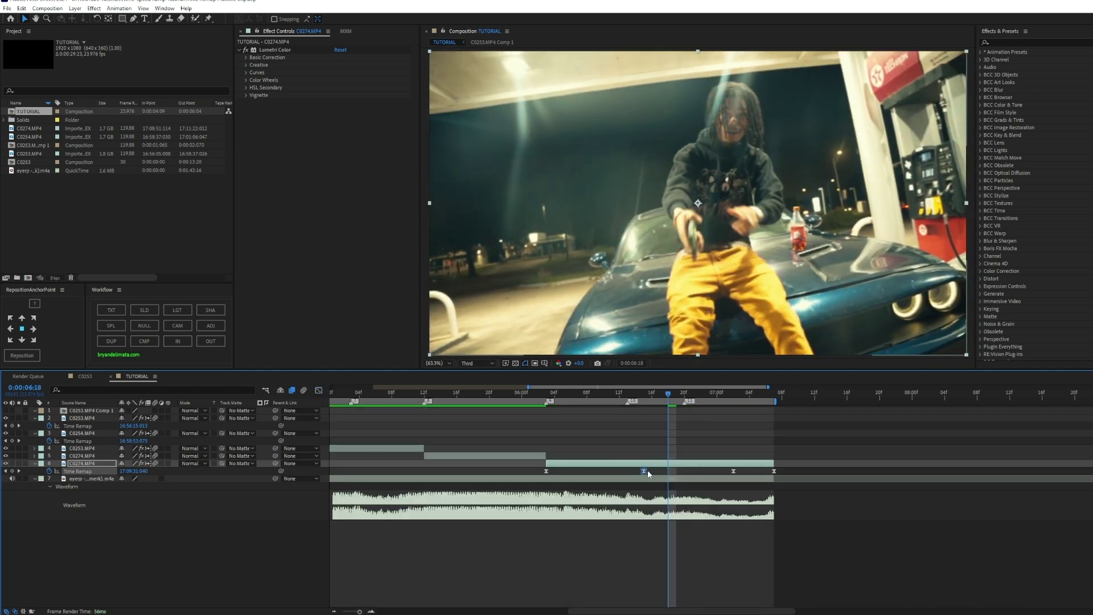
{"action": "left_click", "coordinate": [319, 392]}
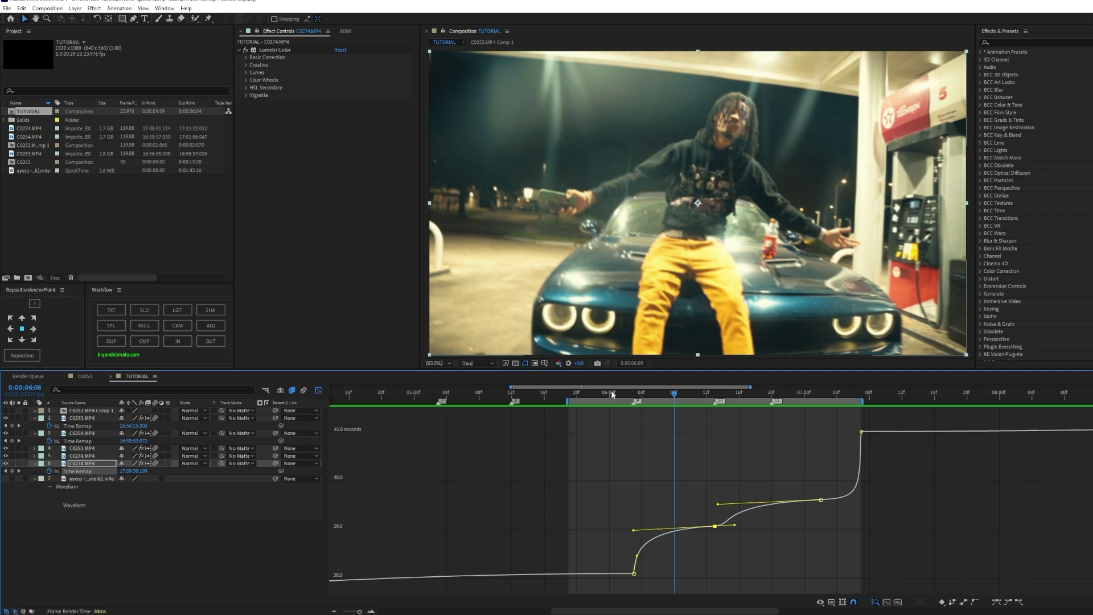
Play the retimed clip from 0:00:05:20, save the project, and check the motion from 0:00:06:14 to 0:00:06:18
{"action": "left_click", "coordinate": [577, 394]}
{"action": "key", "text": "space"}
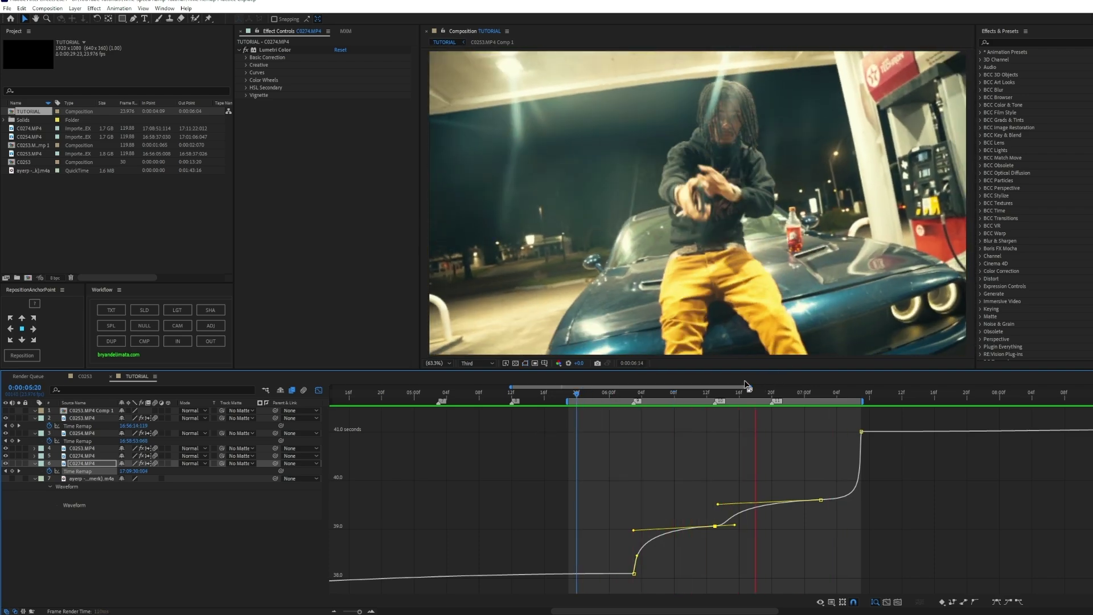
{"action": "key", "text": "ctrl+s"}
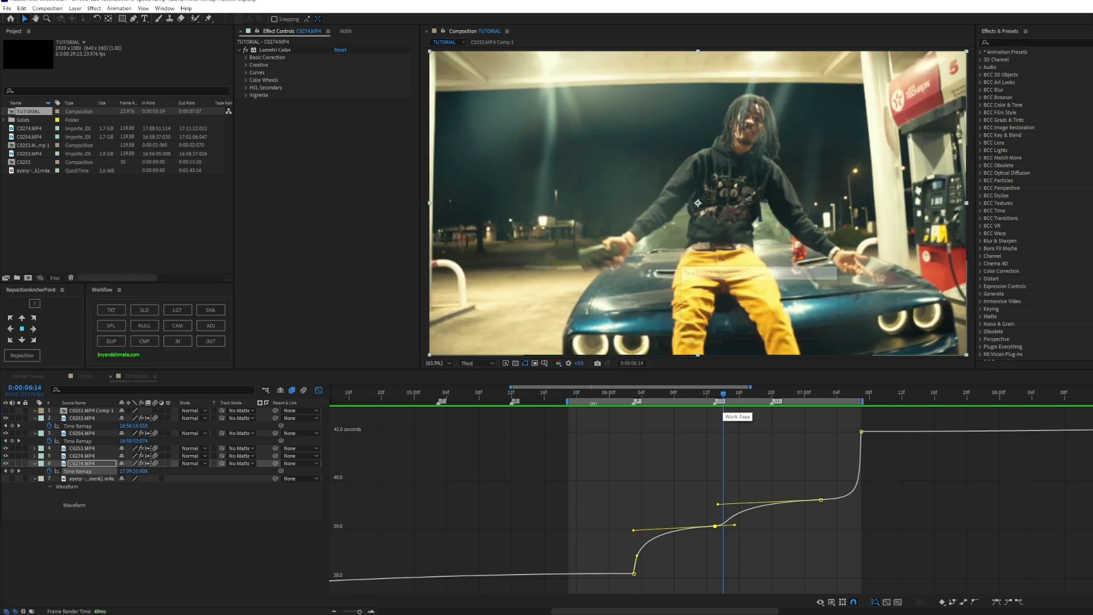
{"action": "left_click_drag", "start_coordinate": [719, 399], "coordinate": [755, 400]}
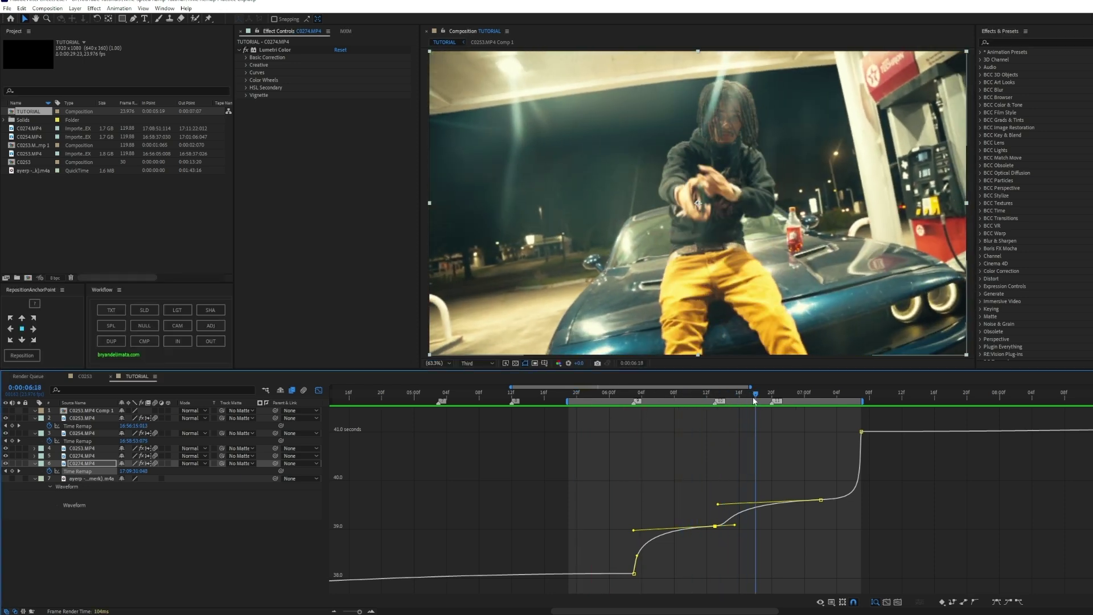
Collapse the last clip's keyframes and play the whole edit from 0:00:01:06
{"action": "left_click", "coordinate": [319, 390]}
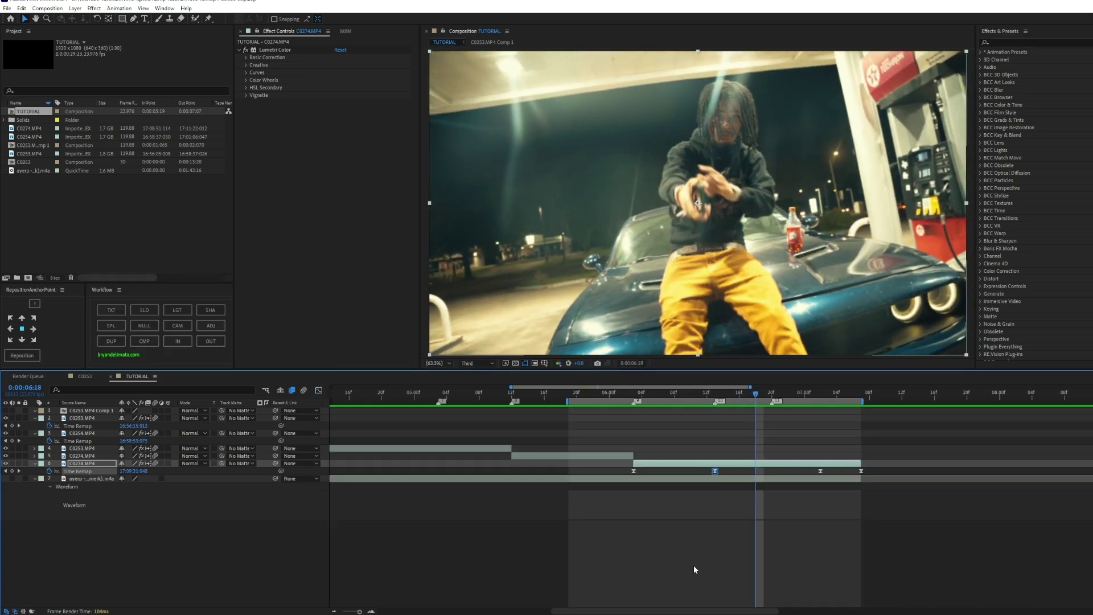
{"action": "key", "text": "u"}
{"action": "left_click", "coordinate": [334, 612]}
{"action": "left_click", "coordinate": [334, 612]}
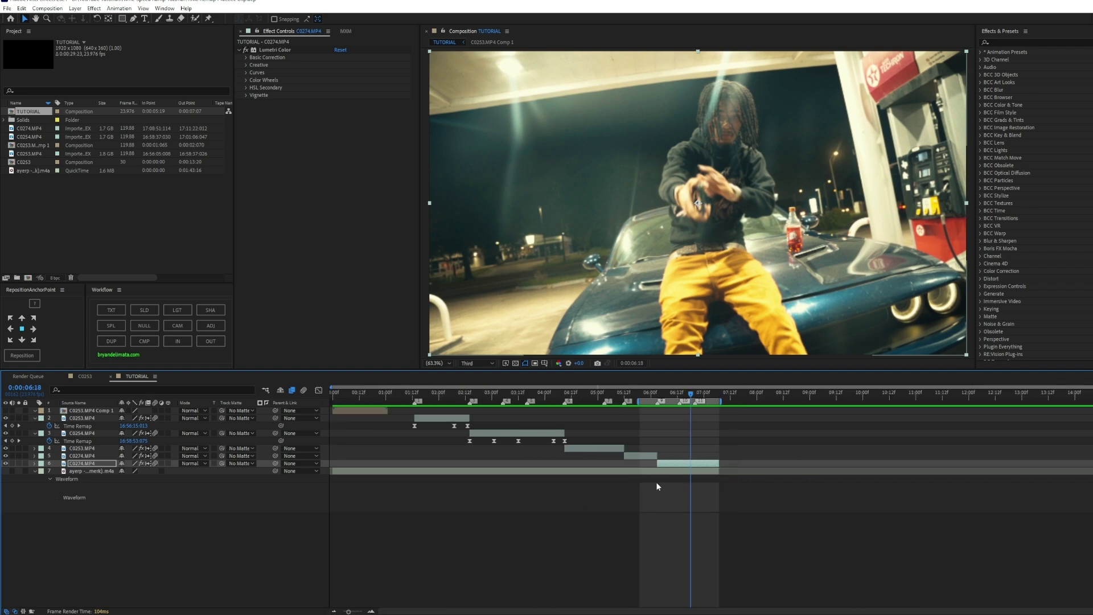
{"action": "left_click_drag", "start_coordinate": [405, 394], "coordinate": [400, 394]}
{"action": "key", "text": "space"}
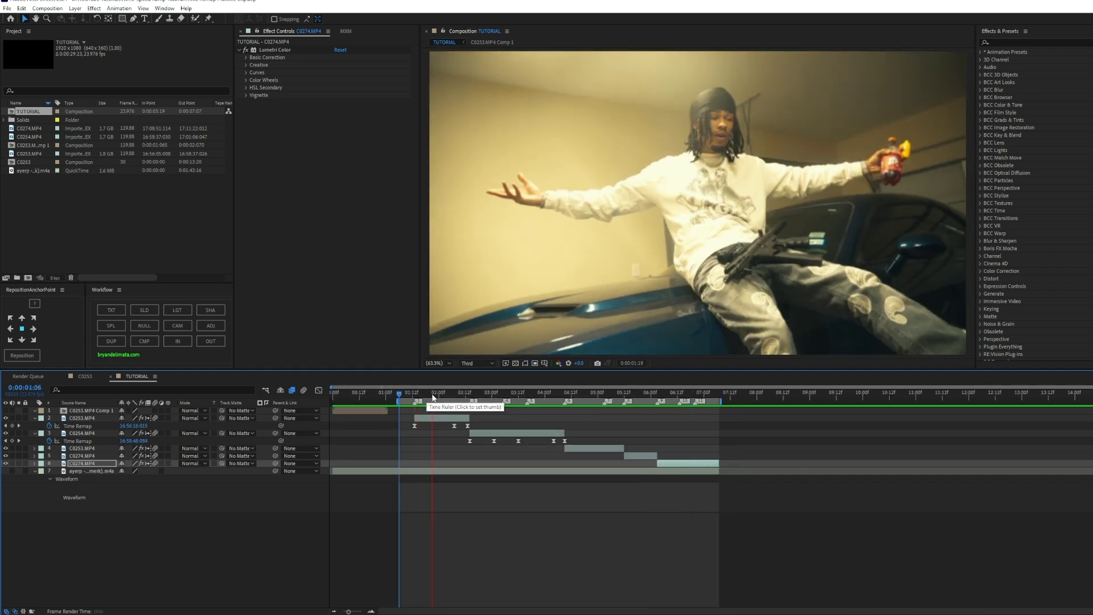
Soften the first C0253.MP4 clip's remap curve between the 0:00:01:13 and 0:00:02:07 keyframes, and preview the new ramp
{"action": "left_click", "coordinate": [427, 394]}
{"action": "left_click", "coordinate": [414, 426]}
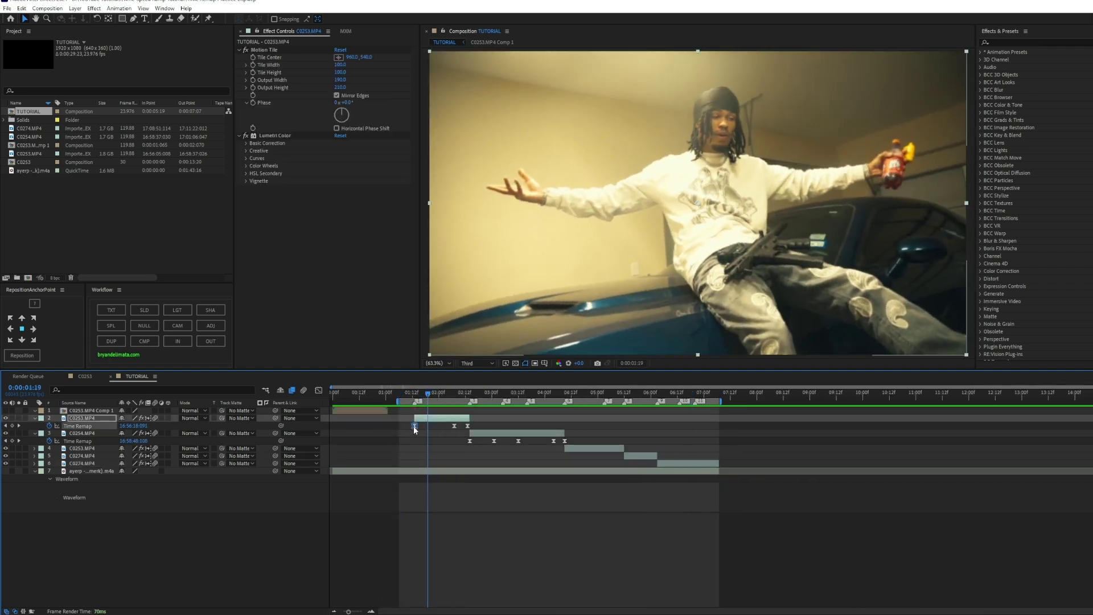
{"action": "left_click", "coordinate": [319, 391]}
{"action": "left_click", "coordinate": [371, 611]}
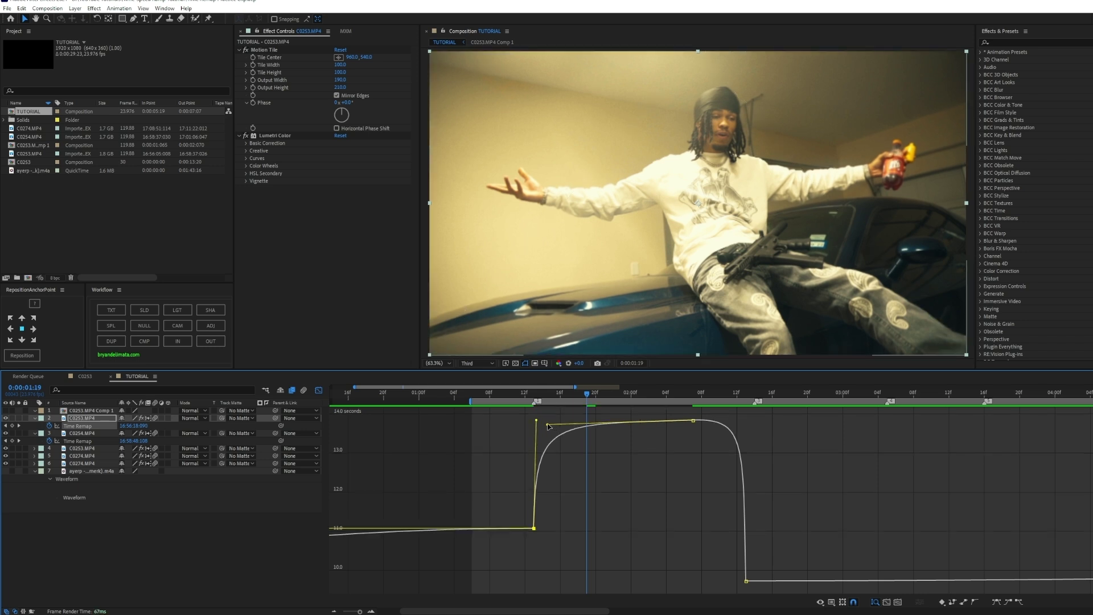
{"action": "left_click_drag", "start_coordinate": [551, 427], "coordinate": [537, 436]}
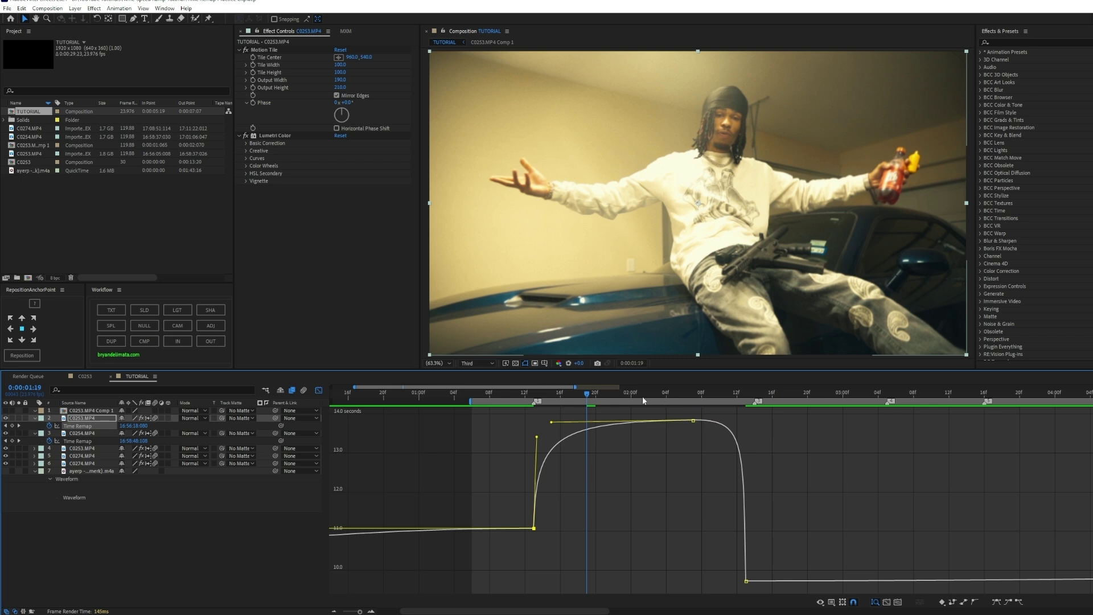
{"action": "key", "text": "space"}
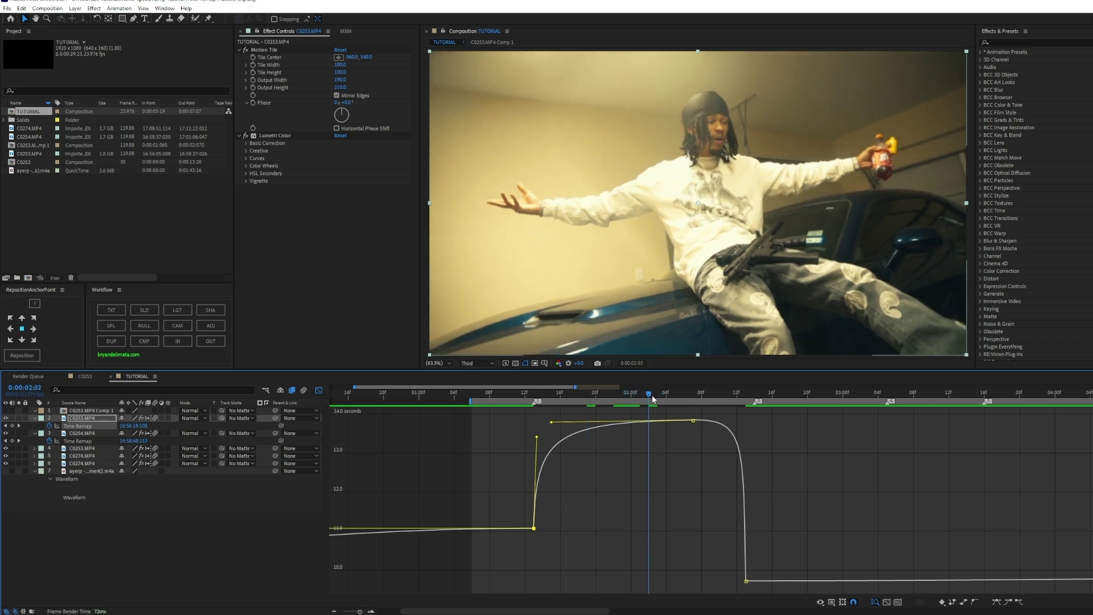
{"action": "left_click_drag", "start_coordinate": [652, 396], "coordinate": [691, 399]}
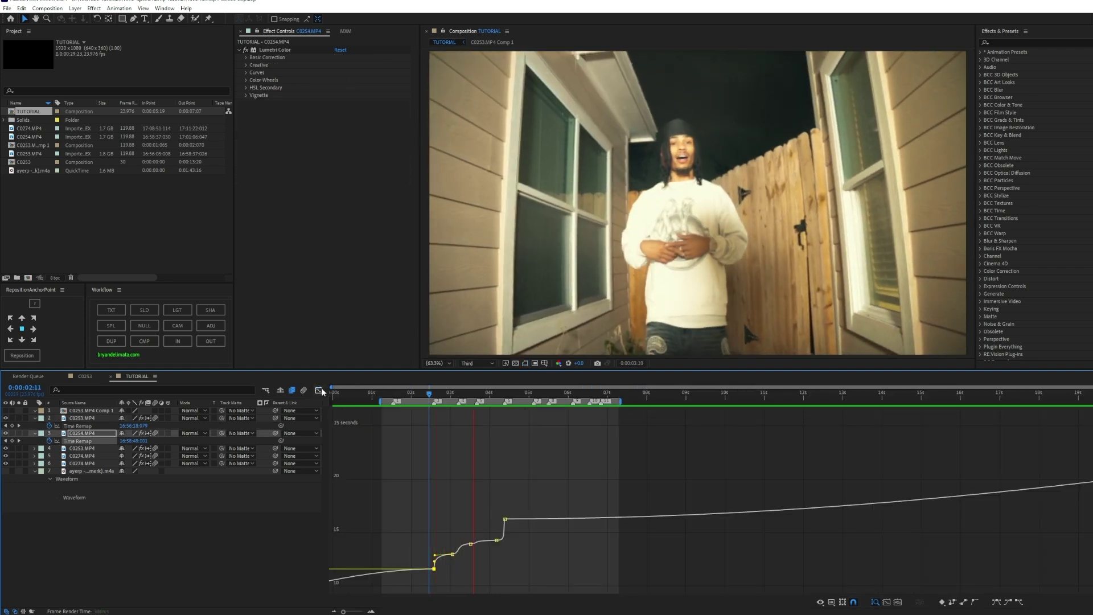
Reveal the time remap keyframes of the second C0253.MP4 clip and both C0274.MP4 clips, and set the current time to 0:00:04:17
{"action": "left_click", "coordinate": [532, 450]}
{"action": "key", "text": "u"}
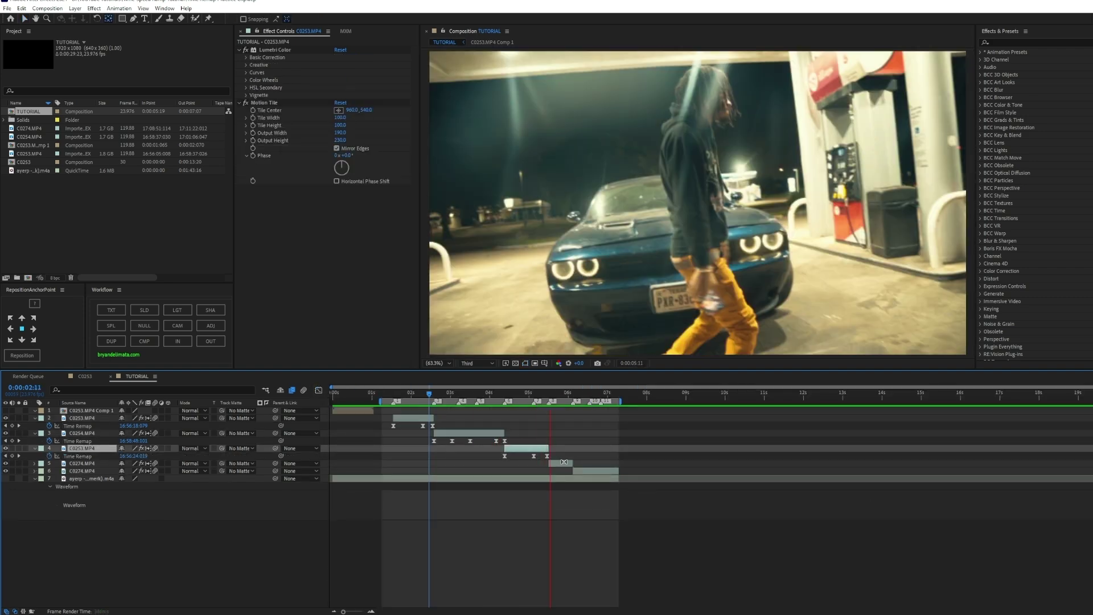
{"action": "left_click", "coordinate": [563, 464]}
{"action": "key", "text": "u"}
{"action": "left_click", "coordinate": [578, 477]}
{"action": "key", "text": "u"}
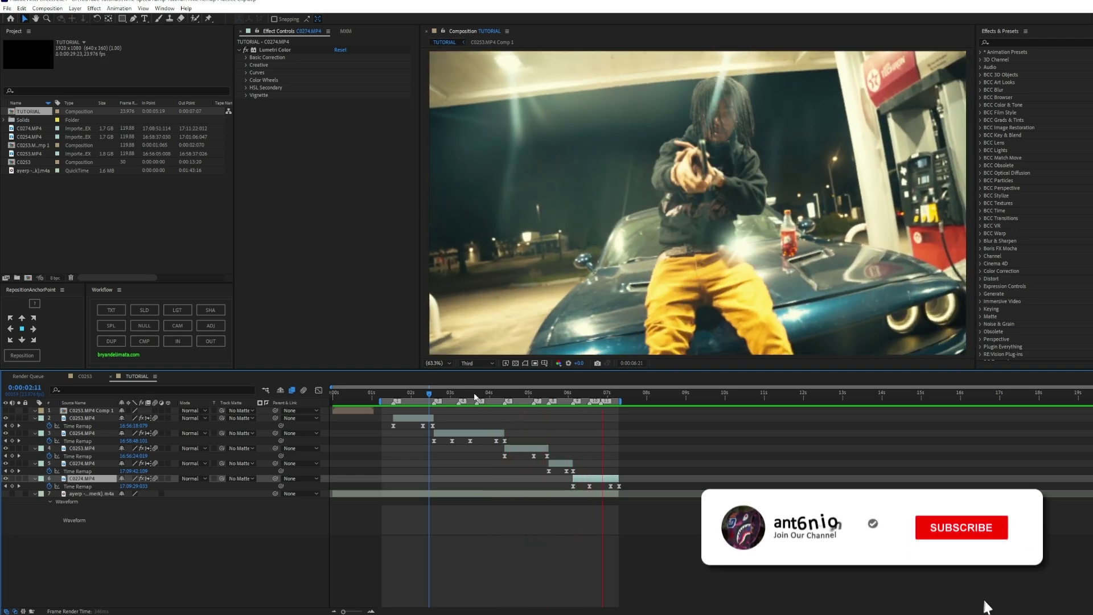
{"action": "left_click", "coordinate": [518, 400]}
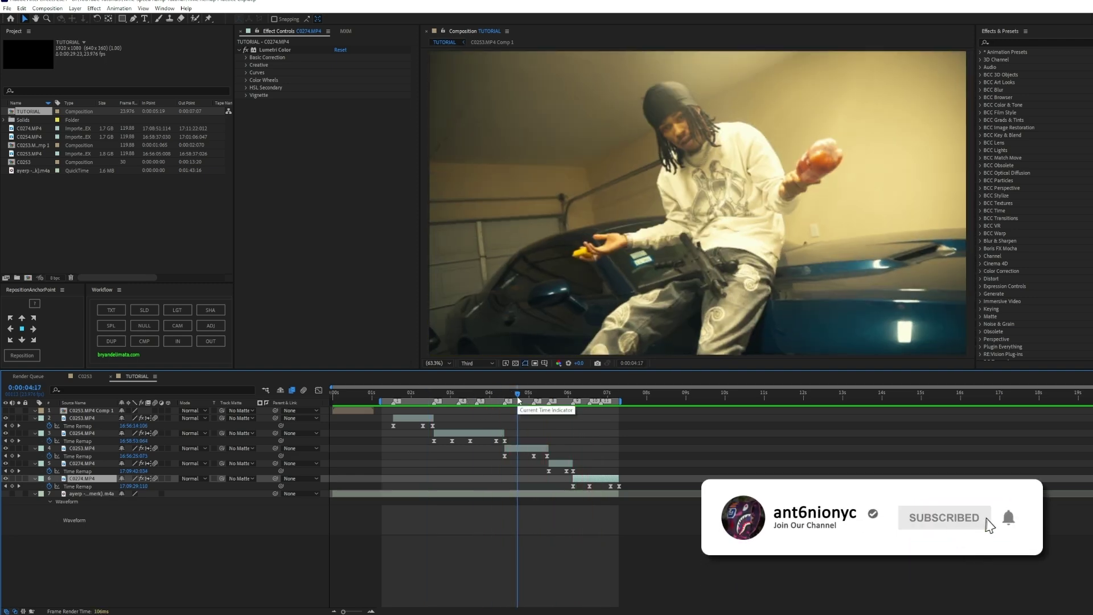